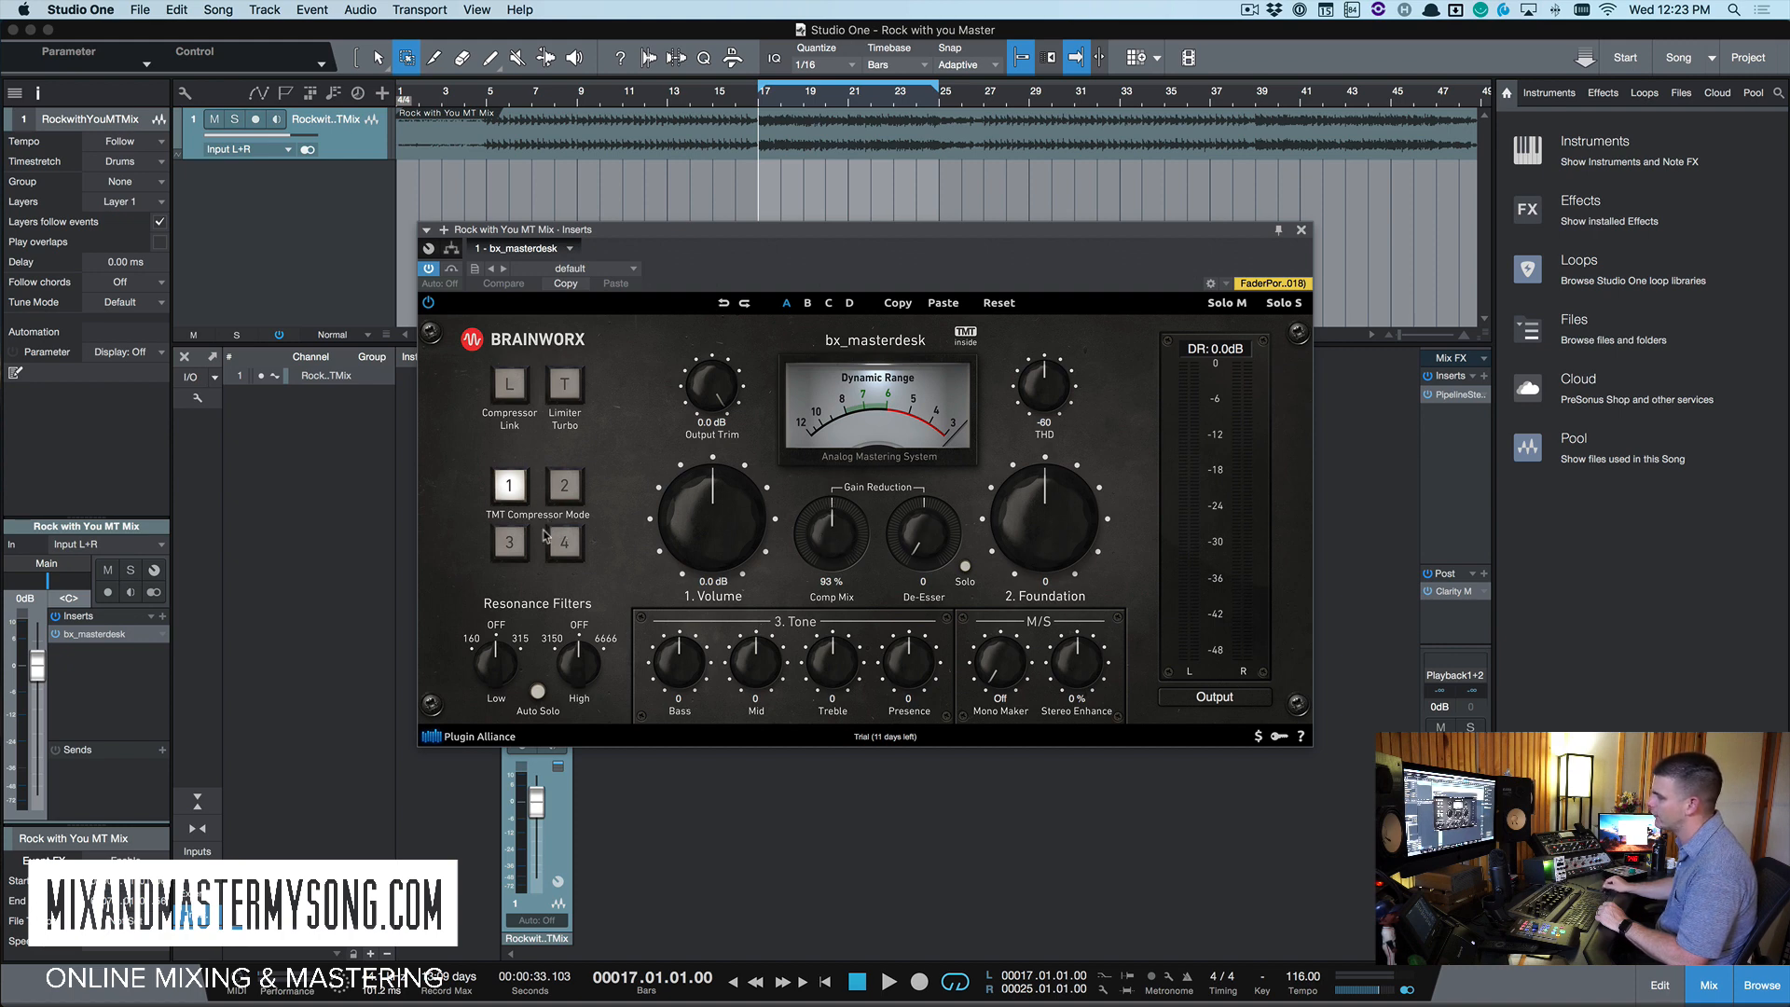
Cycle through the TMT Compressor Modes 1 to 4 and return to mode 1
left_click(501, 490)
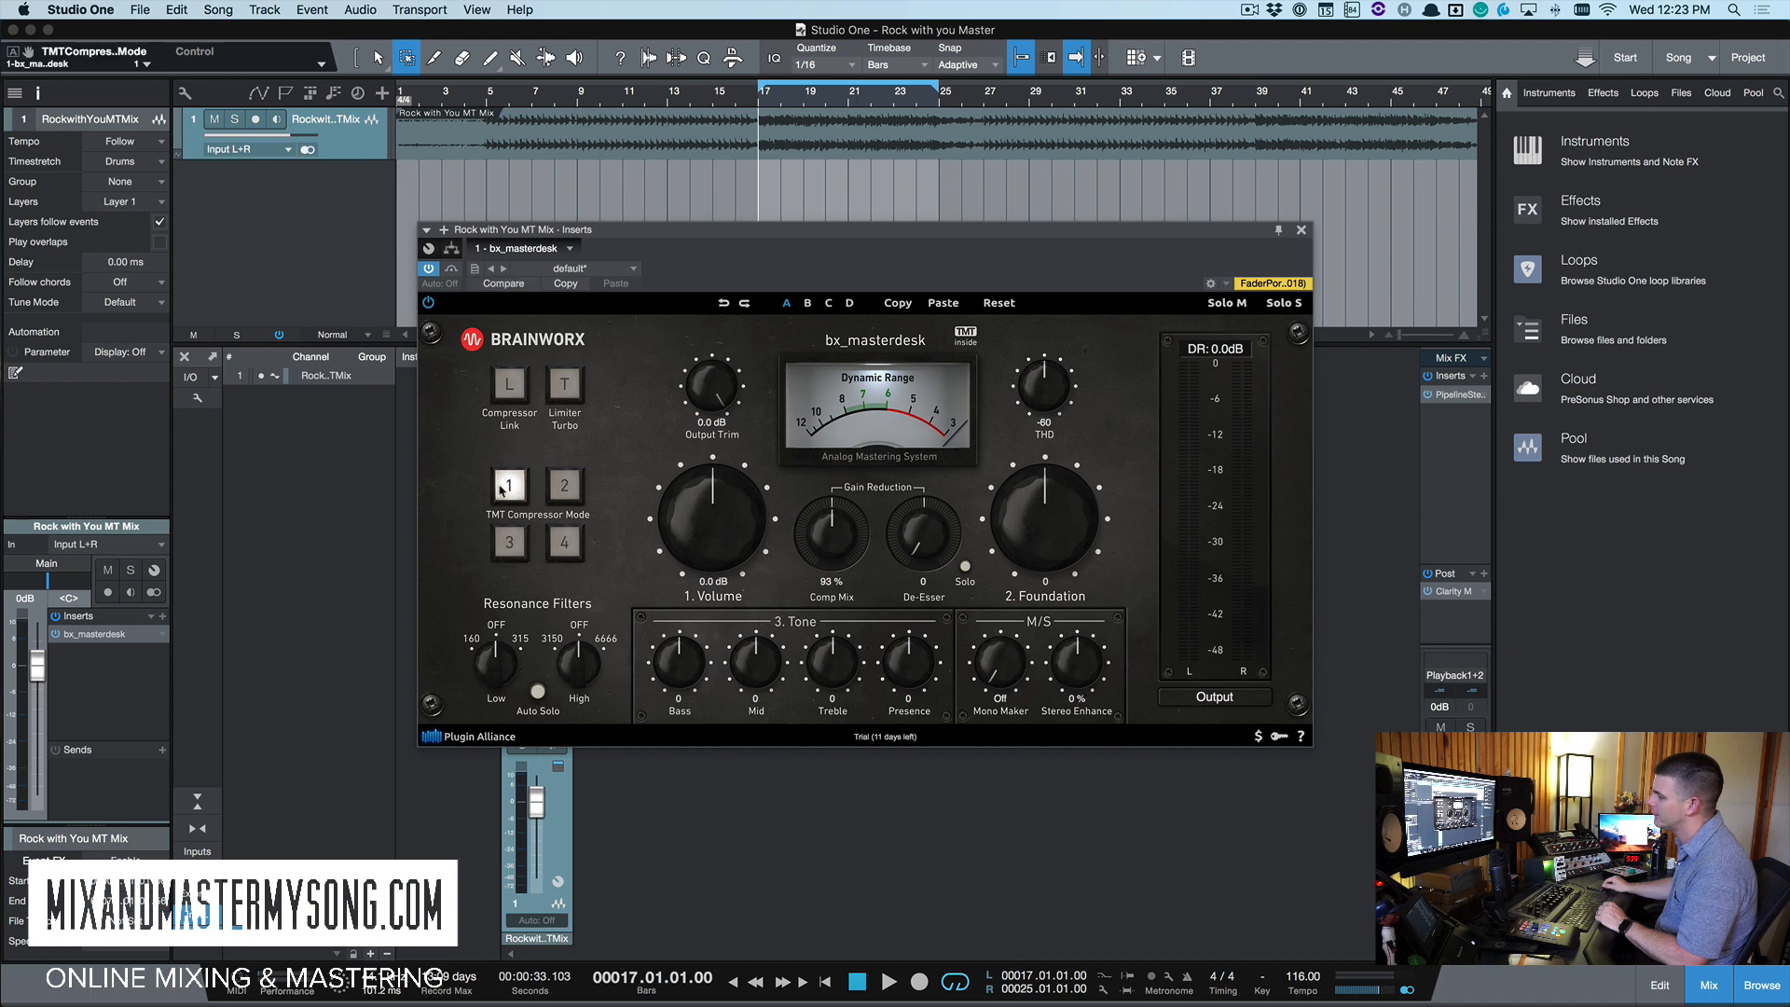
left_click(564, 540)
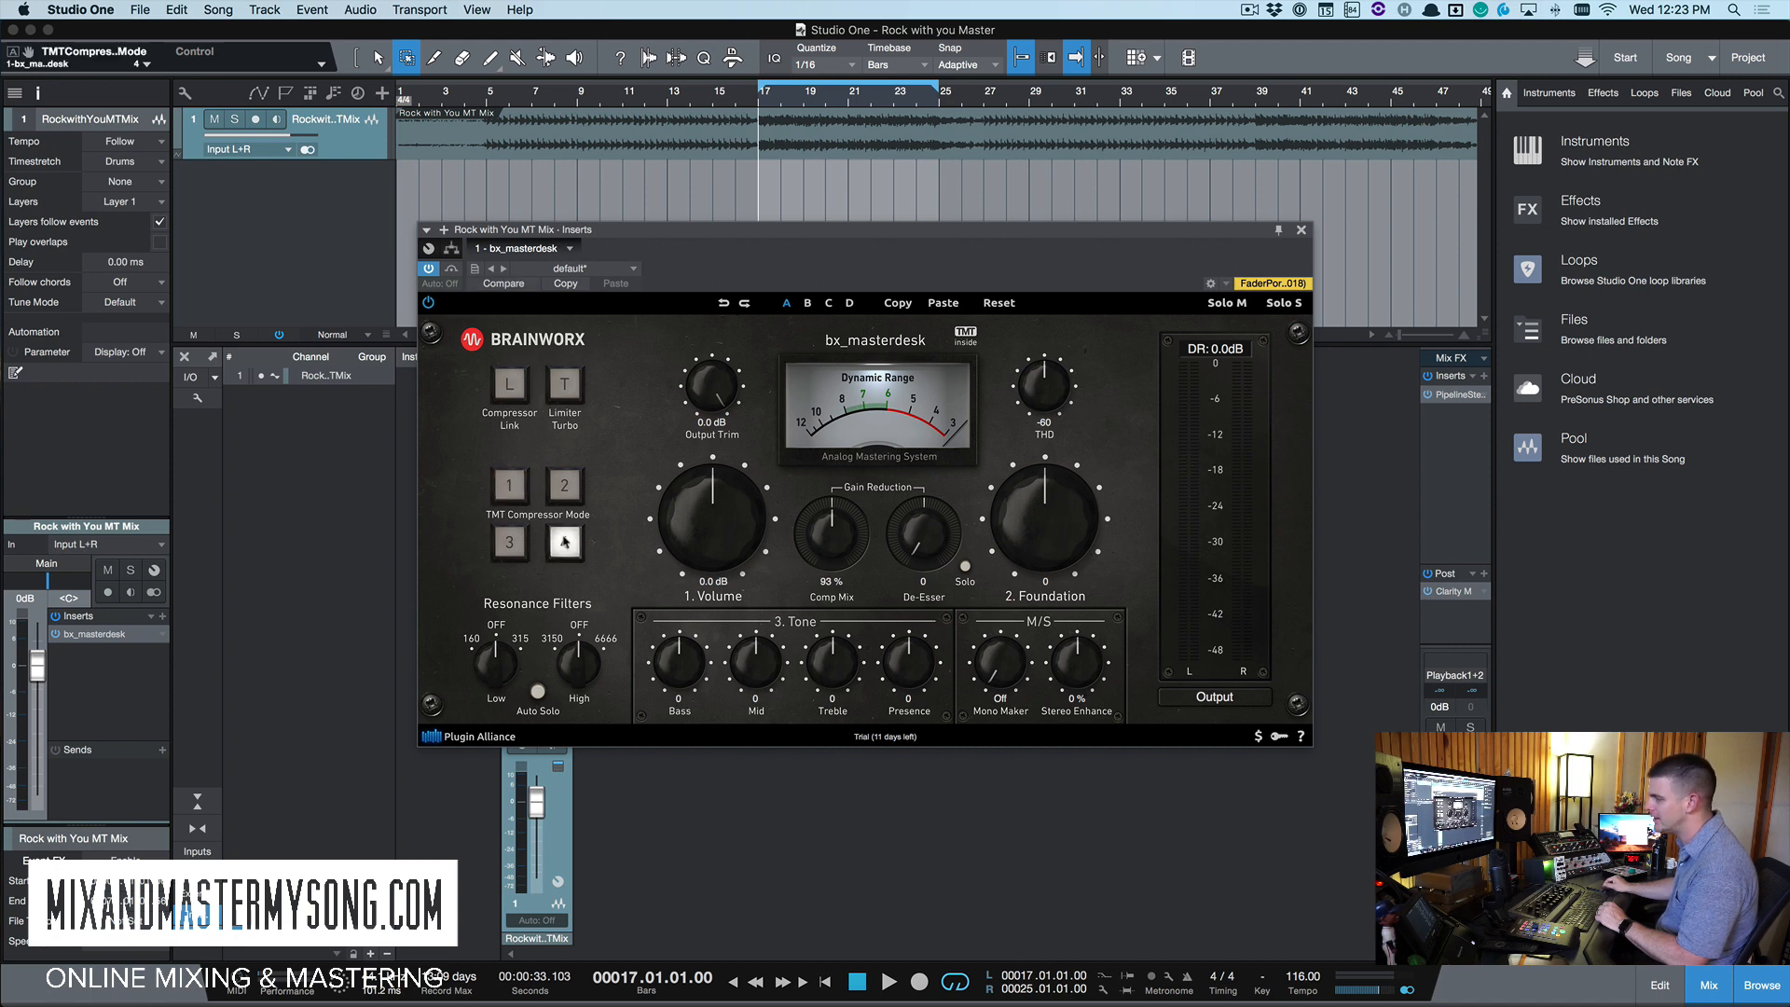
left_click(506, 491)
left_click(562, 487)
left_click(508, 543)
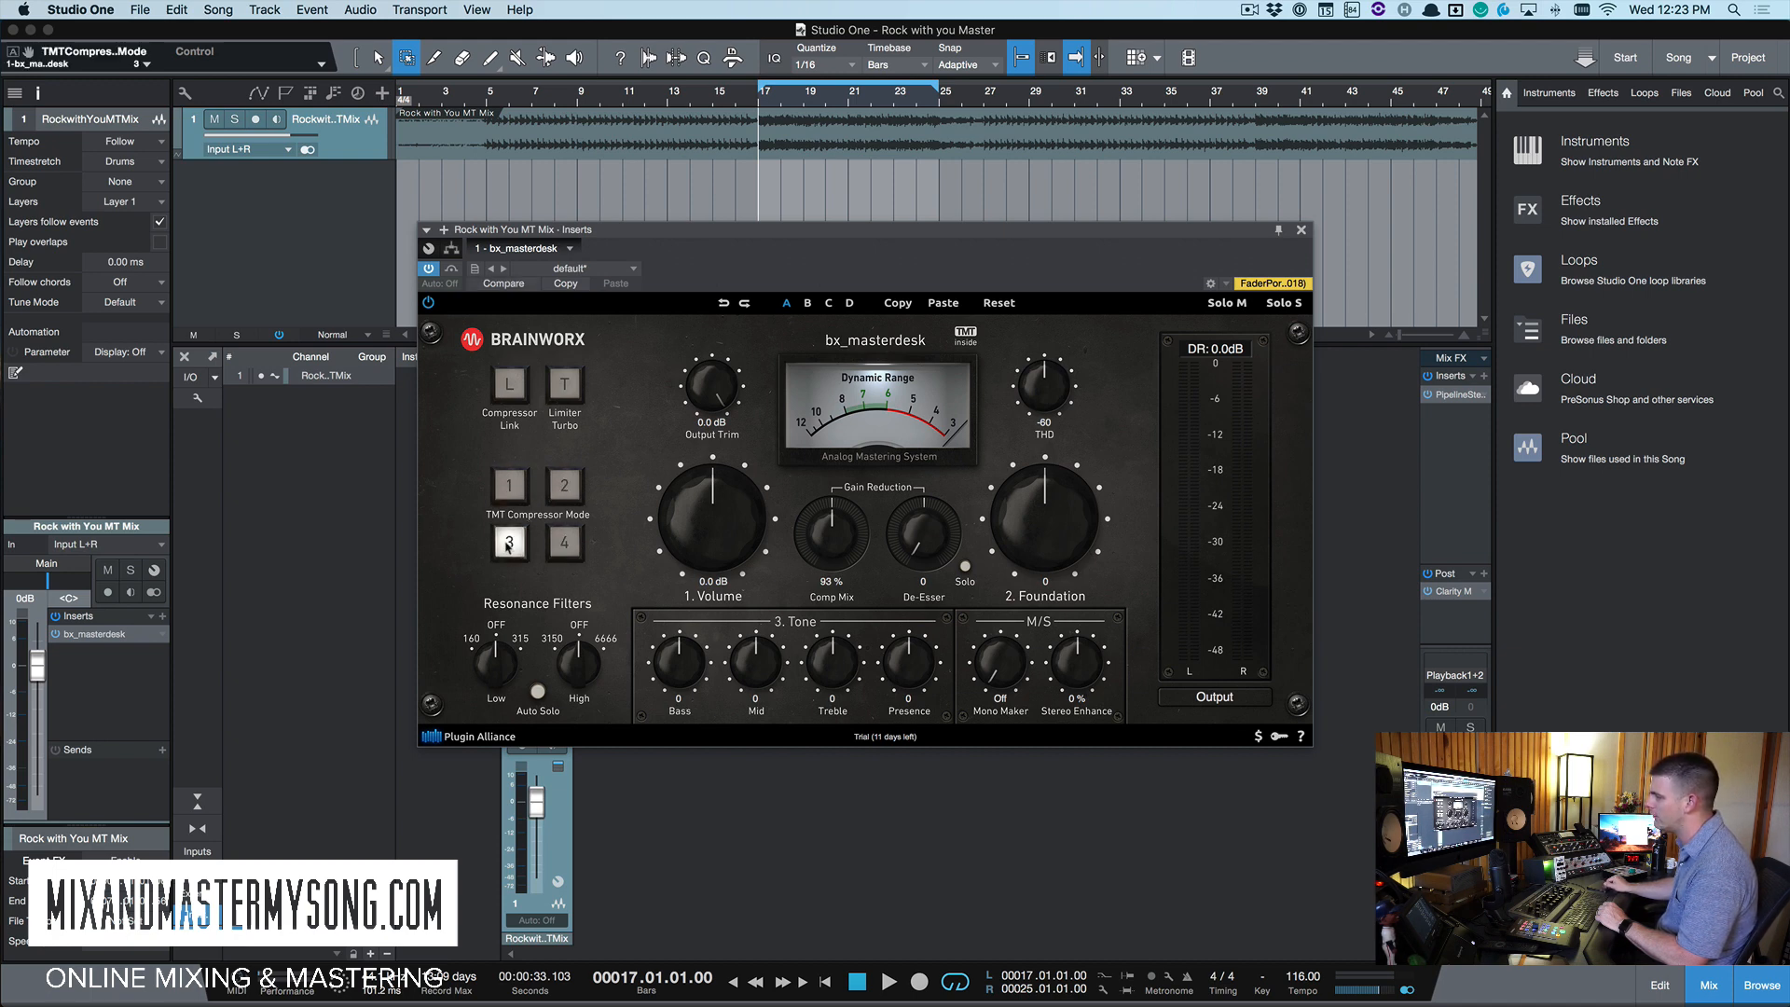
left_click(563, 541)
left_click(509, 484)
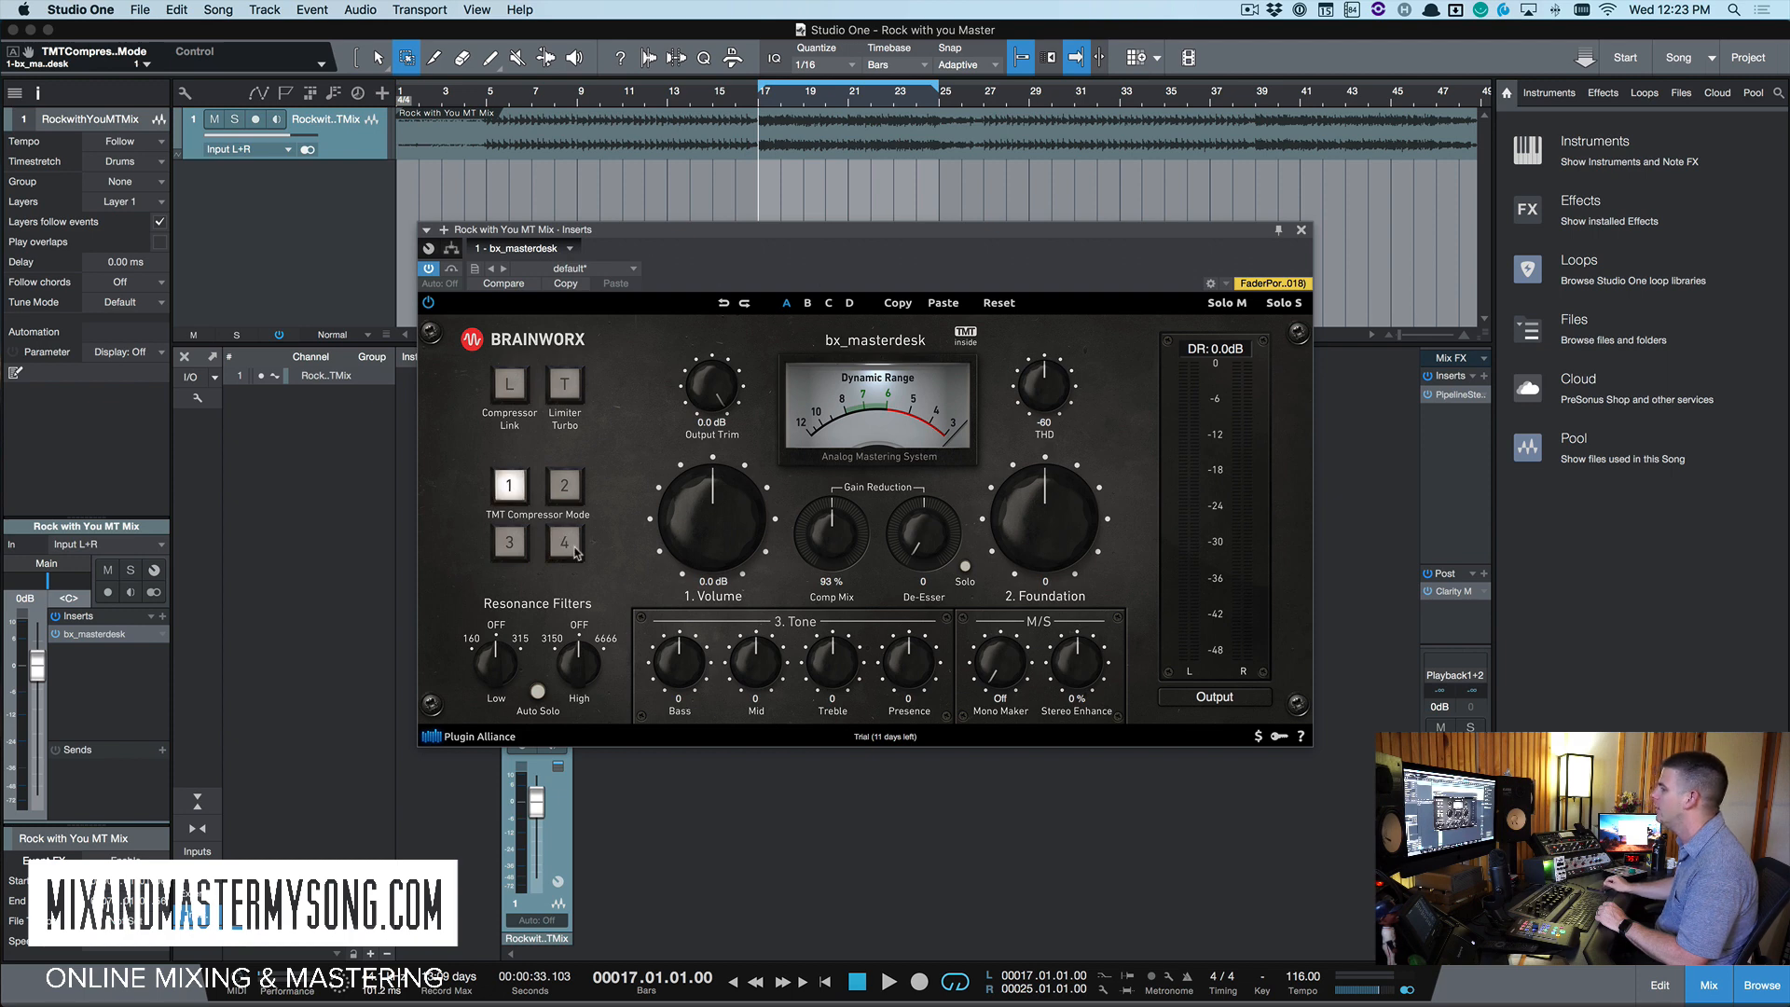
Switch Compressor Link on and off, and do the same with Limiter Turbo
left_click(514, 396)
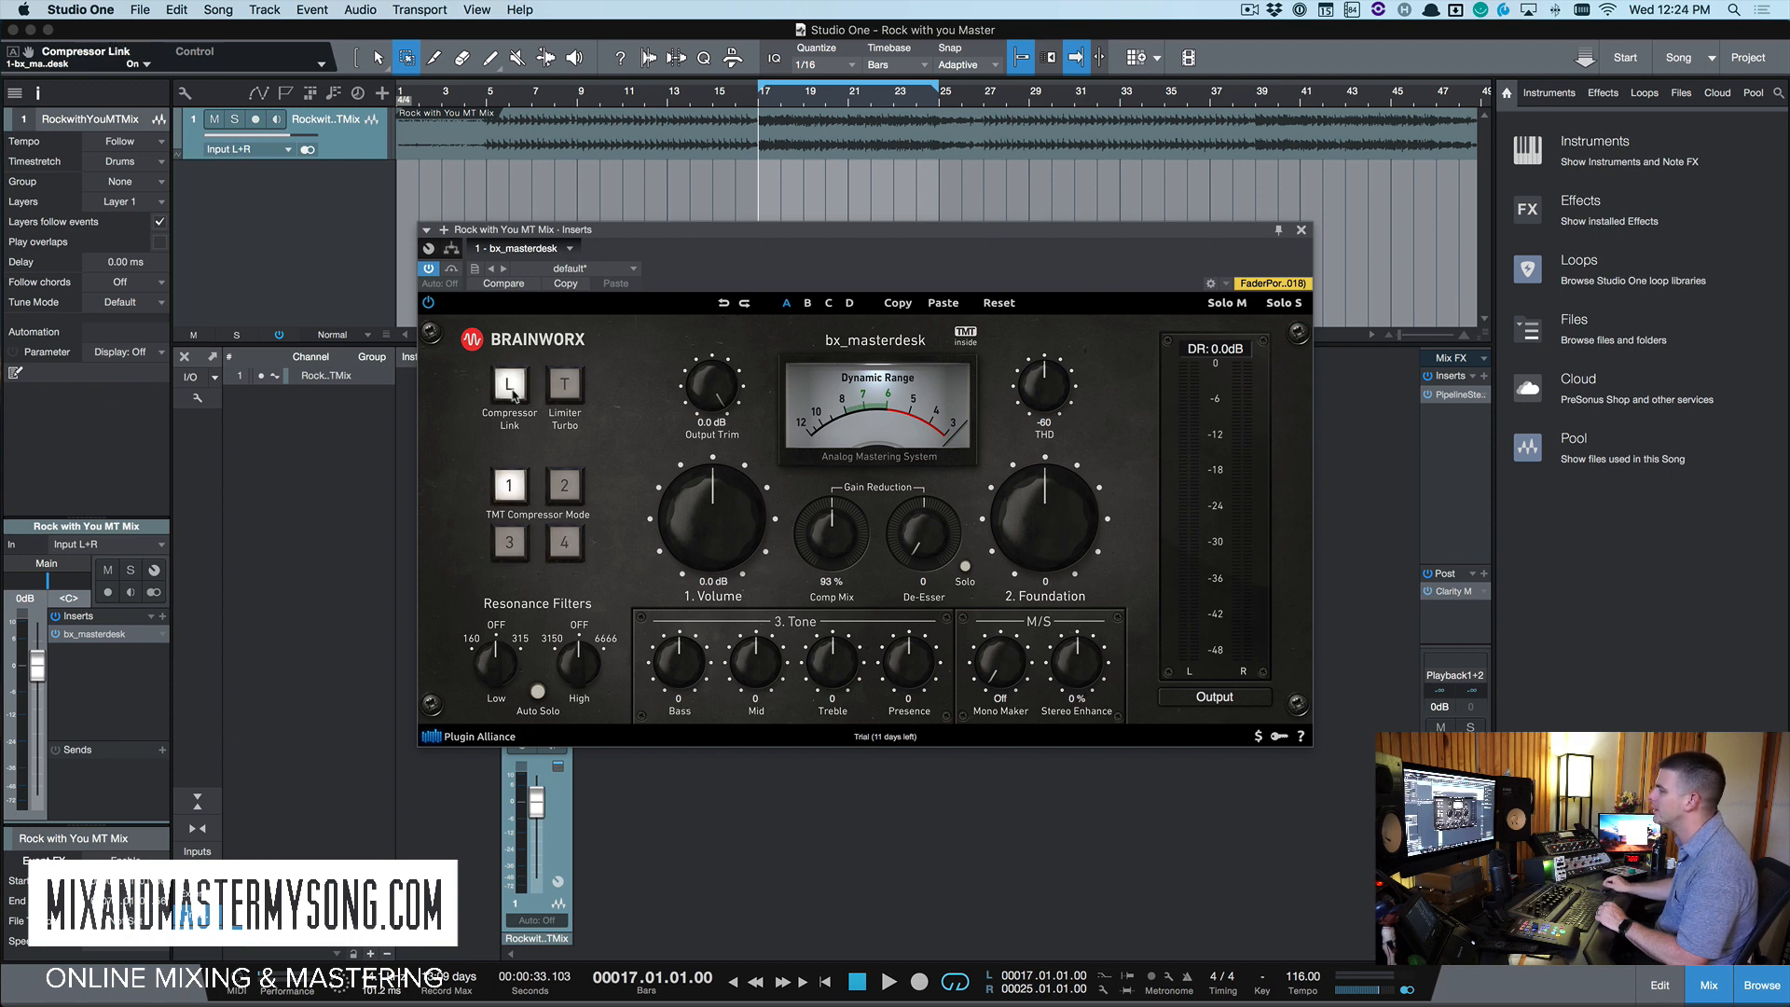
left_click(513, 397)
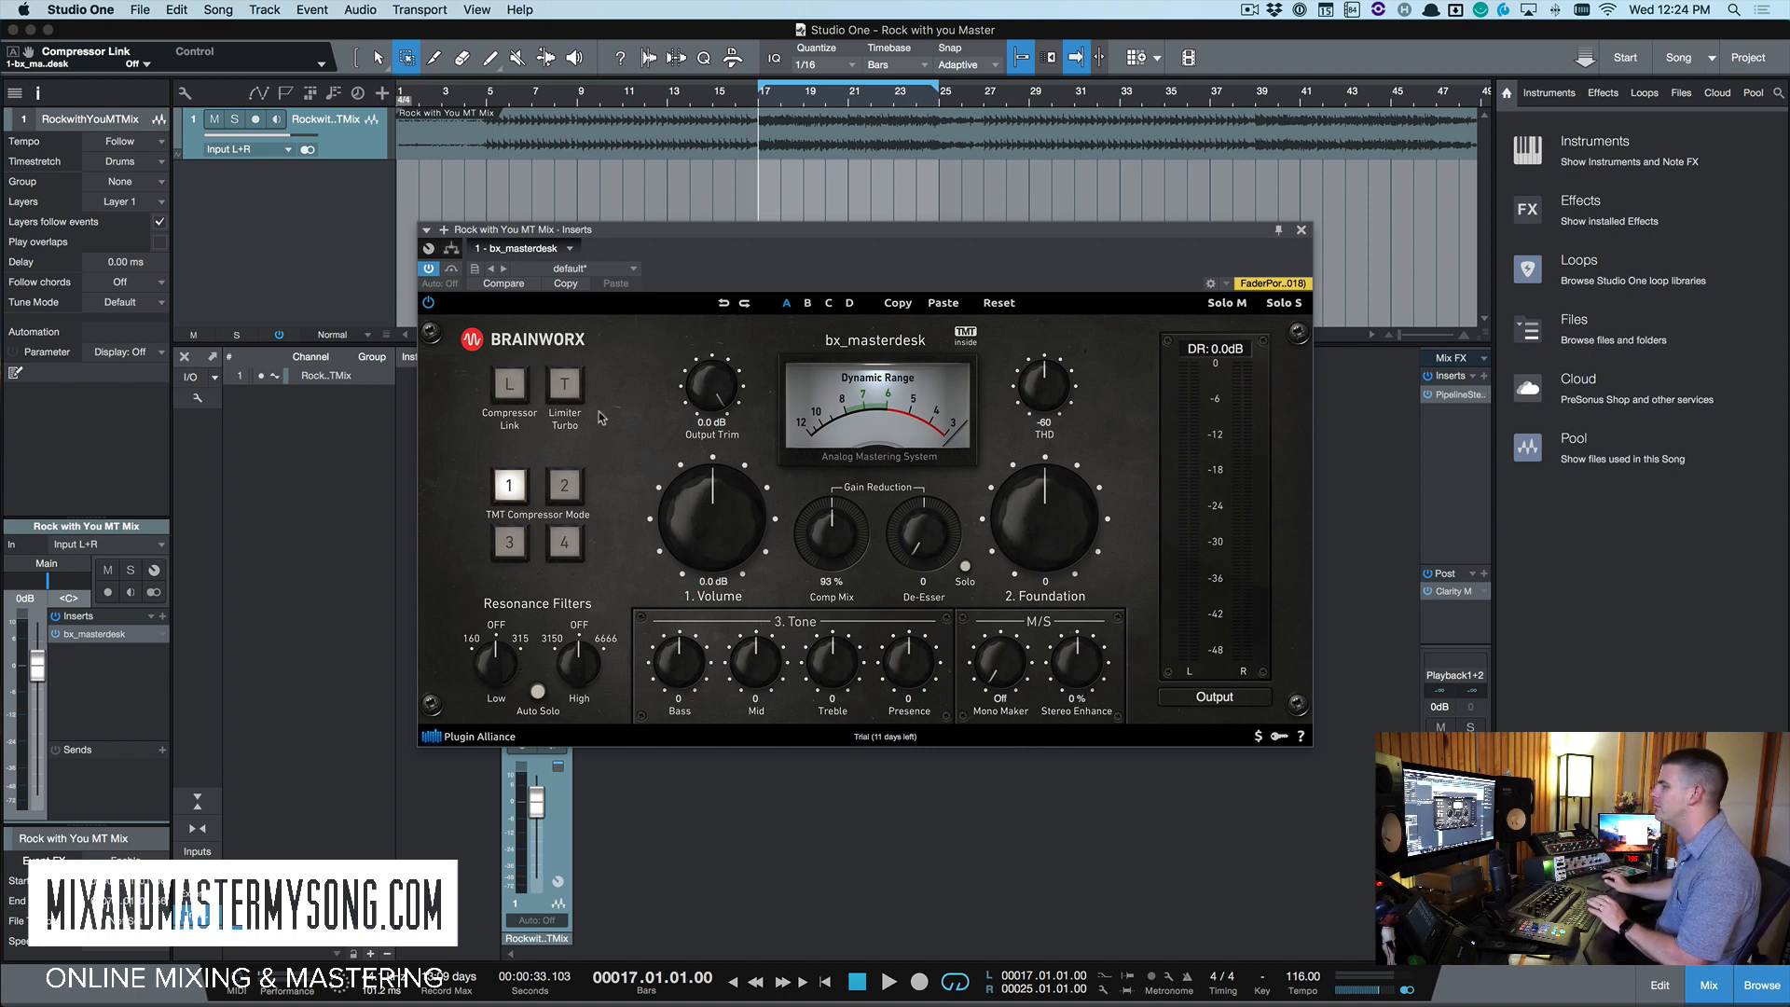
left_click(569, 396)
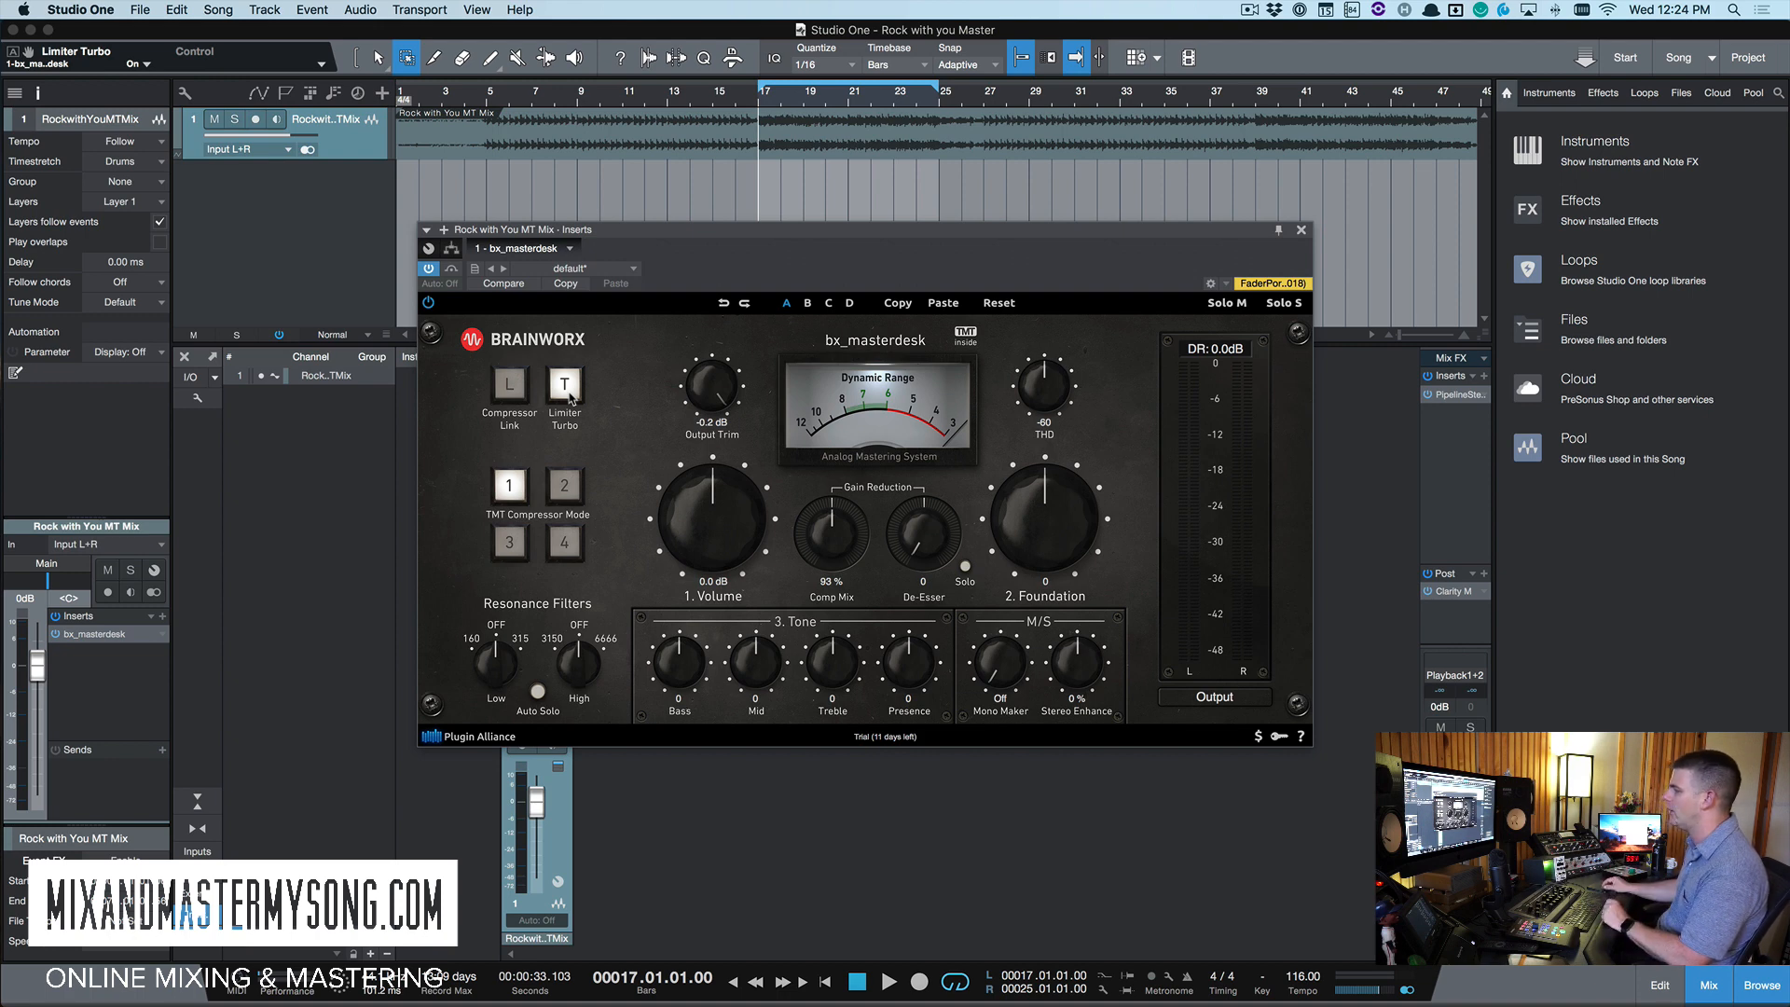
left_click(575, 395)
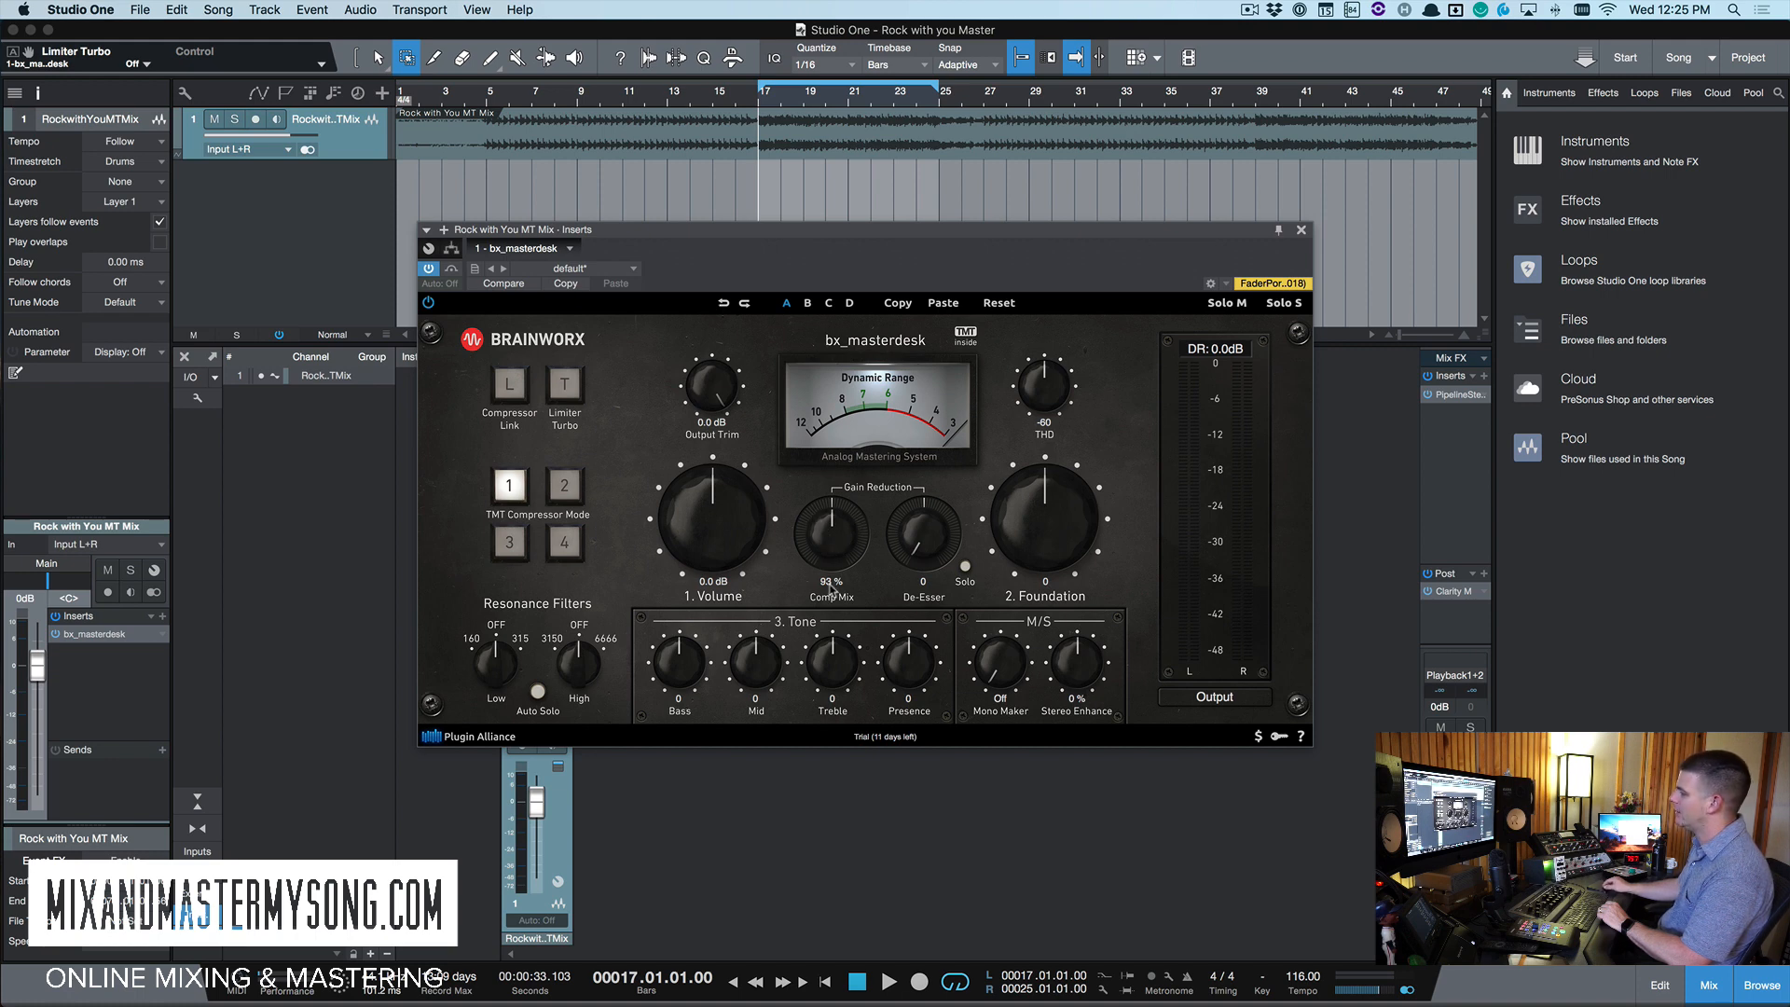
Sweep the Comp Mix between Off and 100 %, and return it to 93 %
left_click_drag(832, 541, 841, 433)
left_click_drag(837, 542, 813, 746)
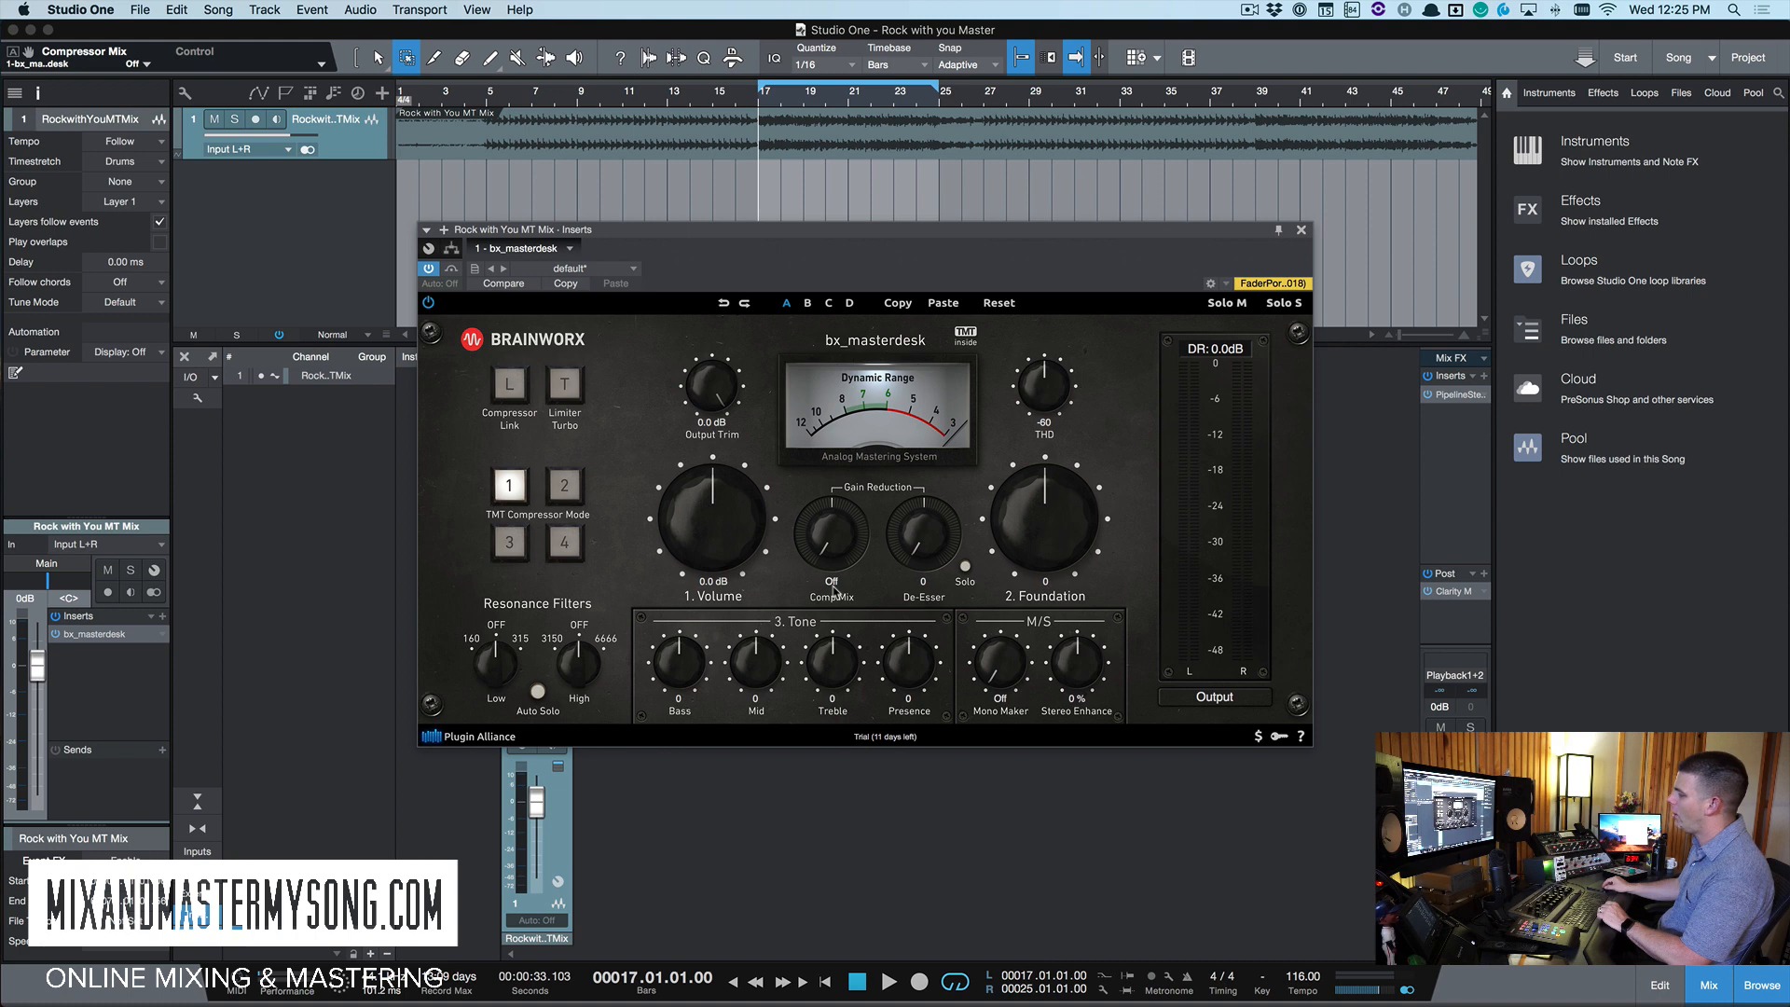
mouse_move(821, 527)
left_mouse_down()
mouse_move(829, 458)
mouse_move(832, 520)
left_mouse_up()
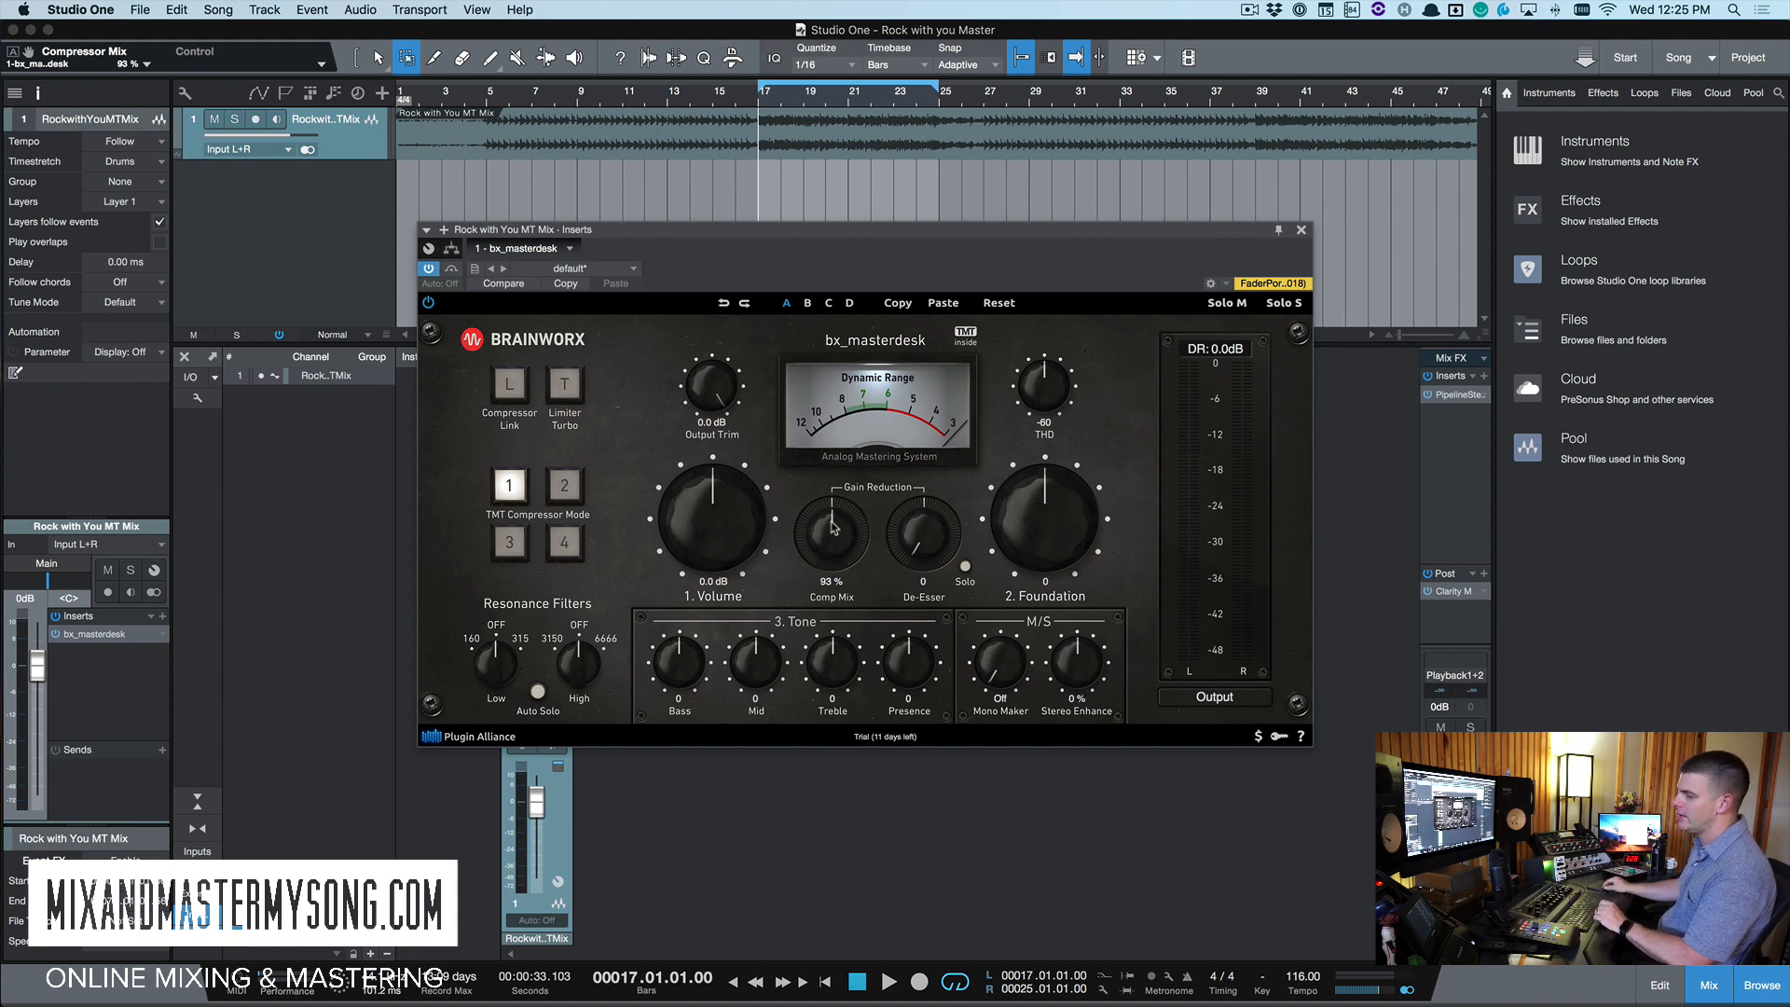
left_click_drag(832, 527, 918, 444)
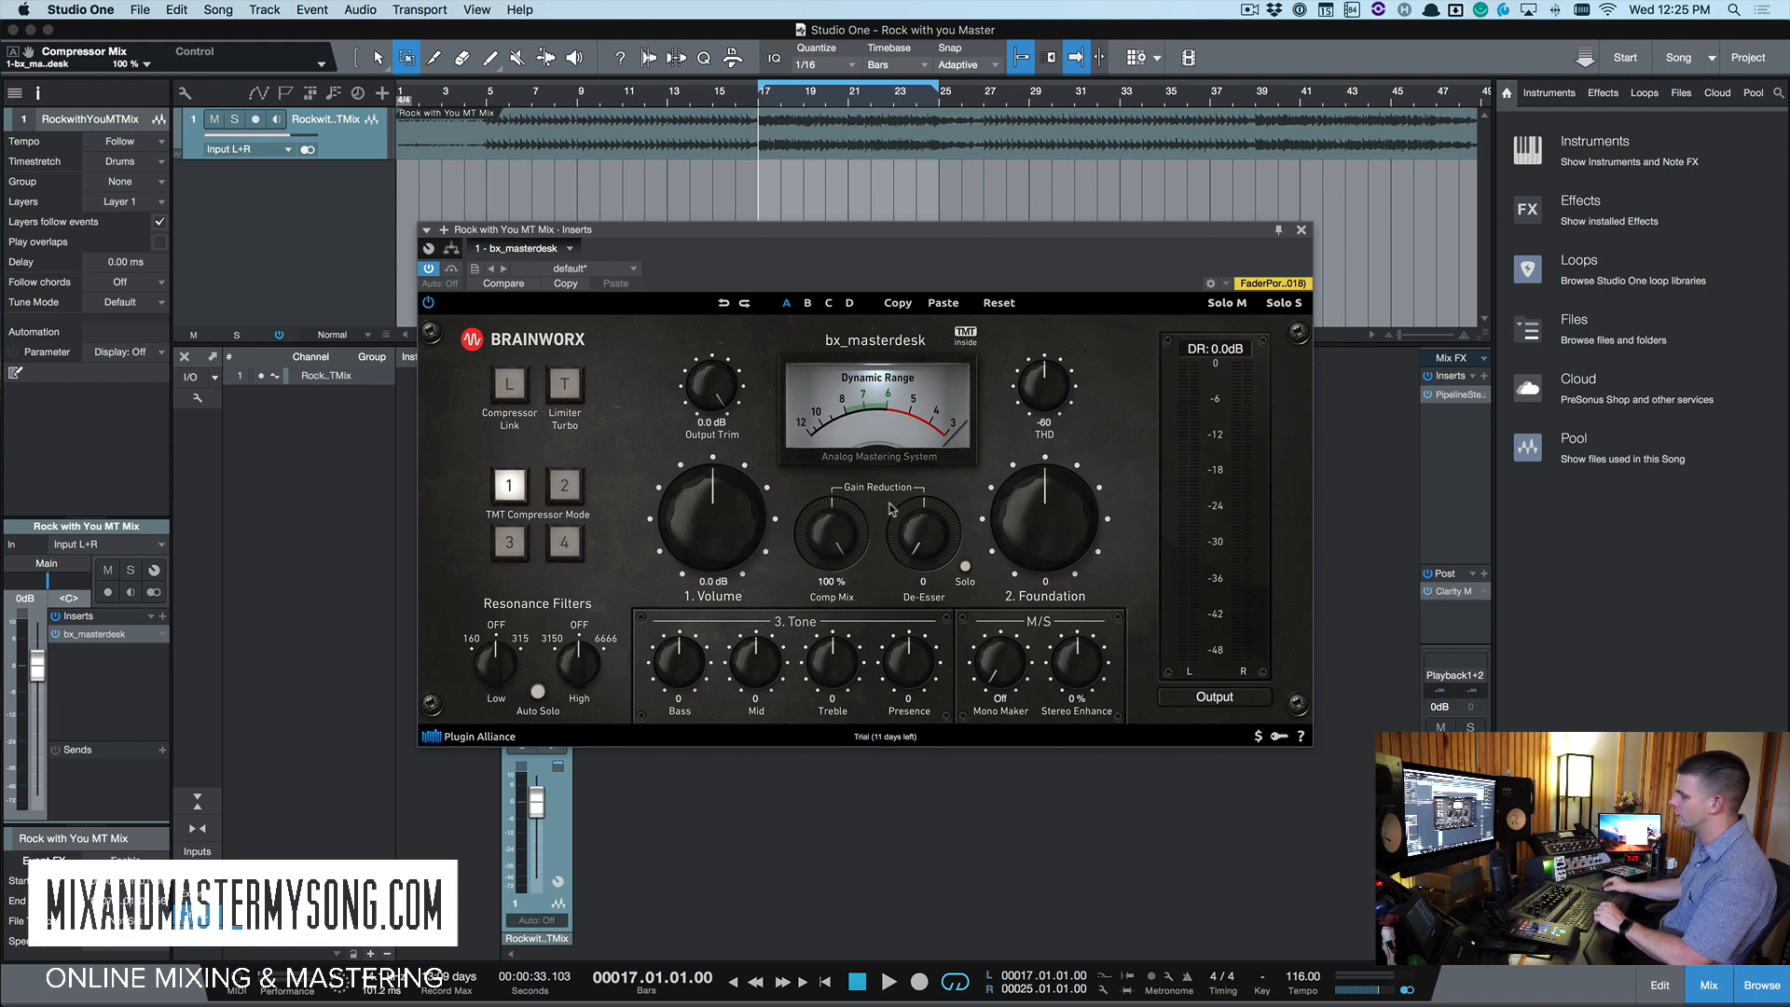
left_click_drag(892, 508, 870, 572)
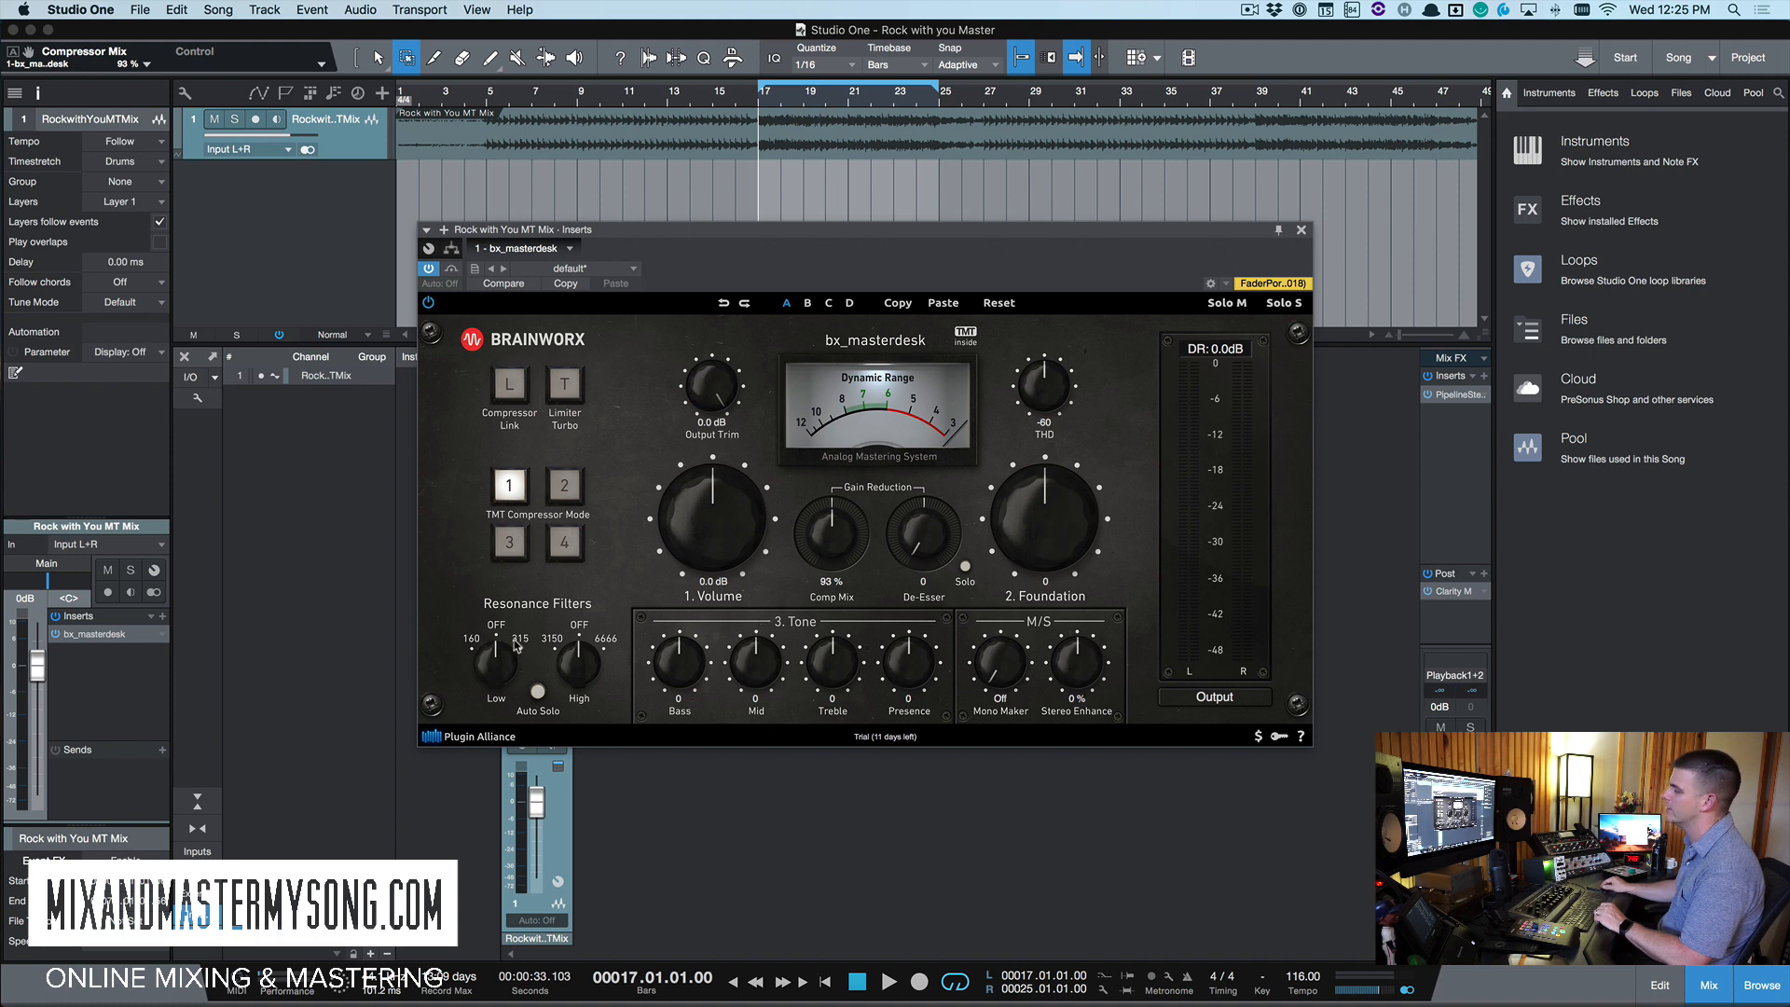
Try the Mono Maker at about 80 Hz and reset it to Off
left_click(537, 691)
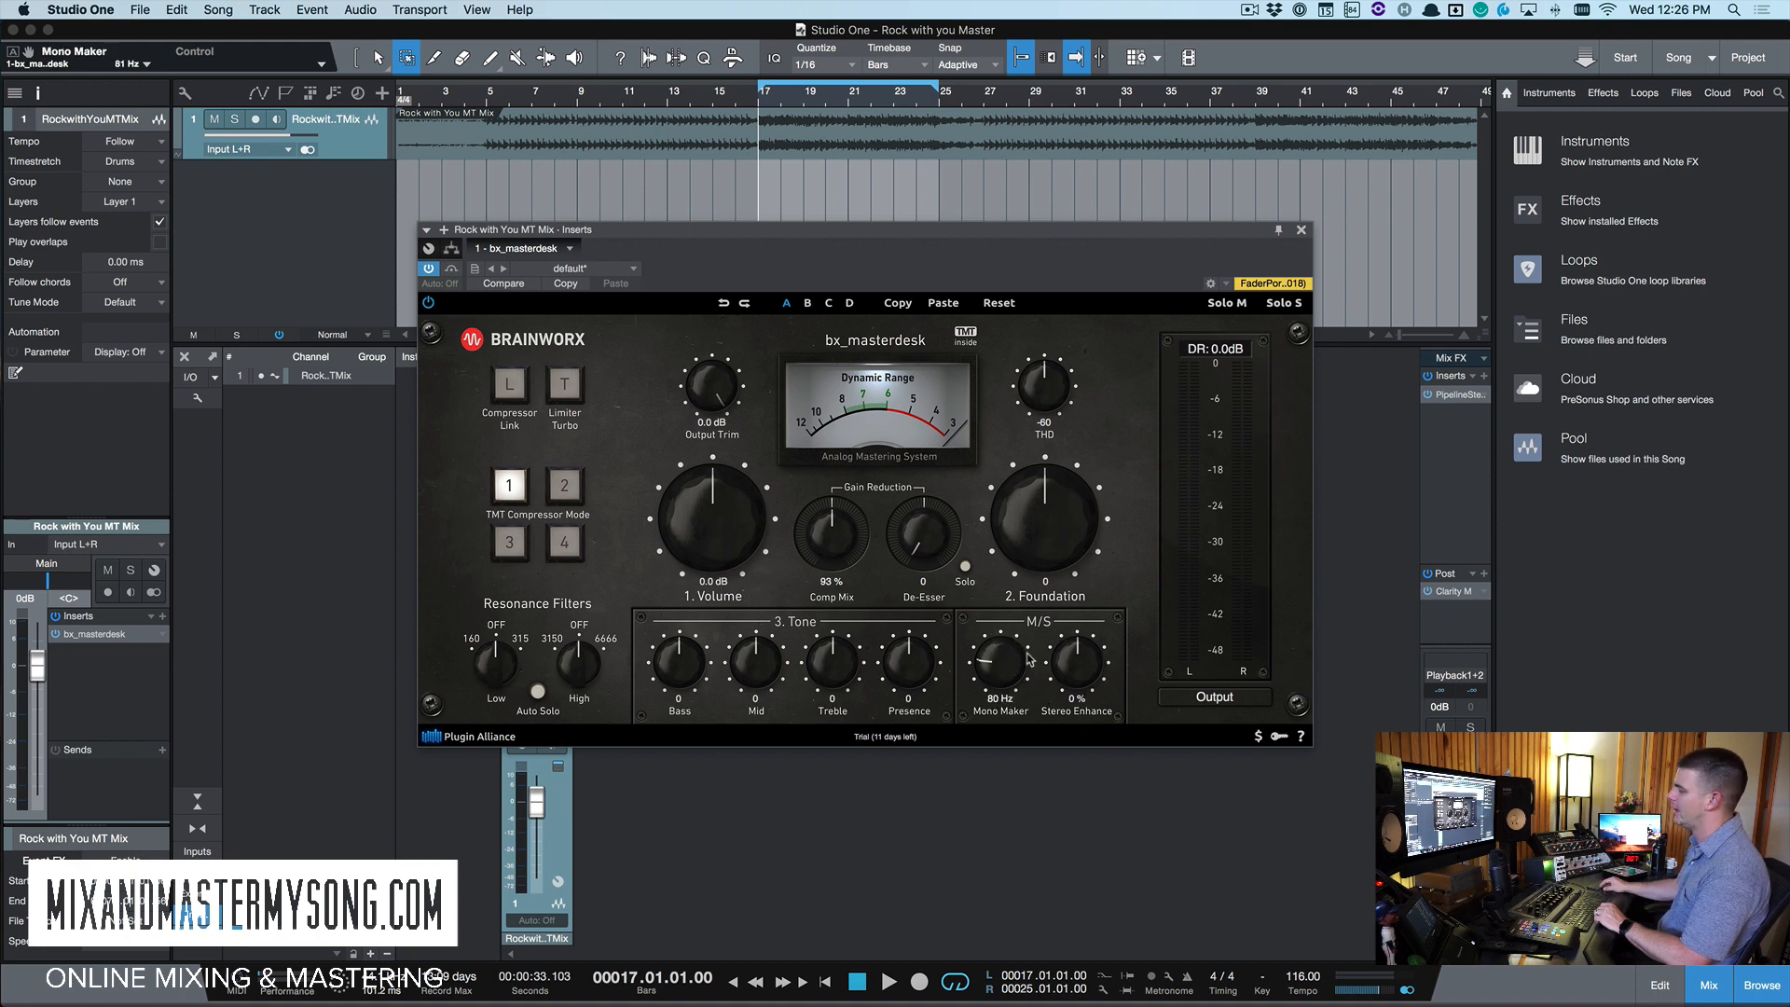
left_click_drag(1004, 668, 1014, 599)
double_click(1004, 649)
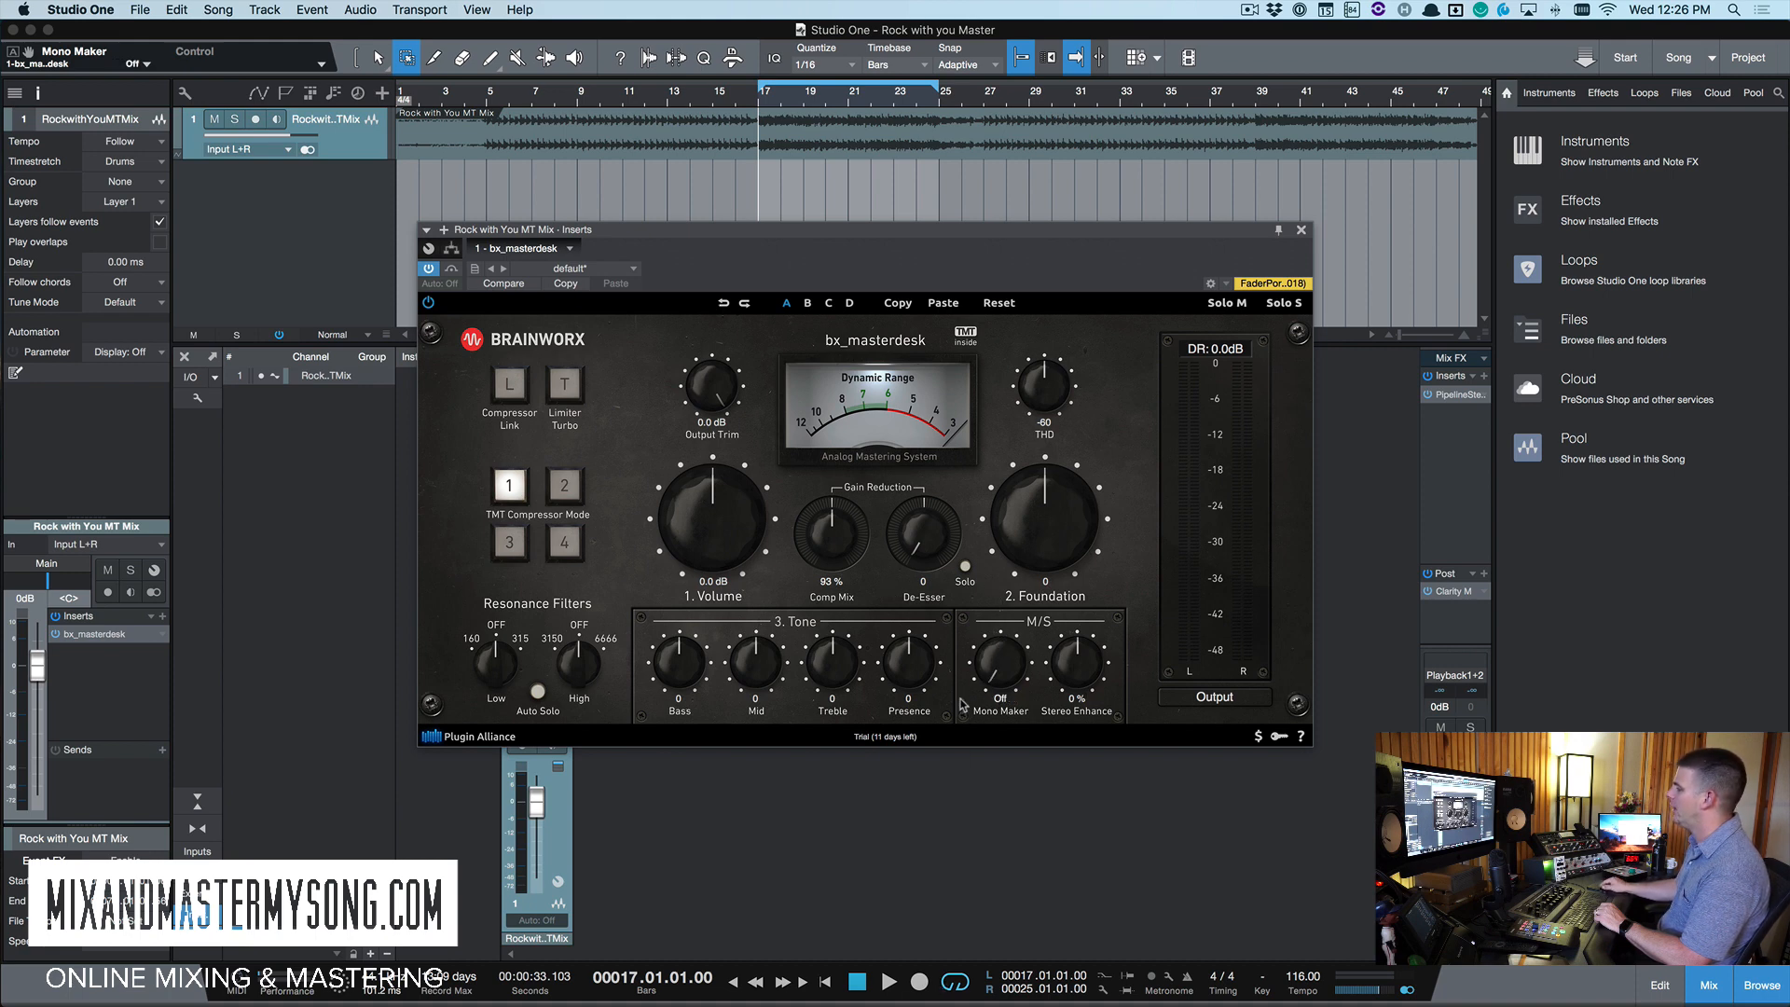
left_click_drag(998, 652, 998, 656)
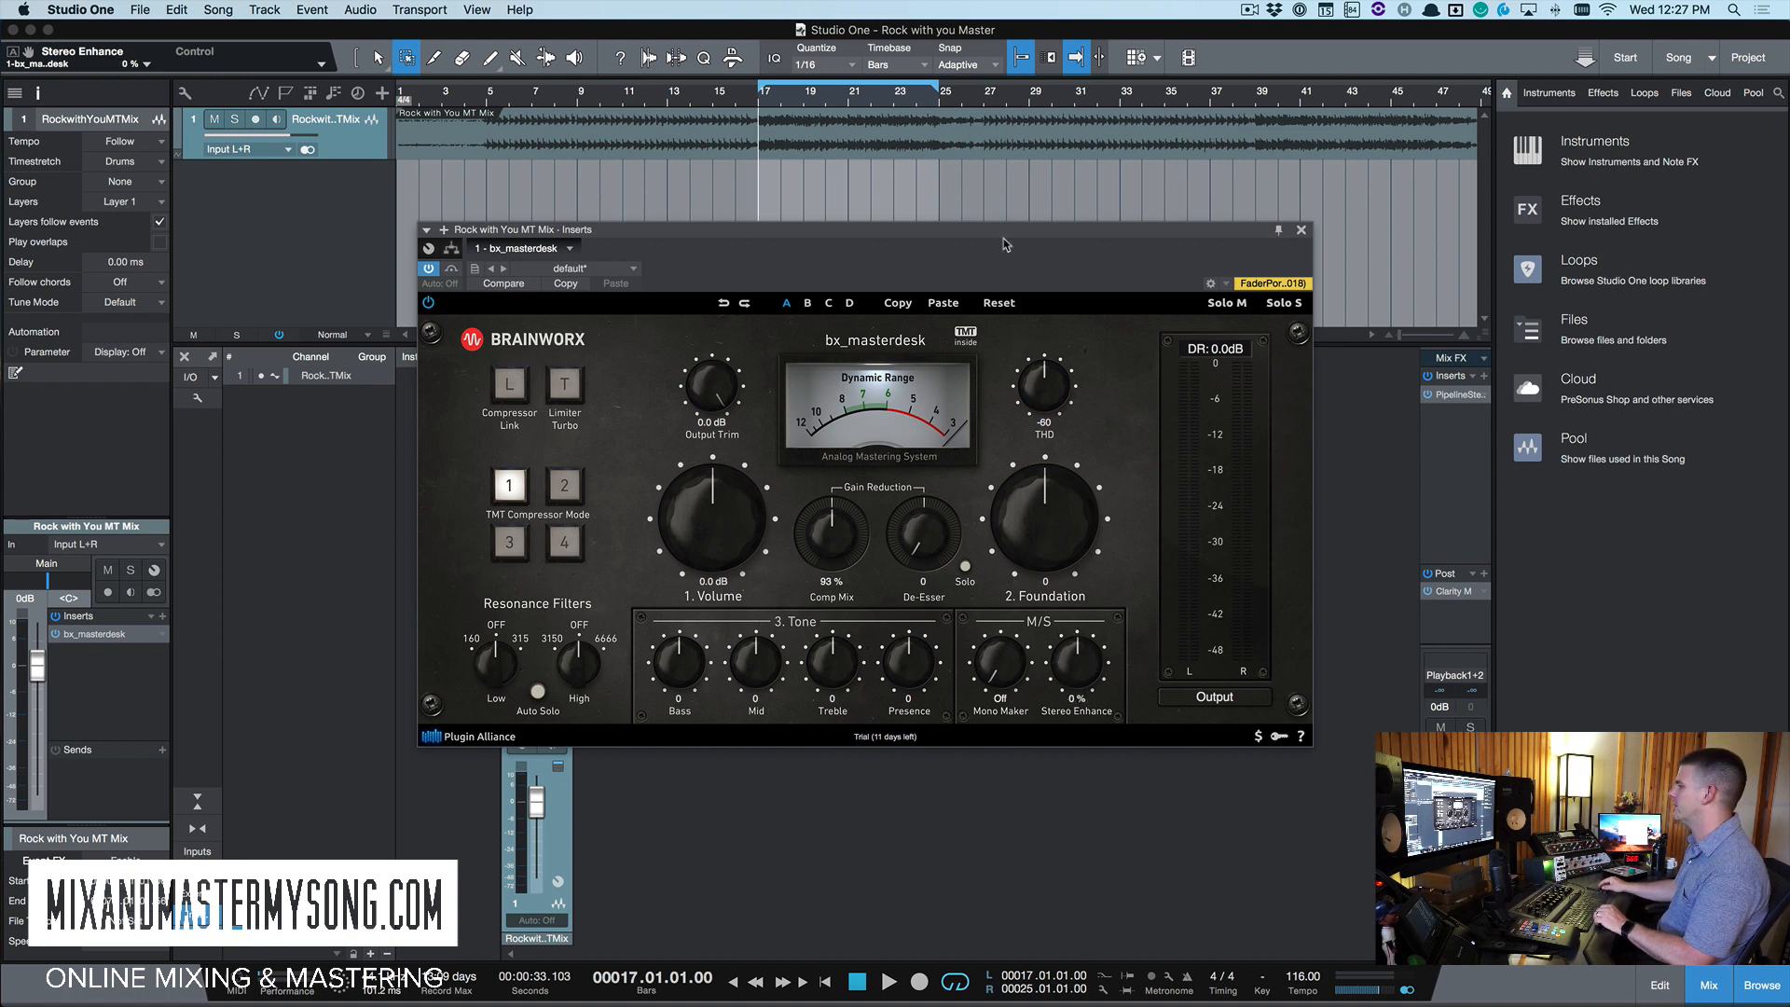
Reposition the bx_masterdesk plugin window below the track's waveform
left_click_drag(1005, 244, 1040, 209)
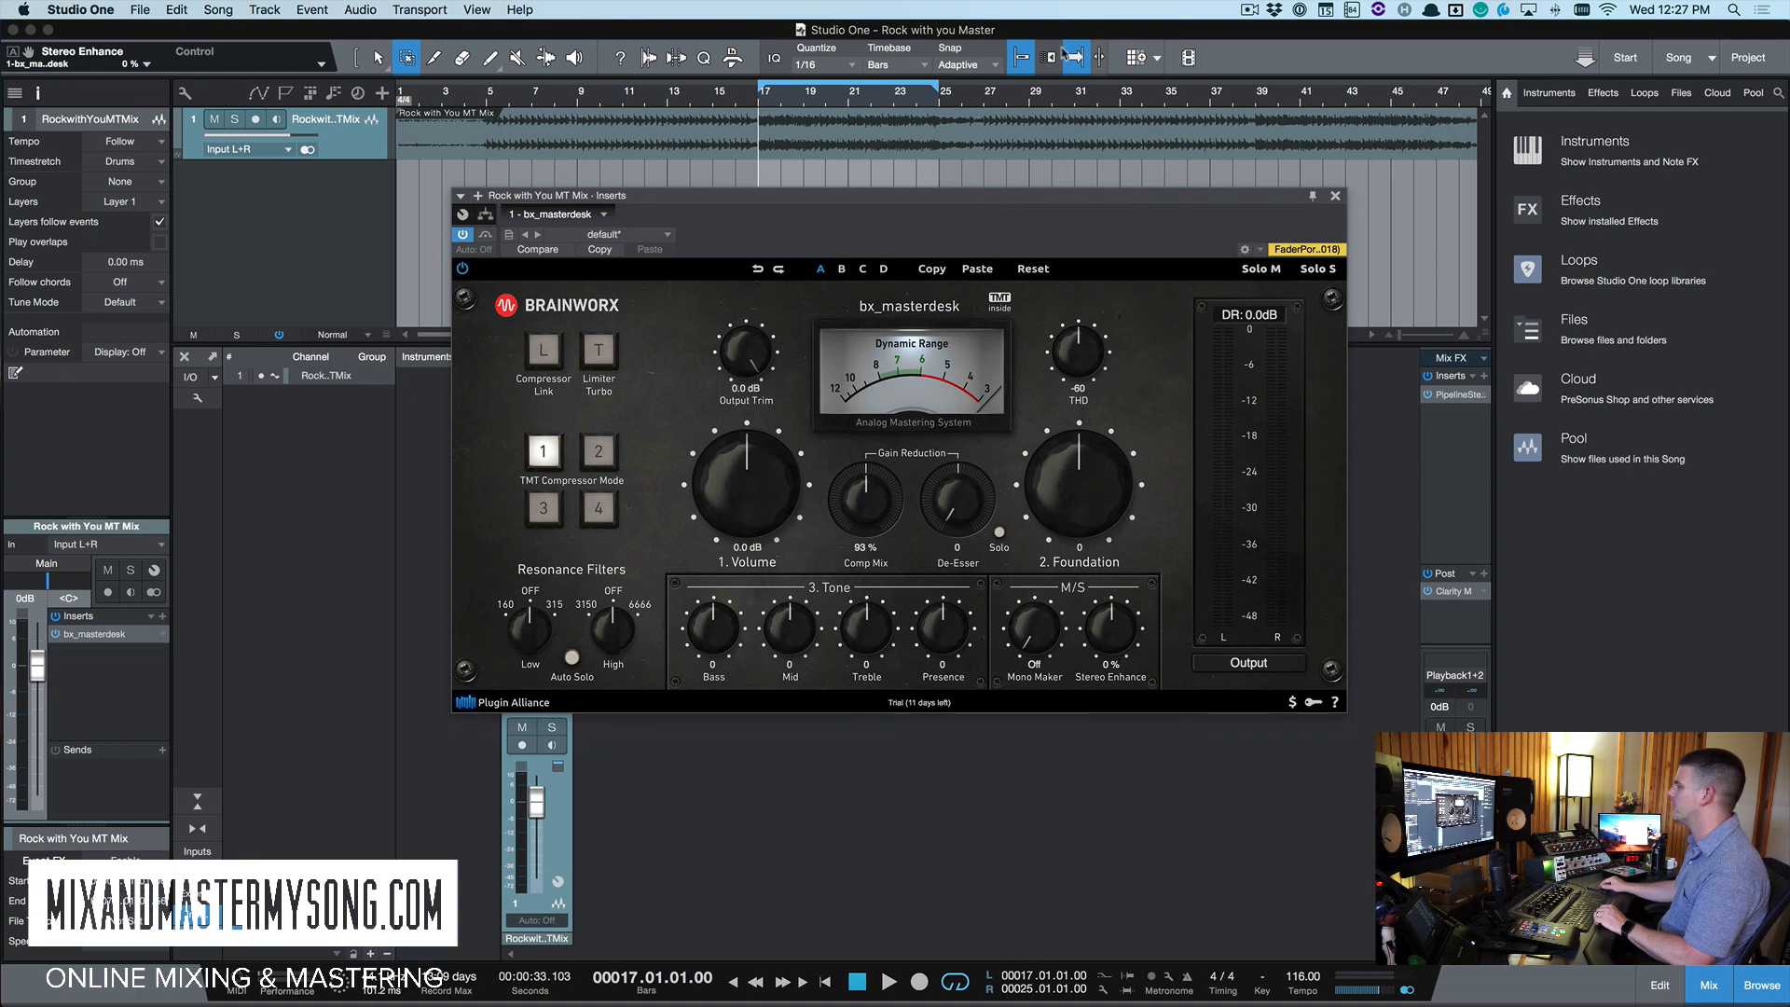
left_click(1250, 45)
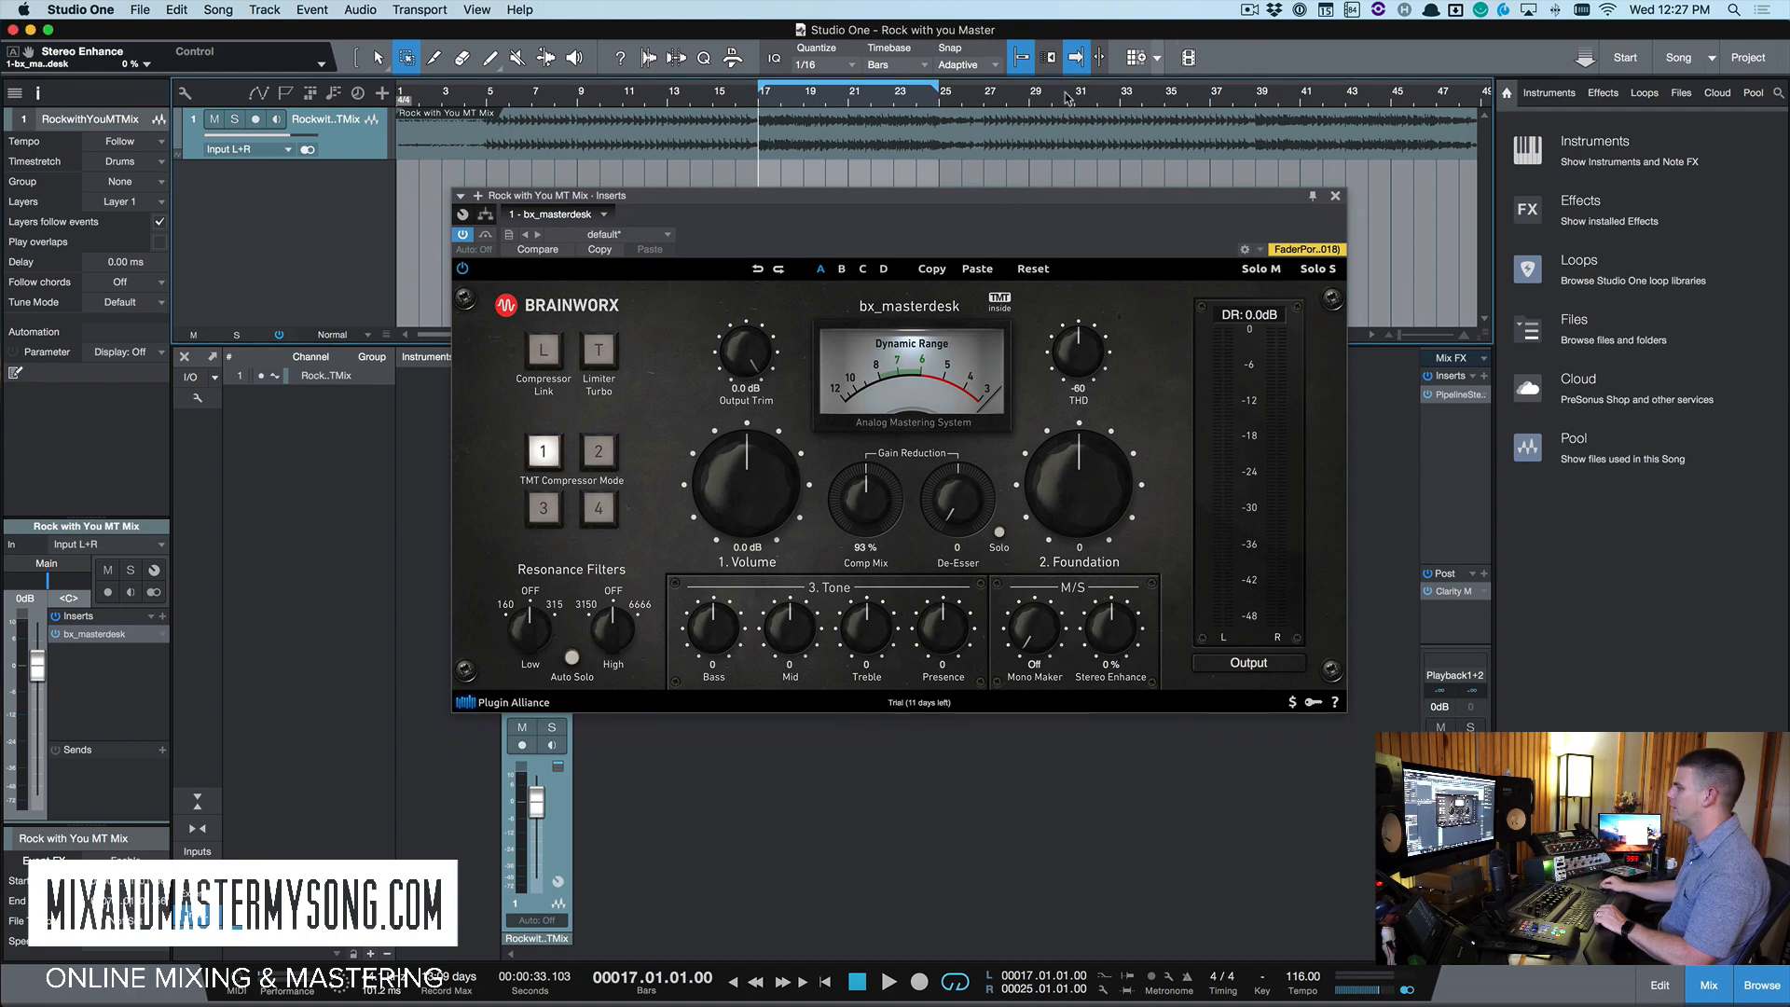
left_click_drag(920, 203, 1036, 238)
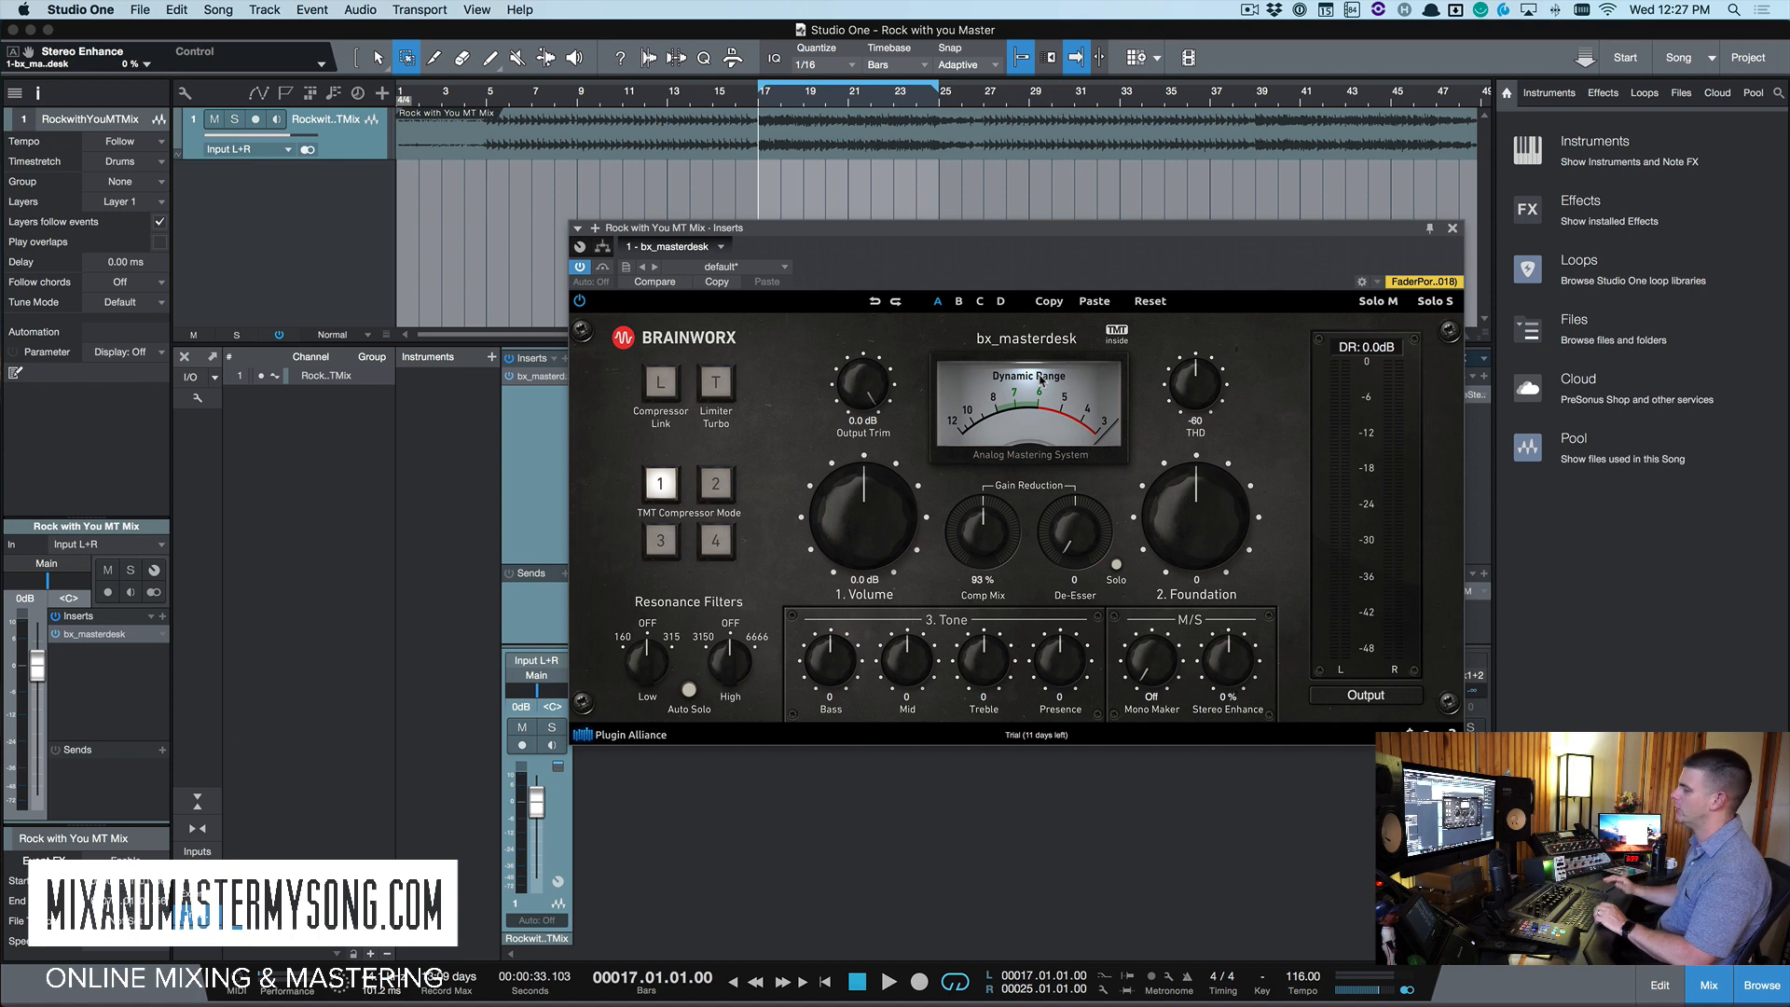
left_click_drag(1098, 239, 1000, 253)
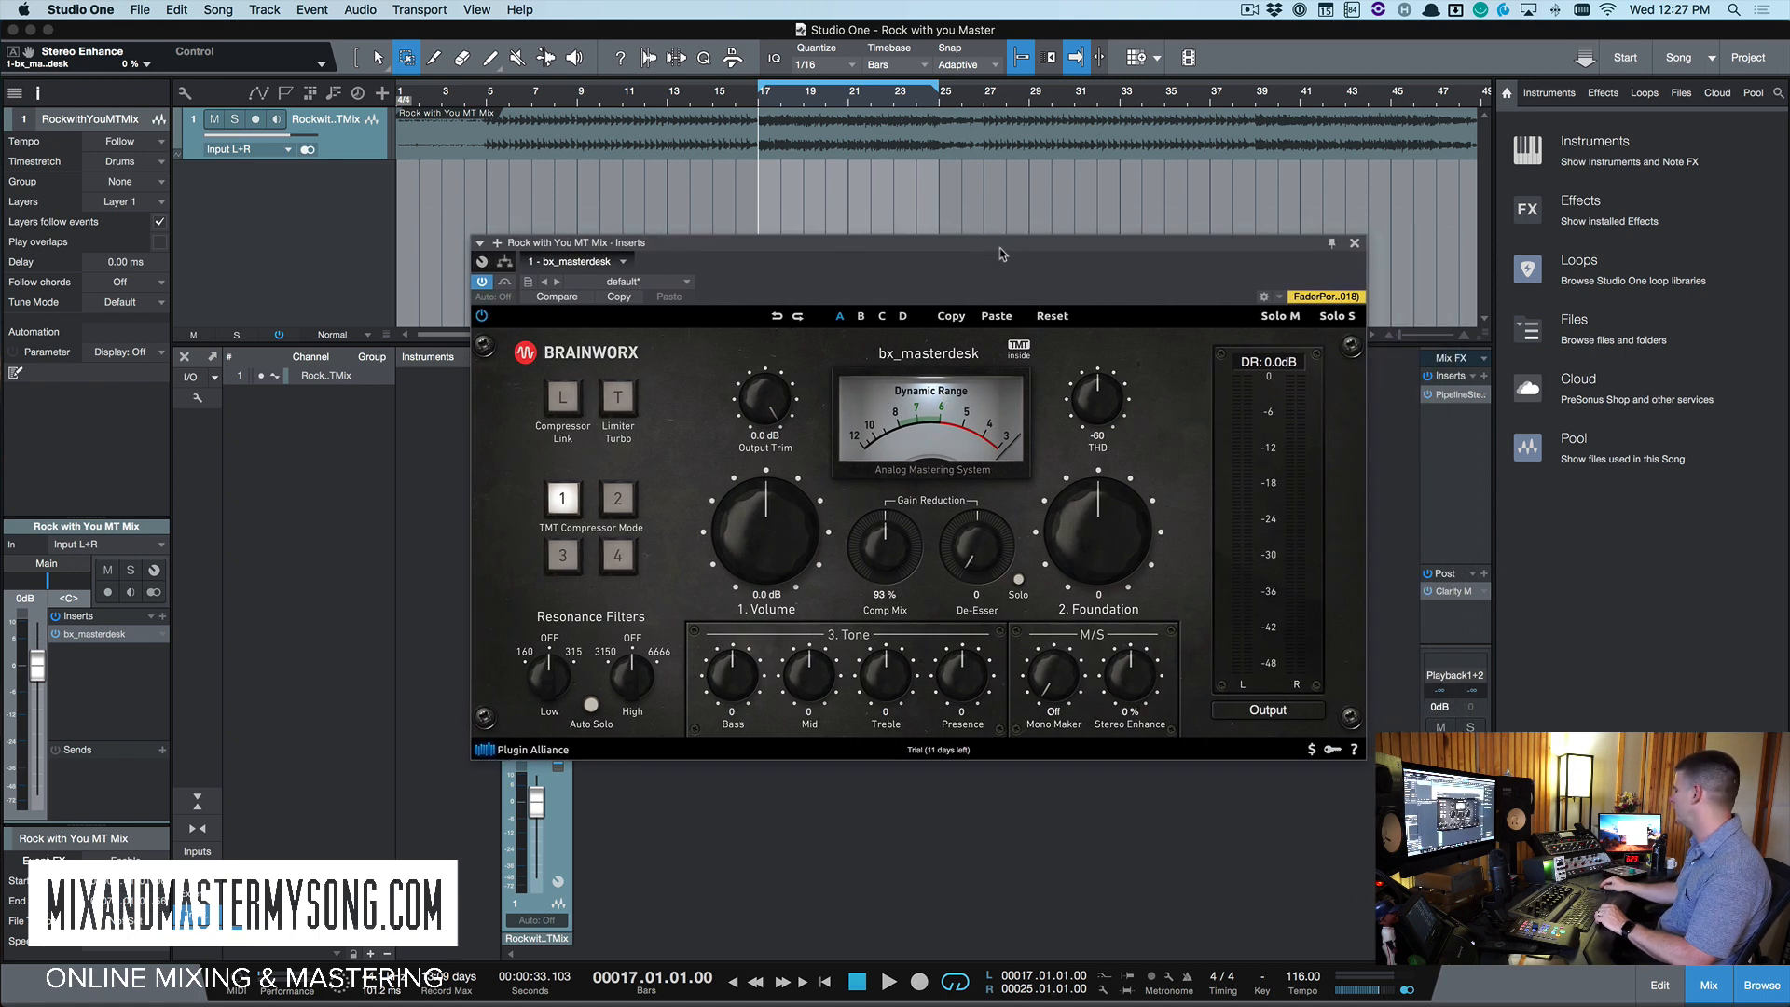
Play the looped section and raise the bx_masterdesk Volume to 5.3 dB
key("space")
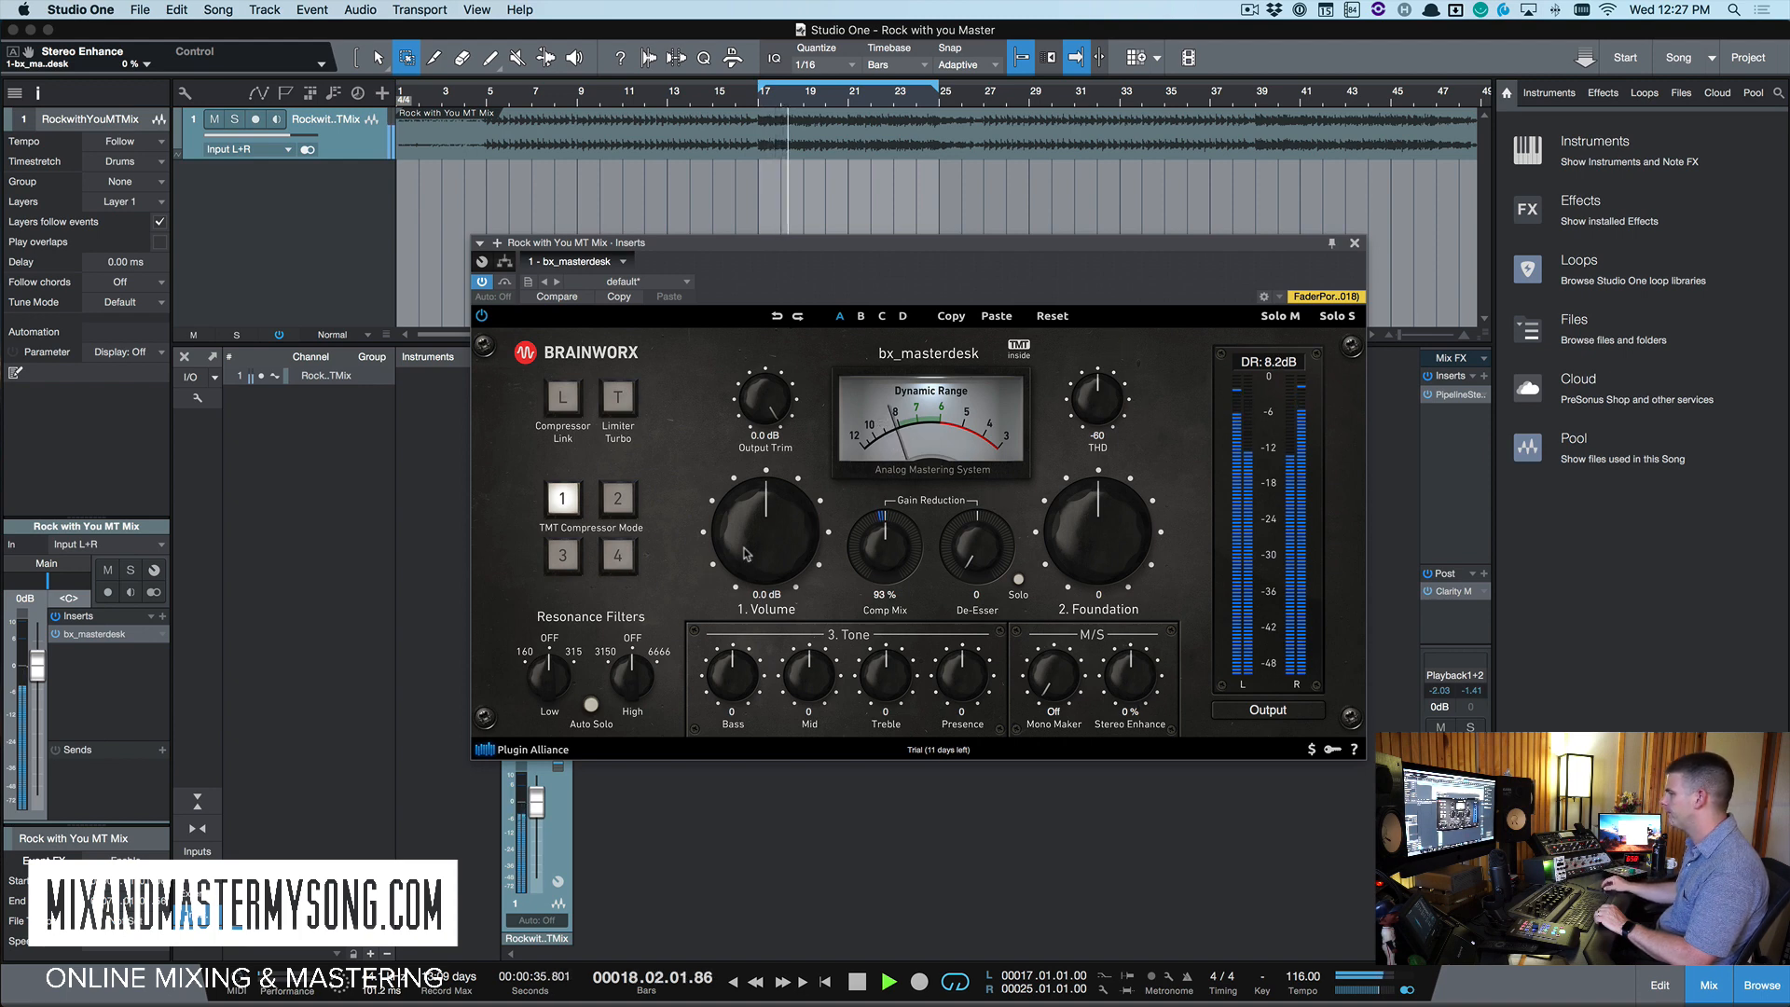
left_click_drag(744, 550, 743, 526)
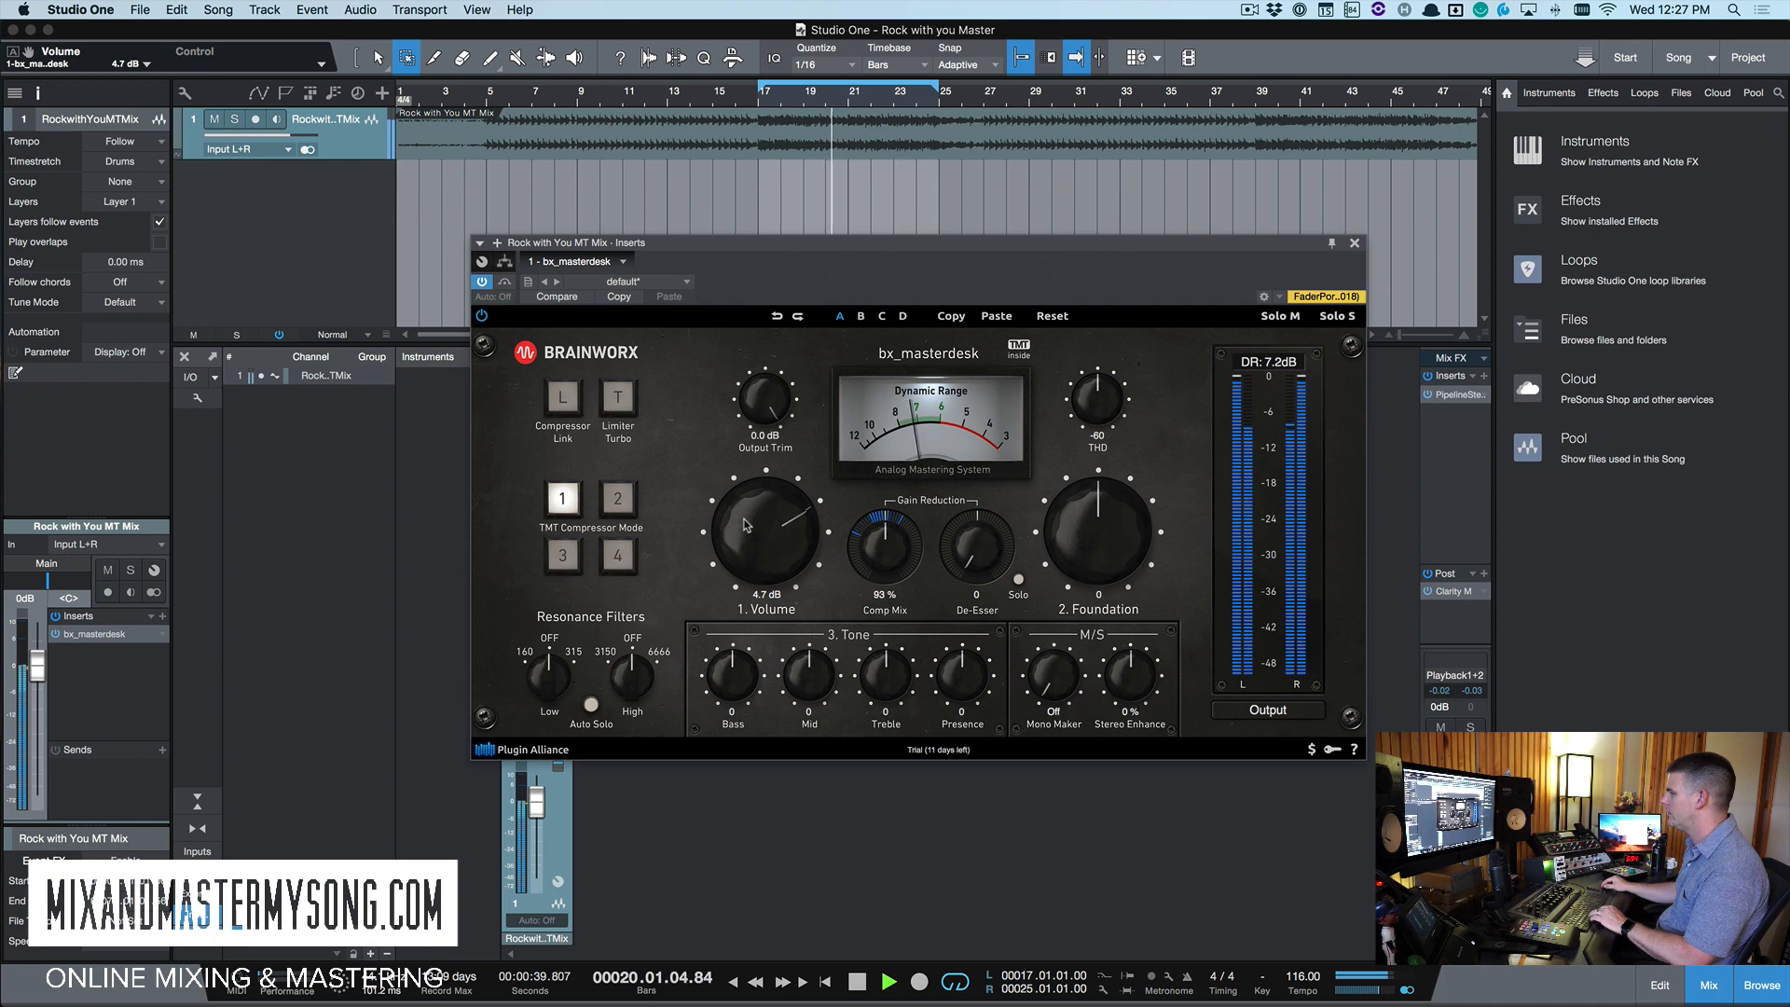
key("space")
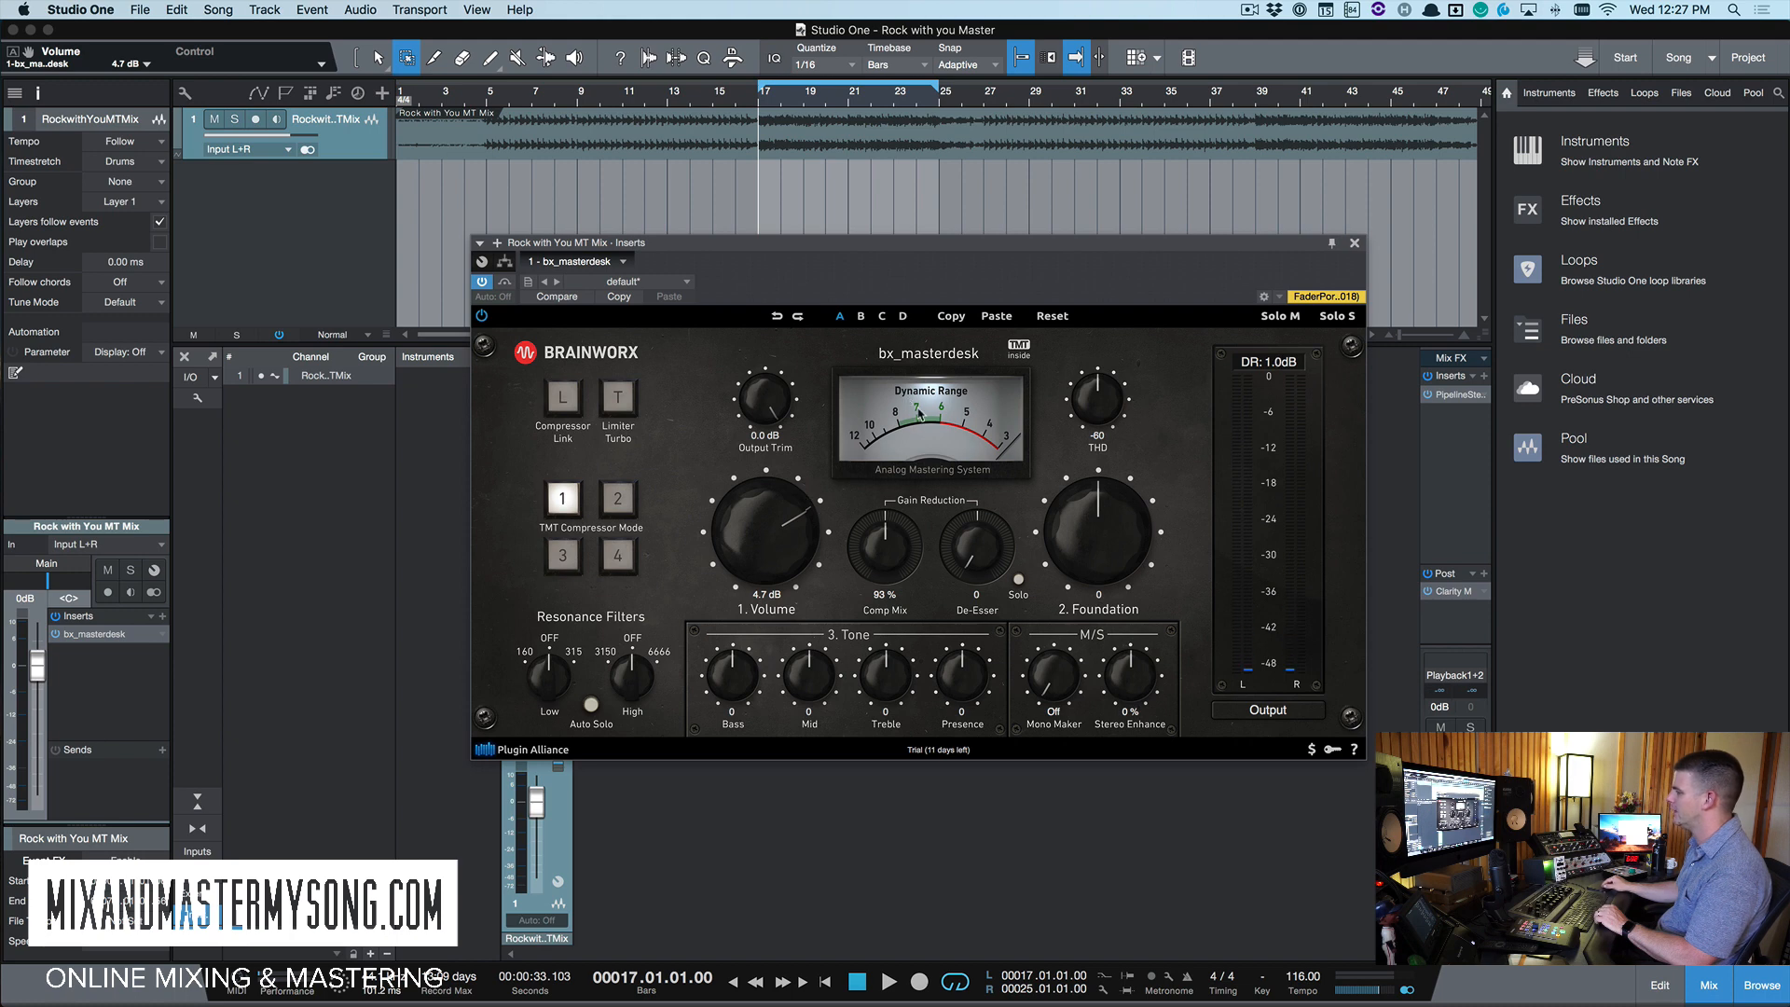
key("space")
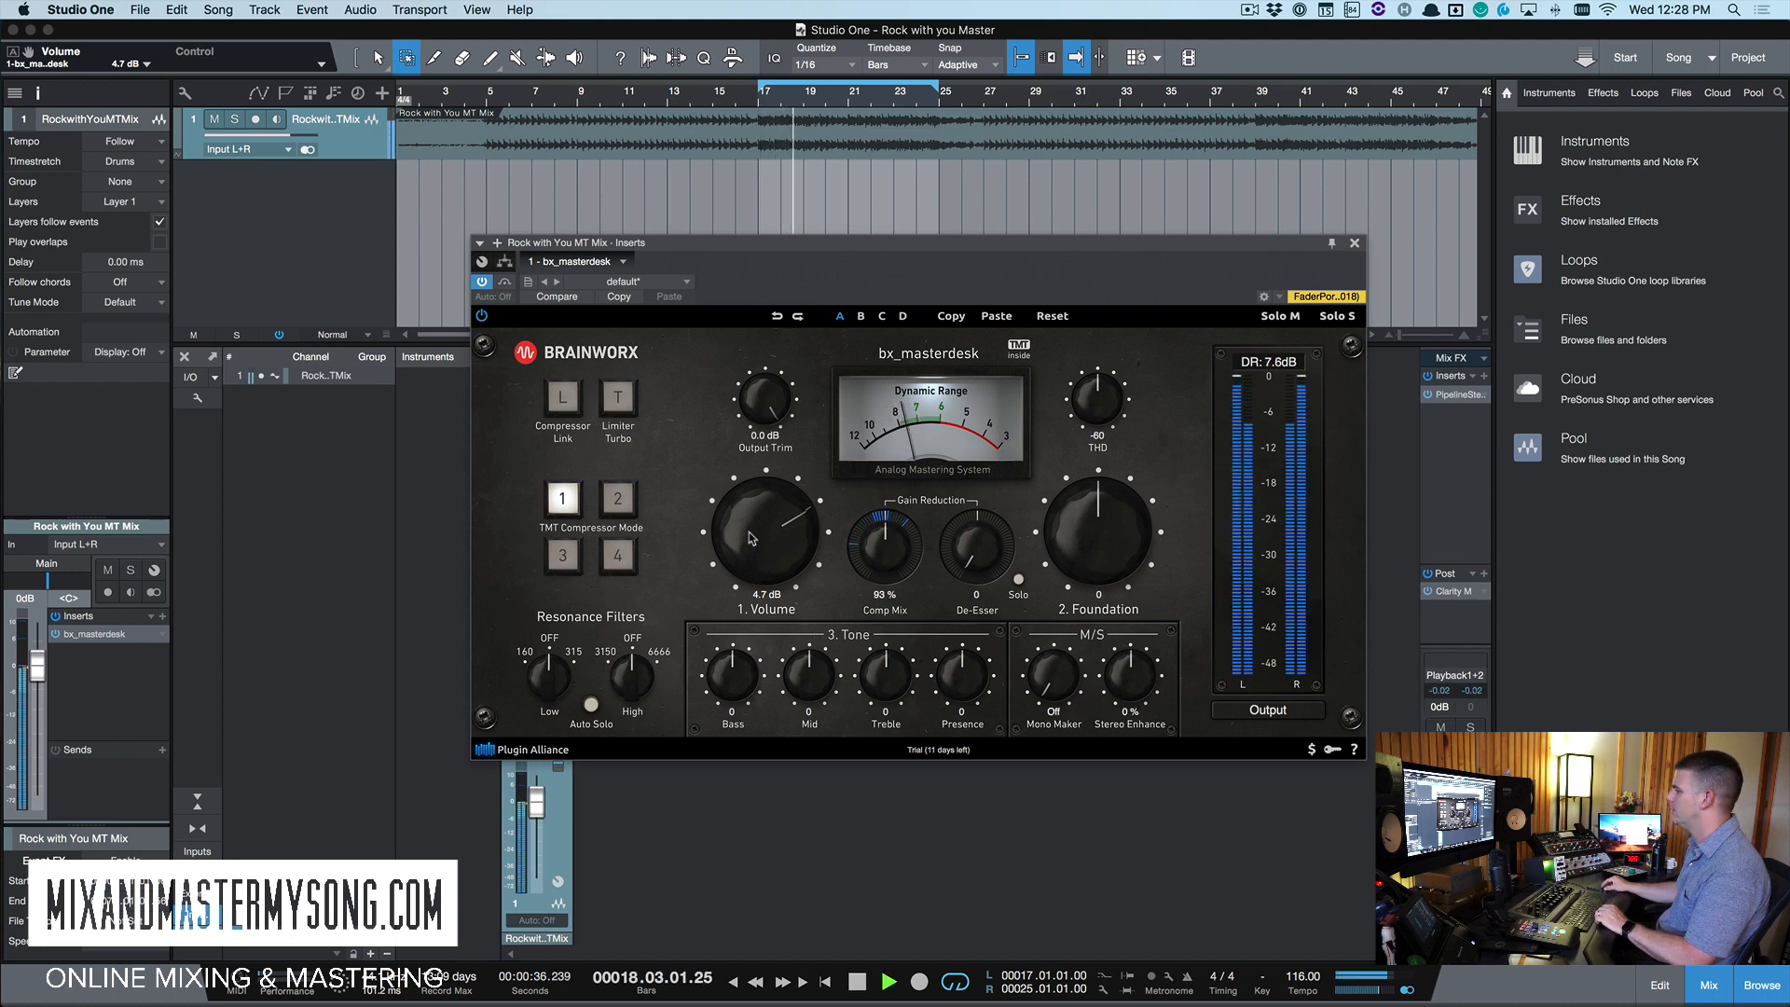
scroll(751, 537, "up", 2)
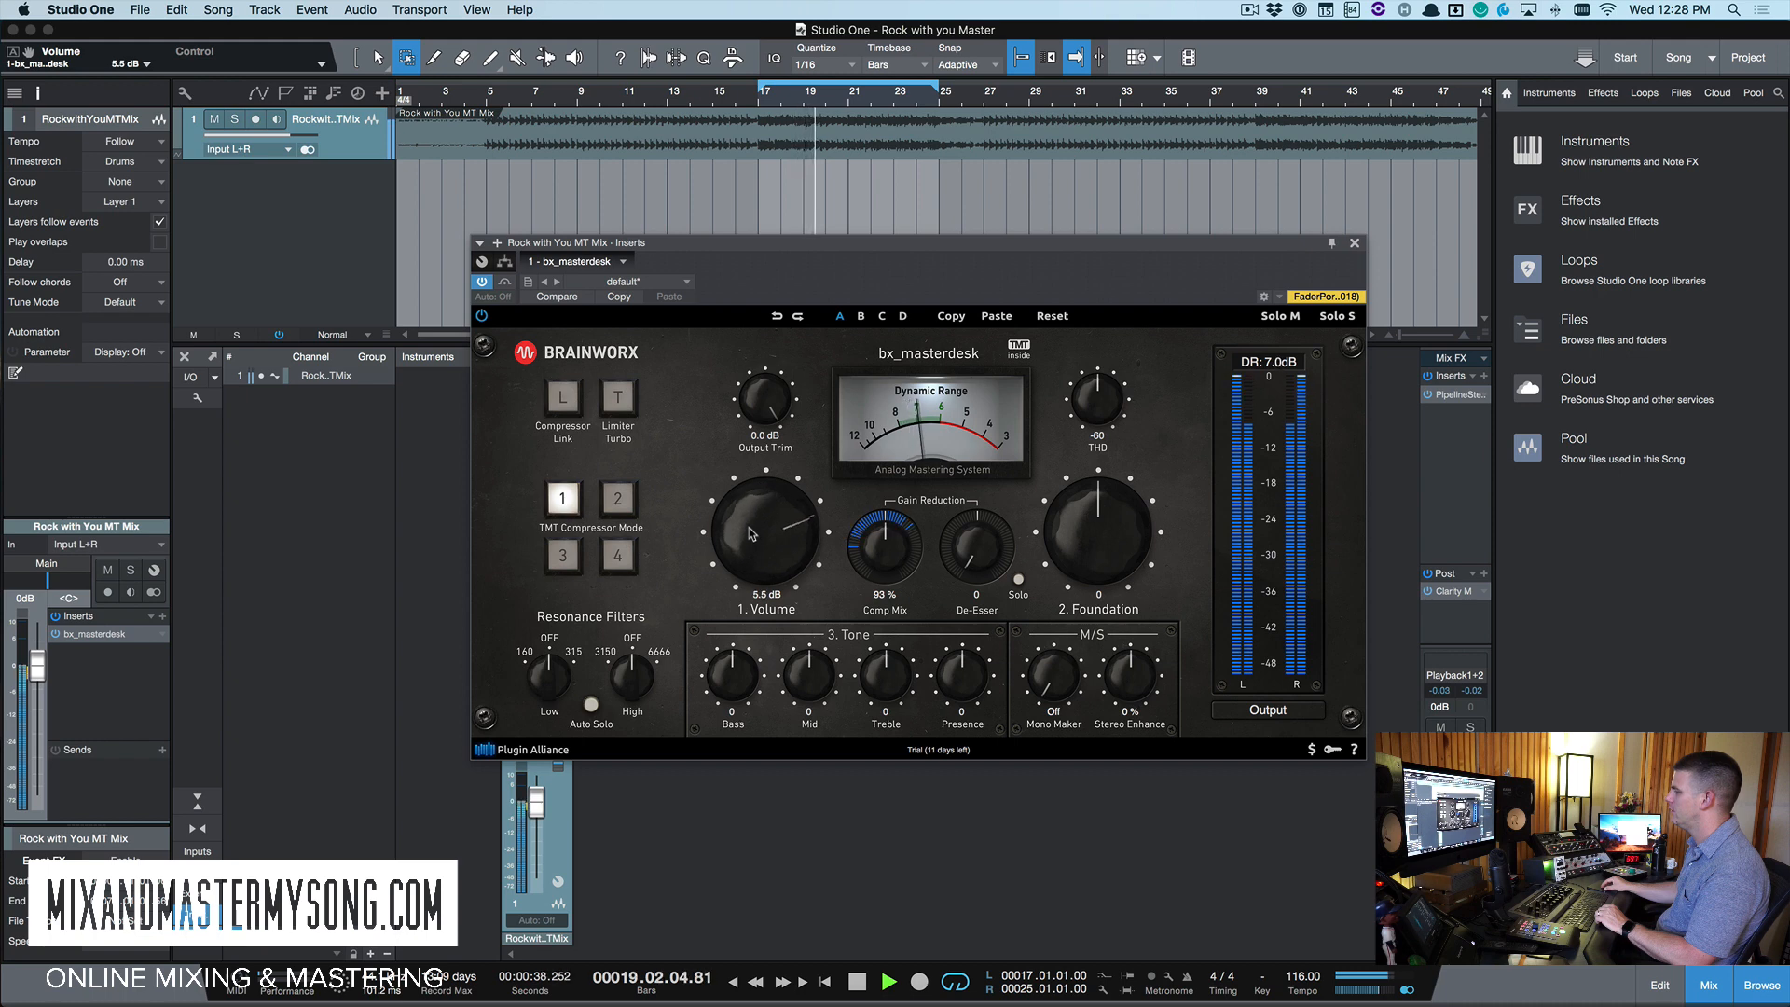
left_click_drag(751, 535, 830, 539)
scroll(1097, 570, "down", 6)
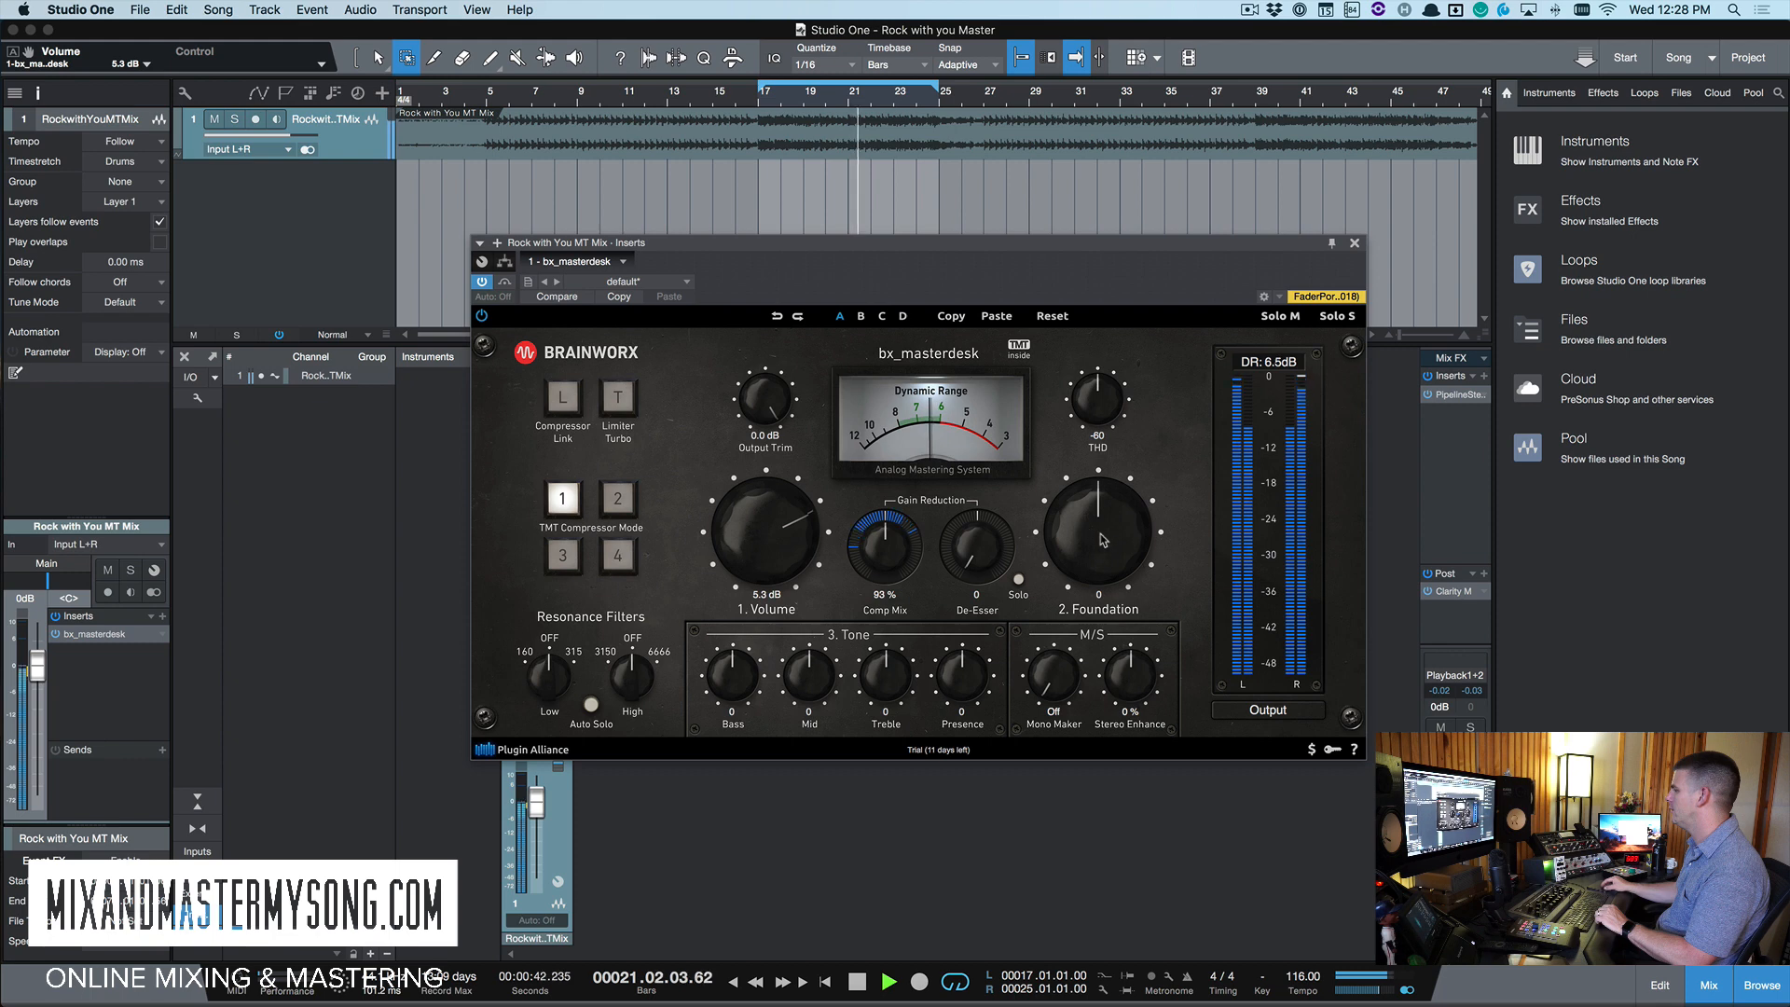
Set Foundation to 4 and compare the playing mix with the plugin bypassed and active
mouse_move(1097, 577)
left_mouse_down()
mouse_move(1091, 612)
mouse_move(1118, 474)
mouse_move(1101, 552)
left_mouse_up()
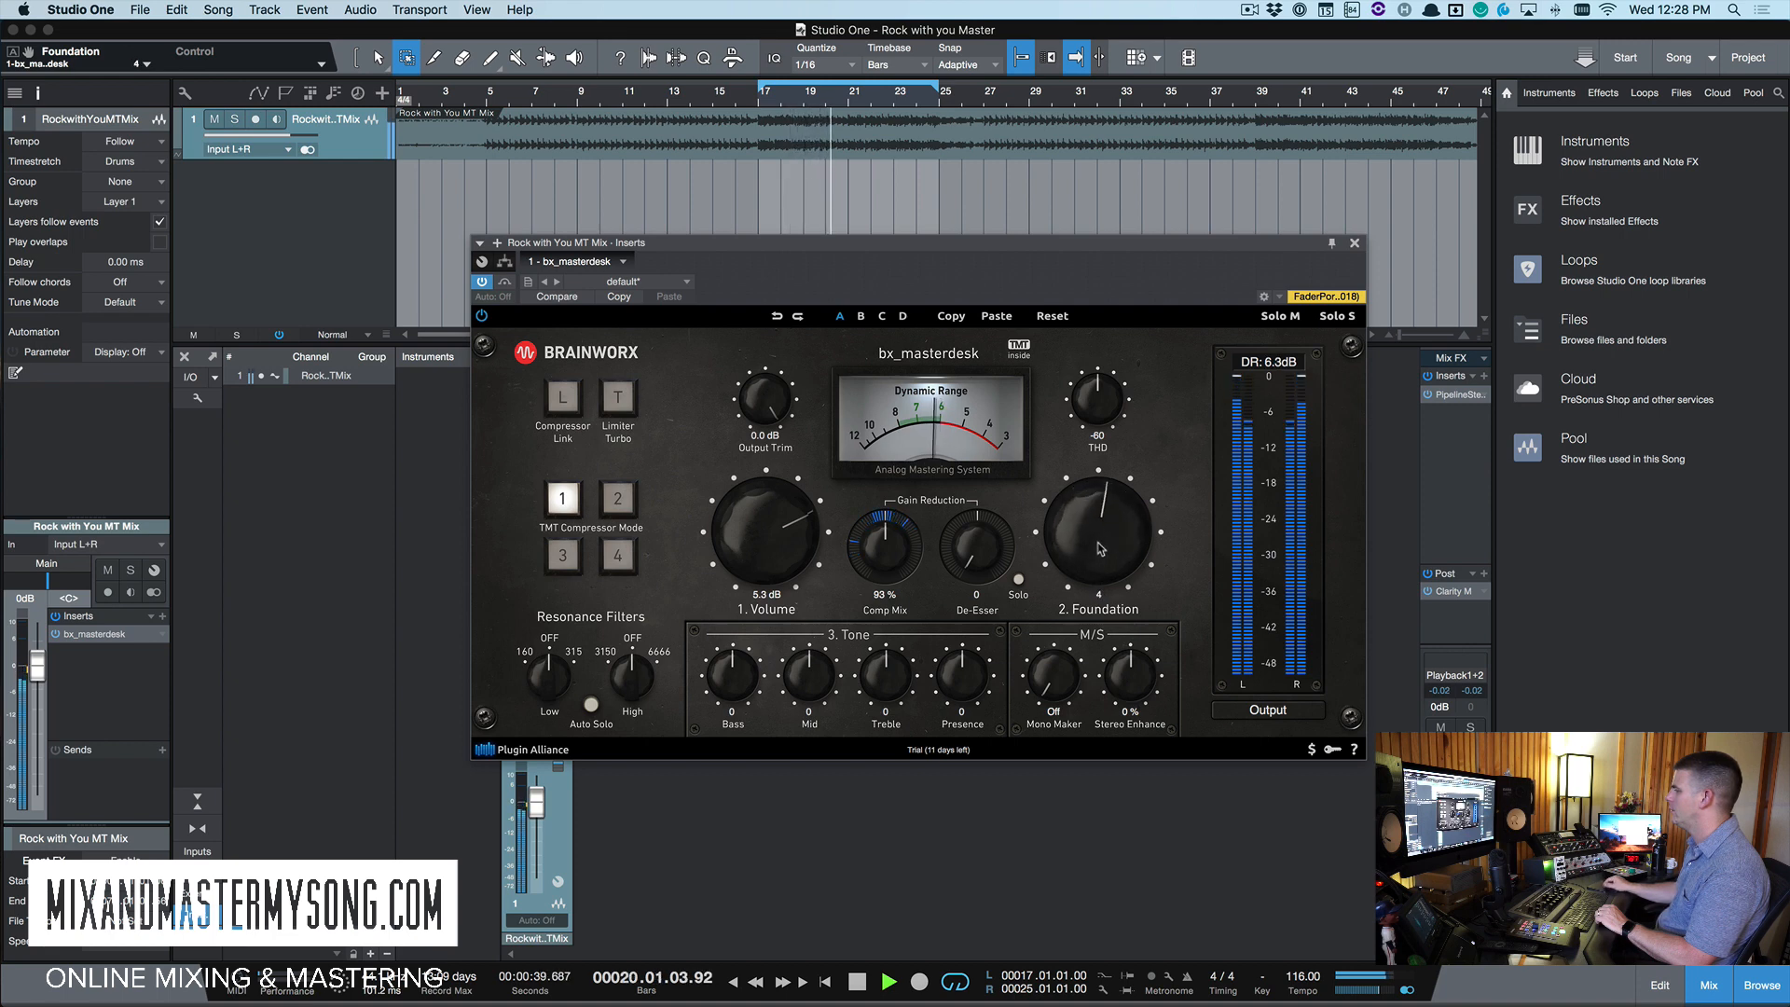
left_click(504, 282)
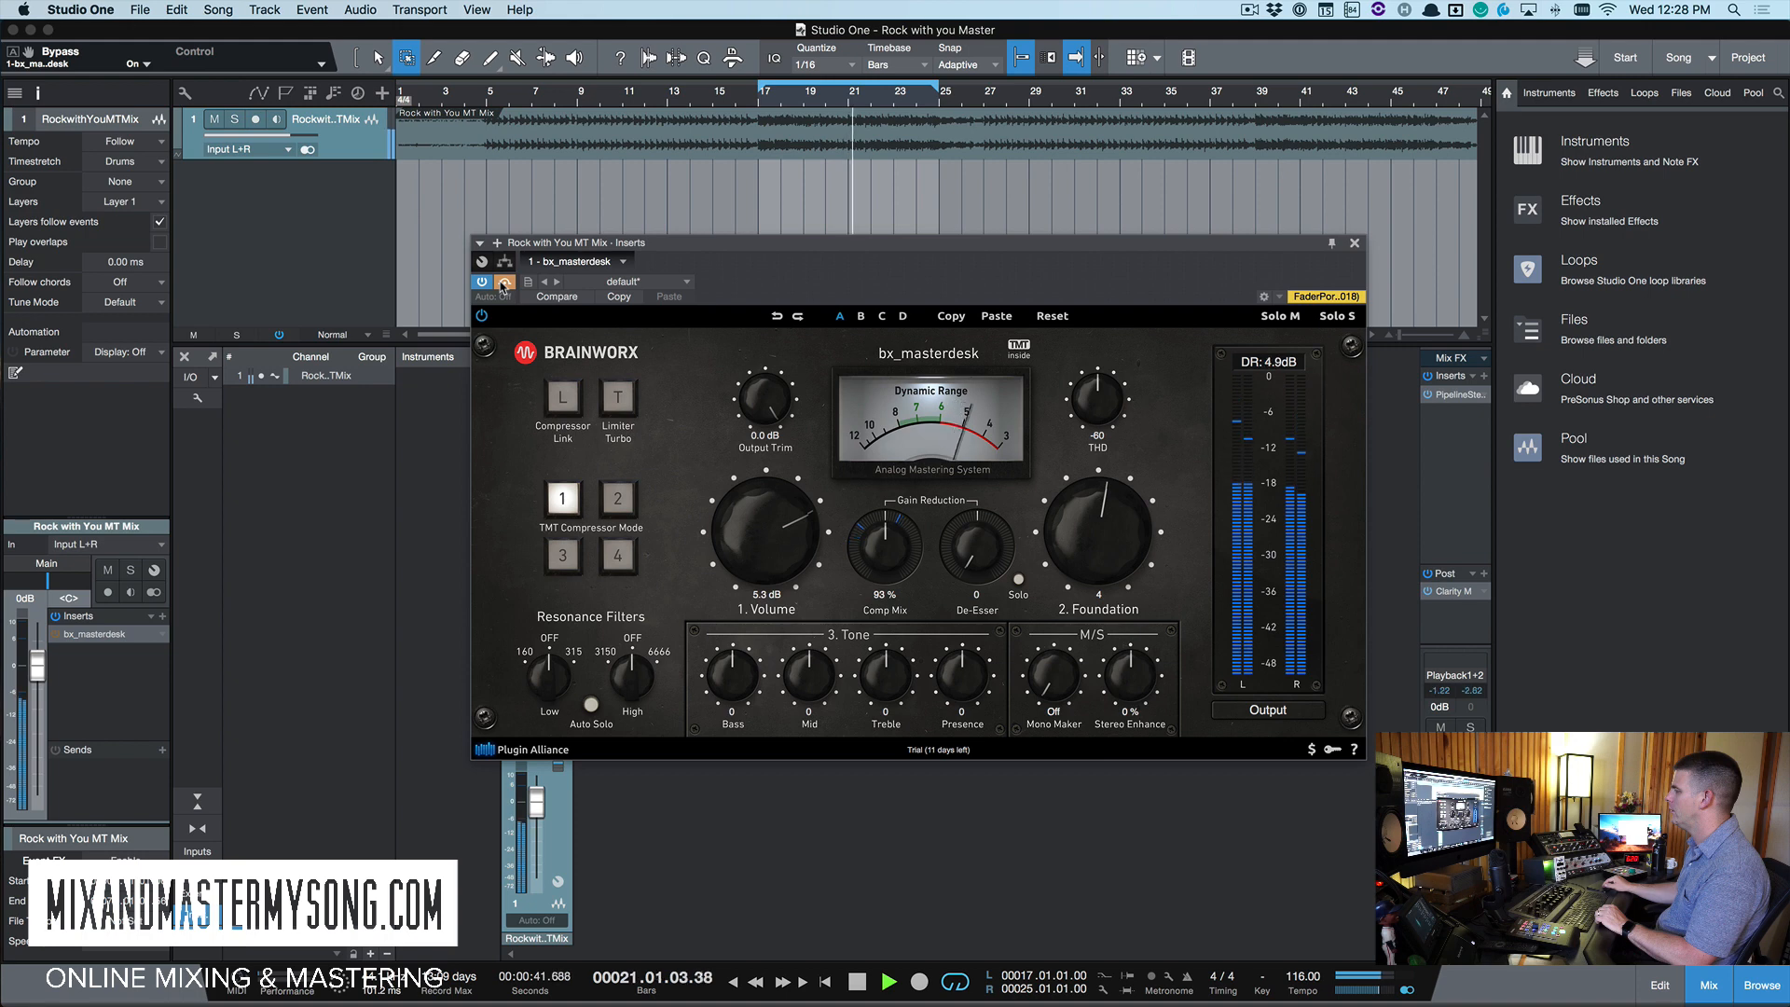
left_click(504, 282)
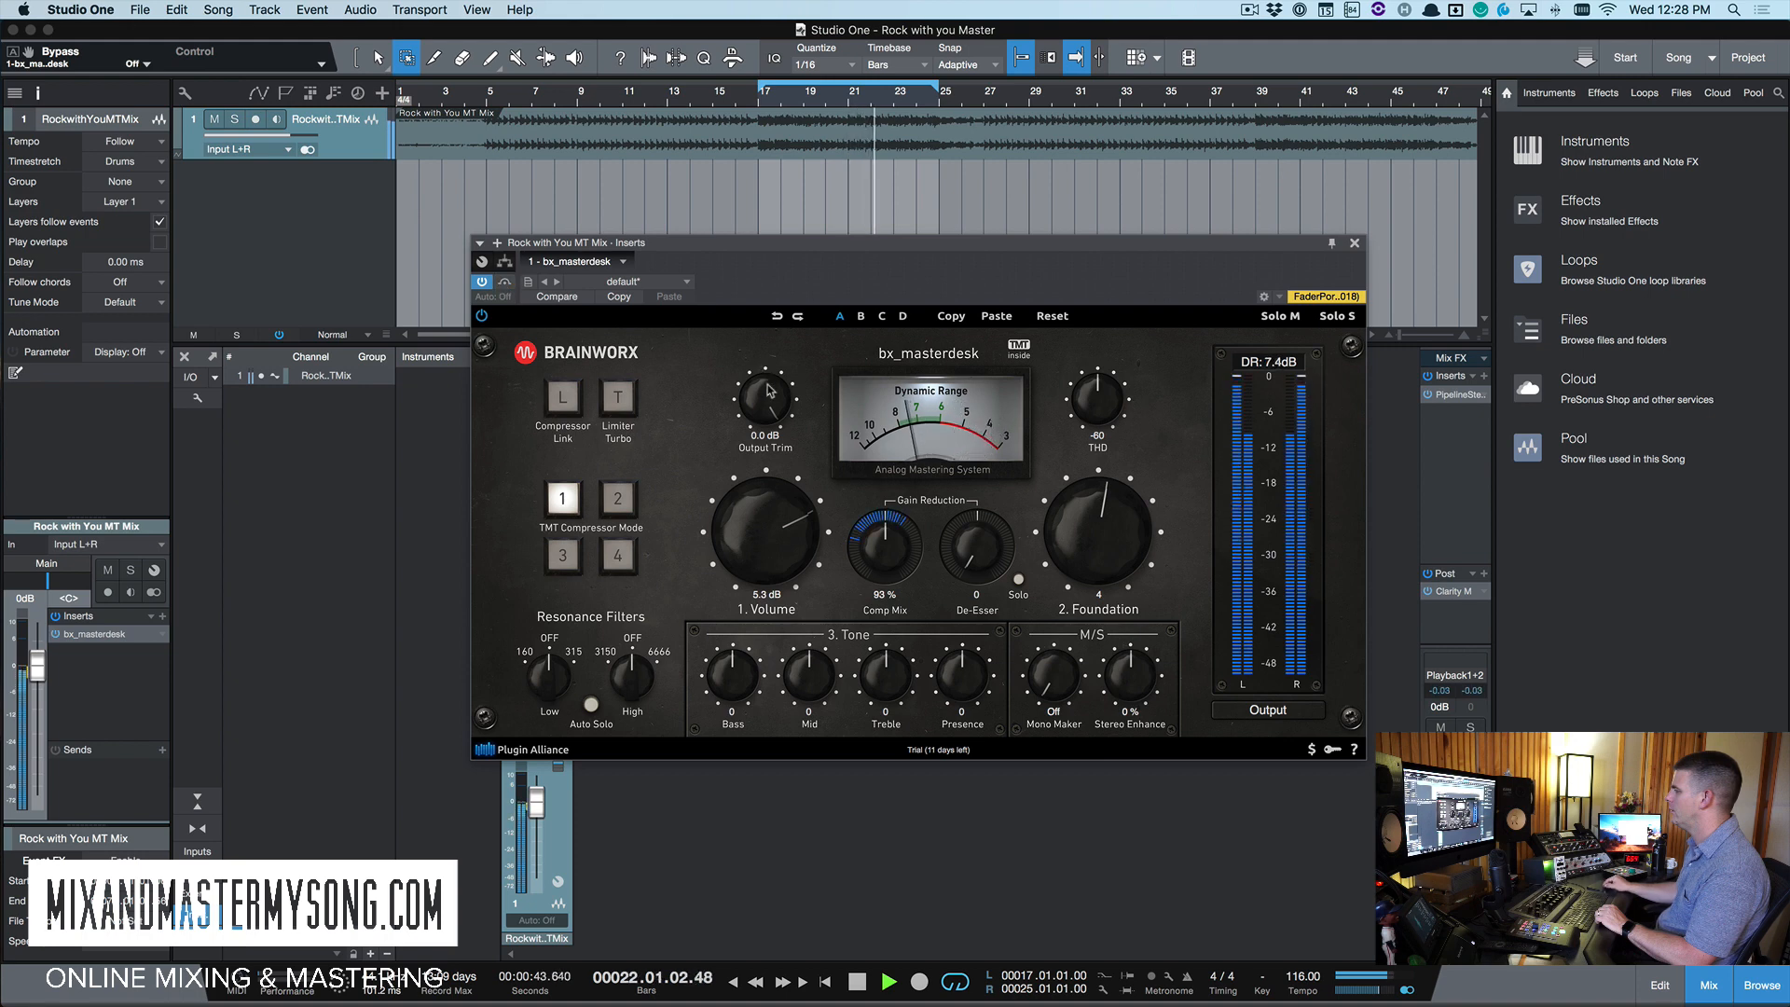
Lower the Output Trim to -3.4 dB, toggling the plugin's bypass to match the processed level with the original
left_click_drag(764, 401, 764, 420)
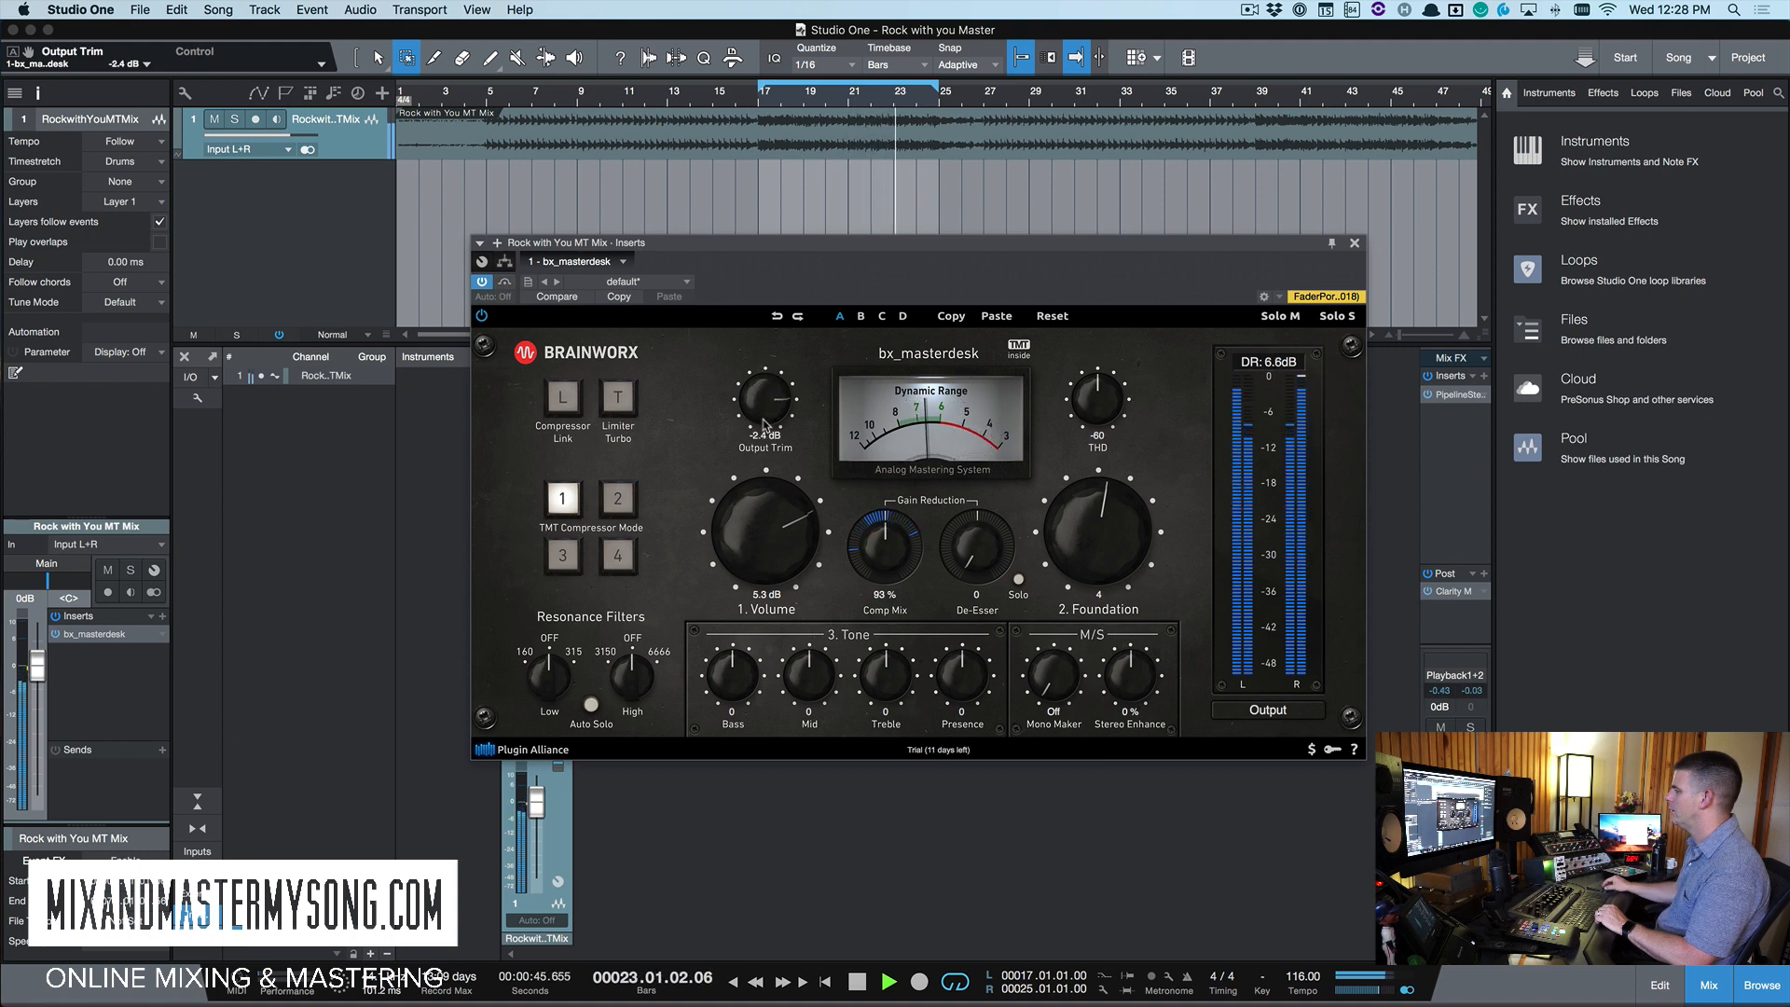
left_click(505, 281)
left_click(504, 282)
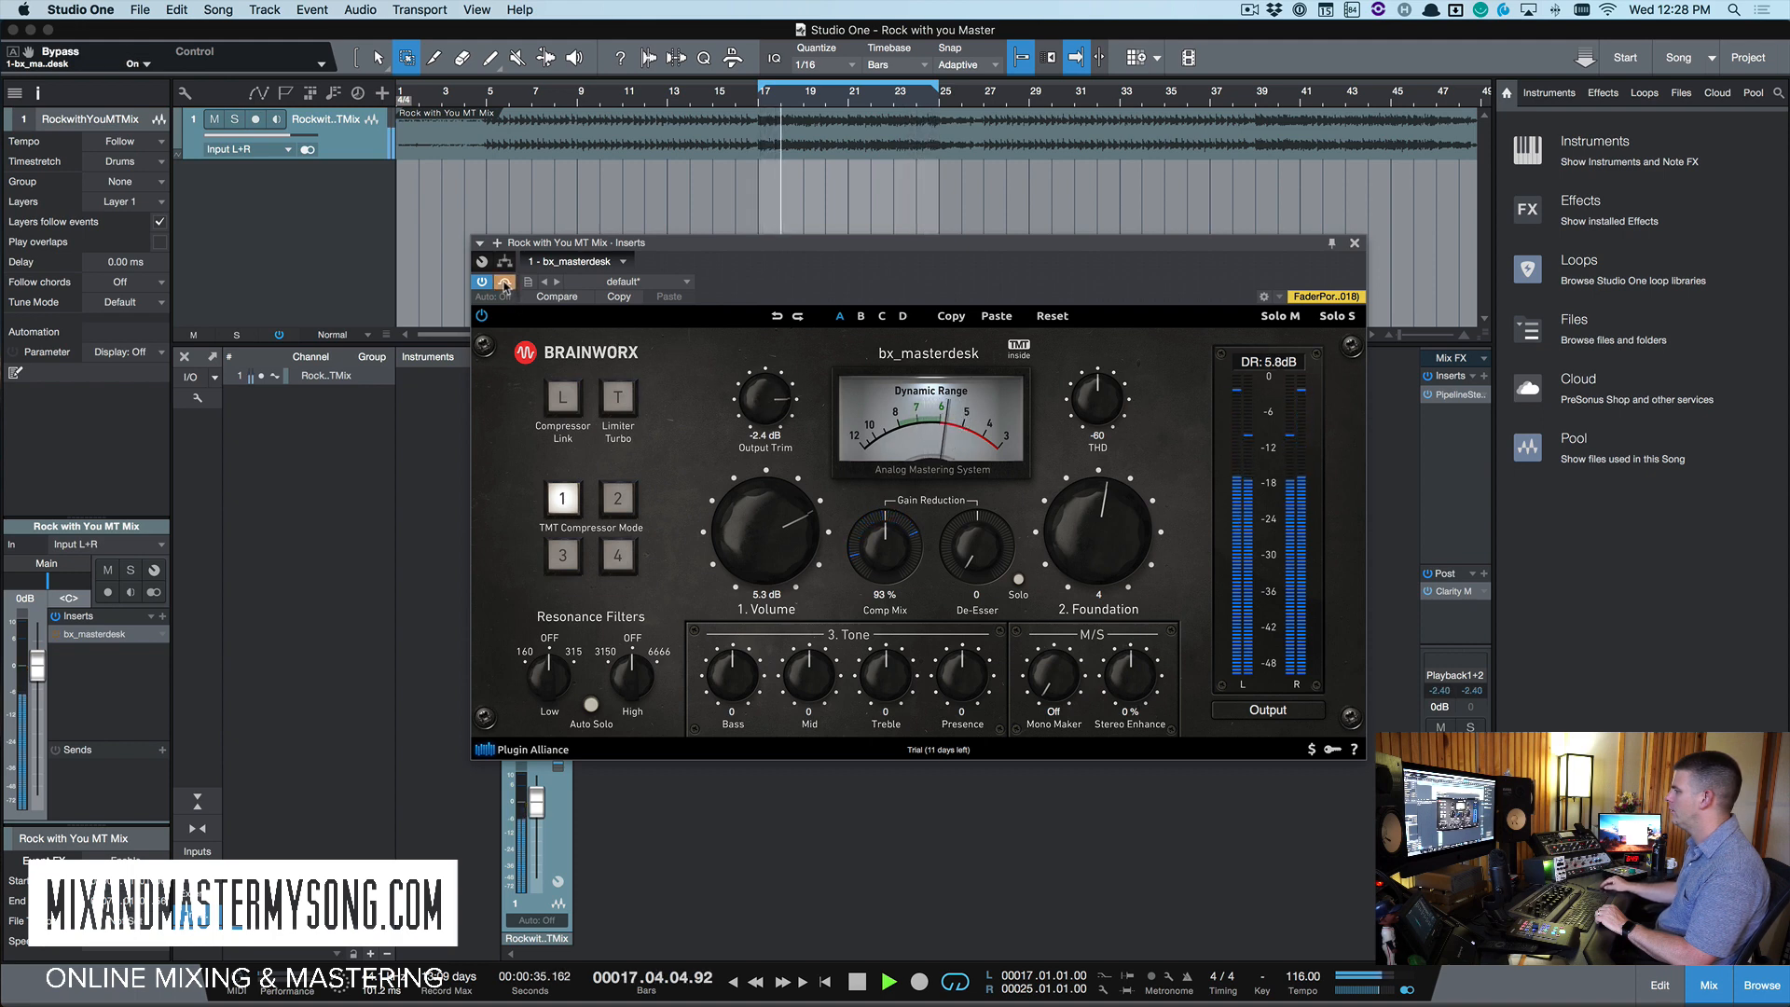
left_click_drag(758, 409, 758, 424)
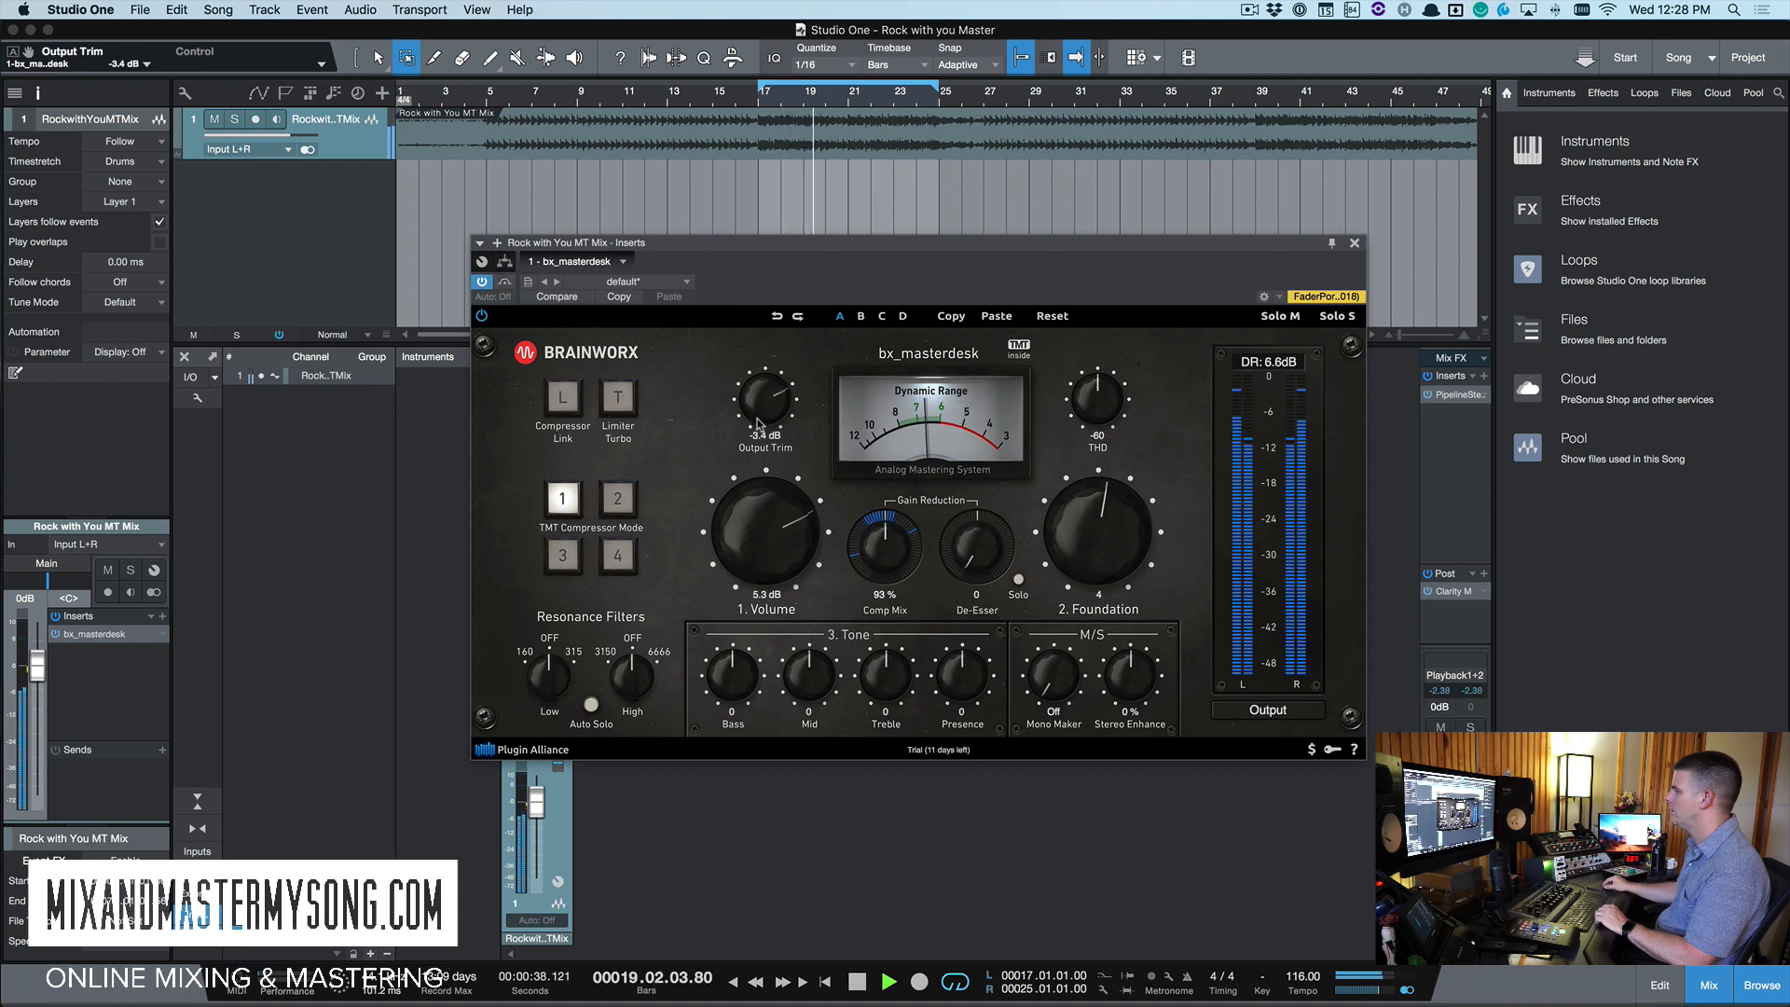
left_click(504, 281)
left_click(504, 281)
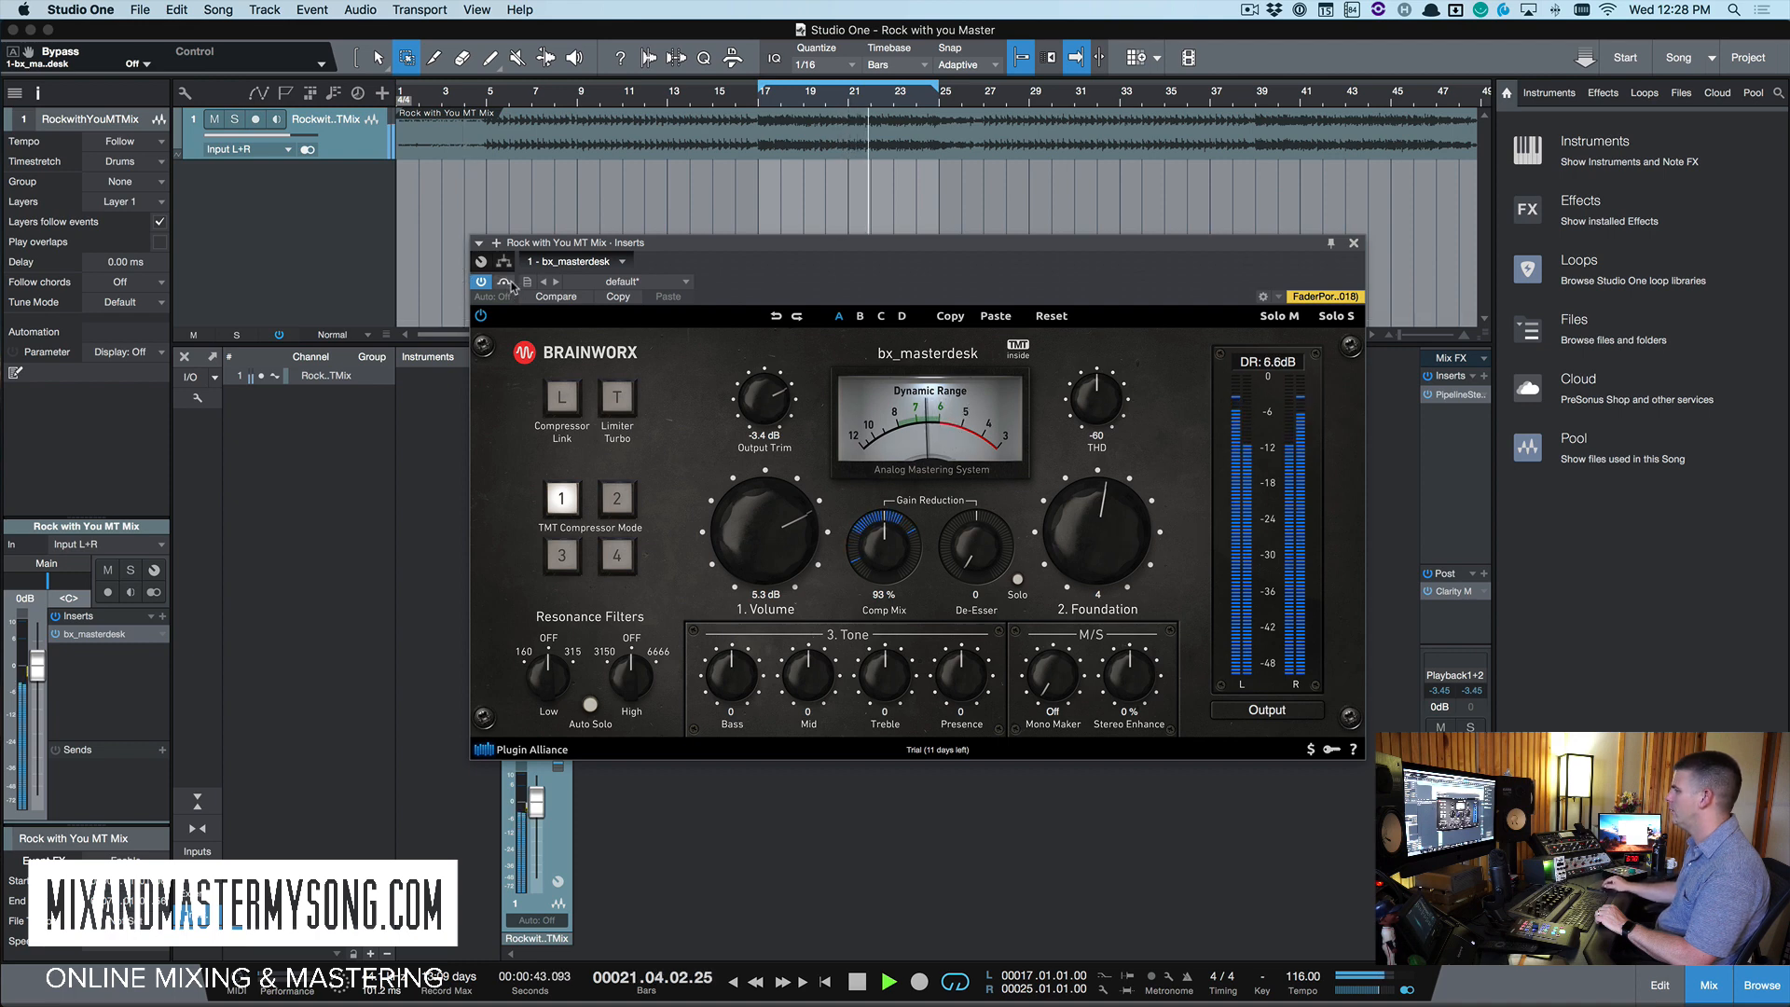
Lower the Output Trim to -4.6 dB while comparing the bypassed and processed loop, and raise Foundation to 5
key("space")
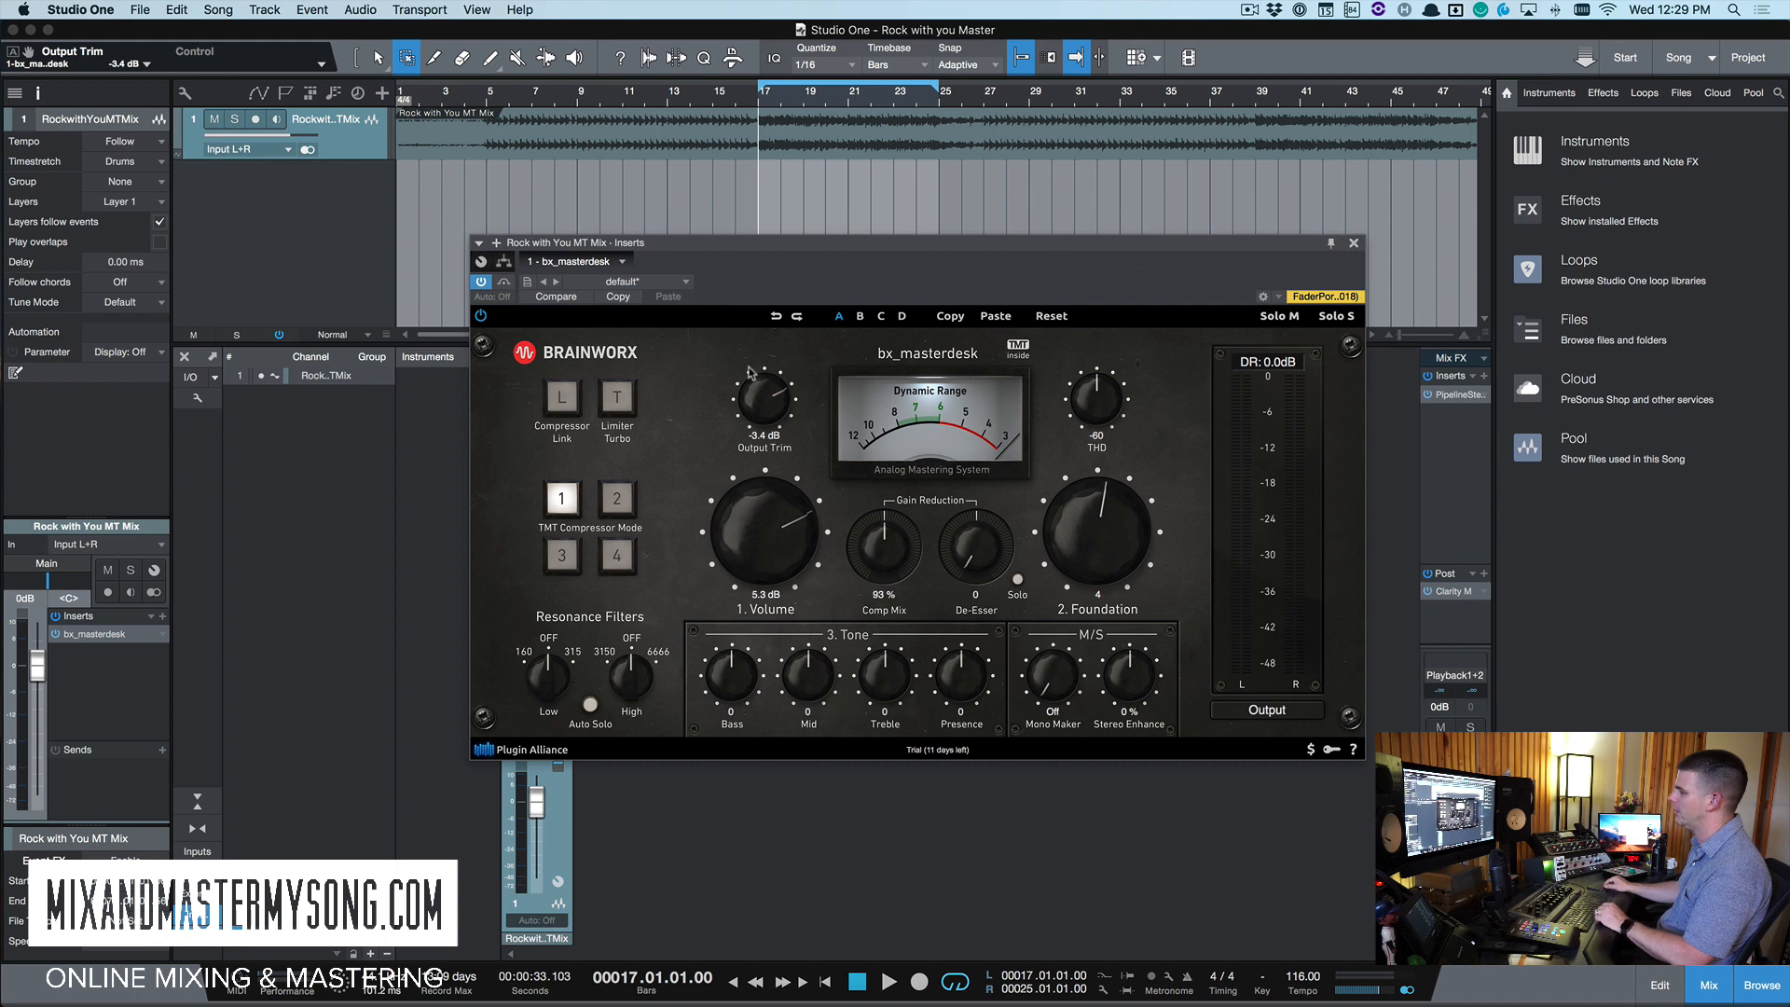
key("space")
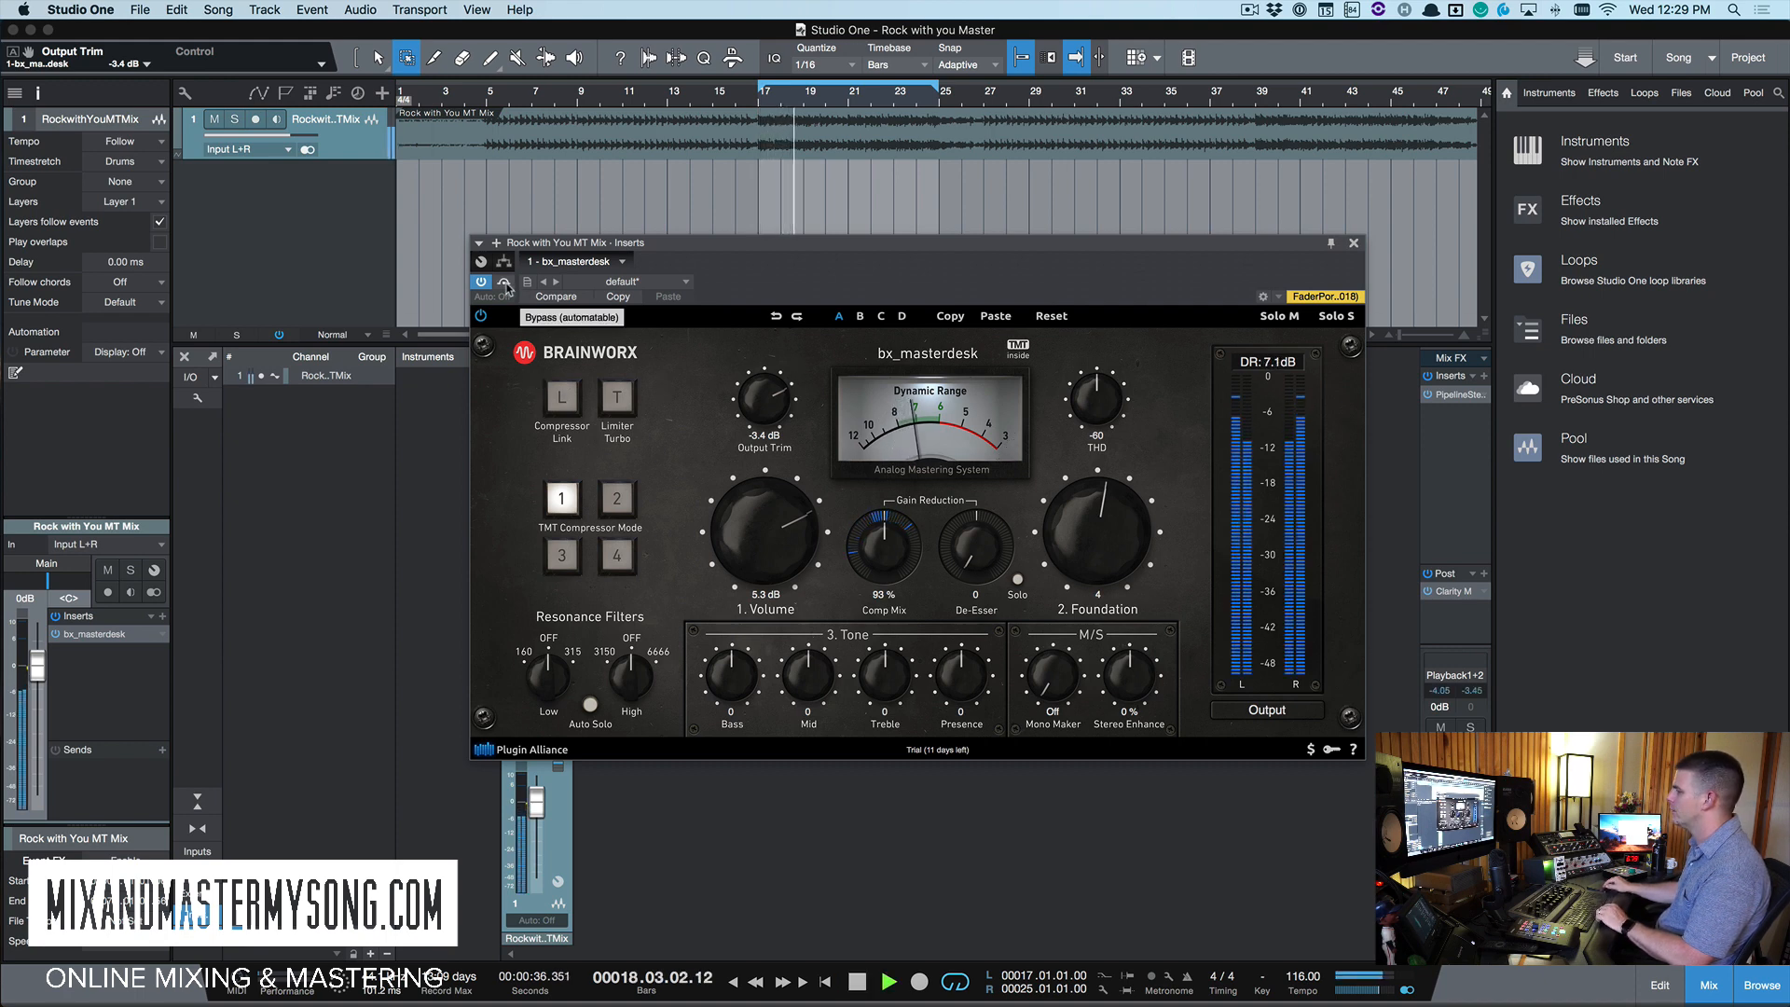
left_click(505, 282)
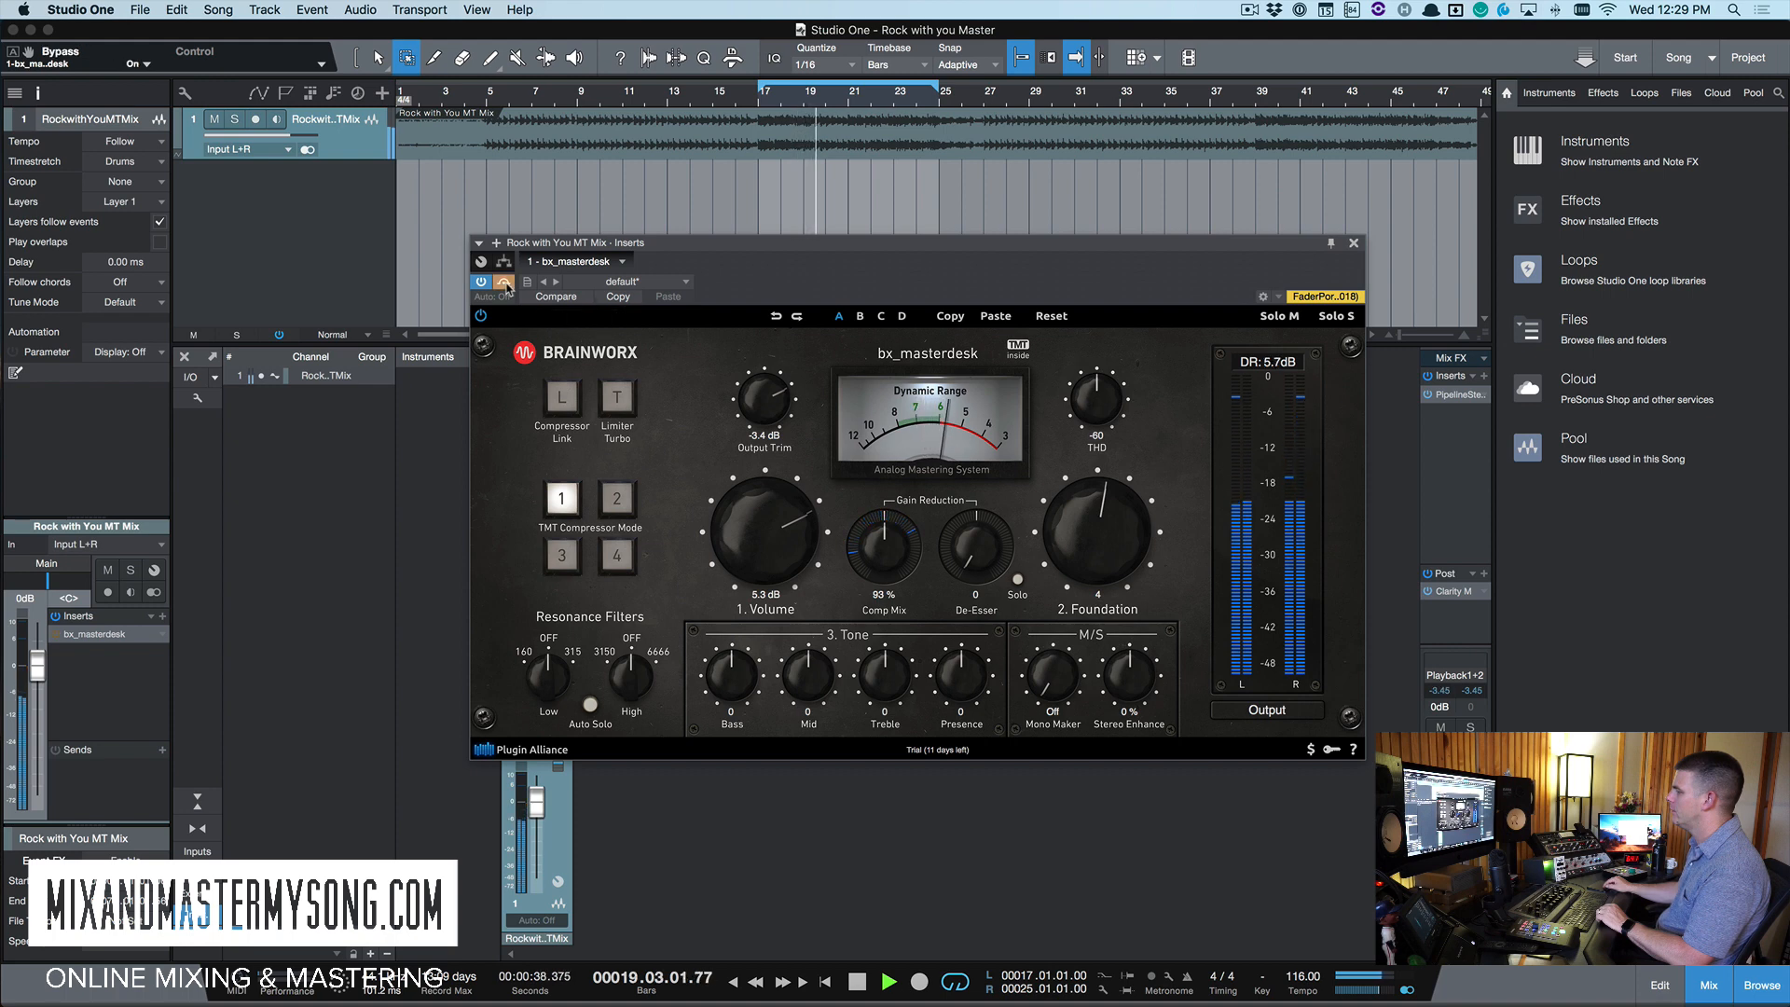
left_click(505, 283)
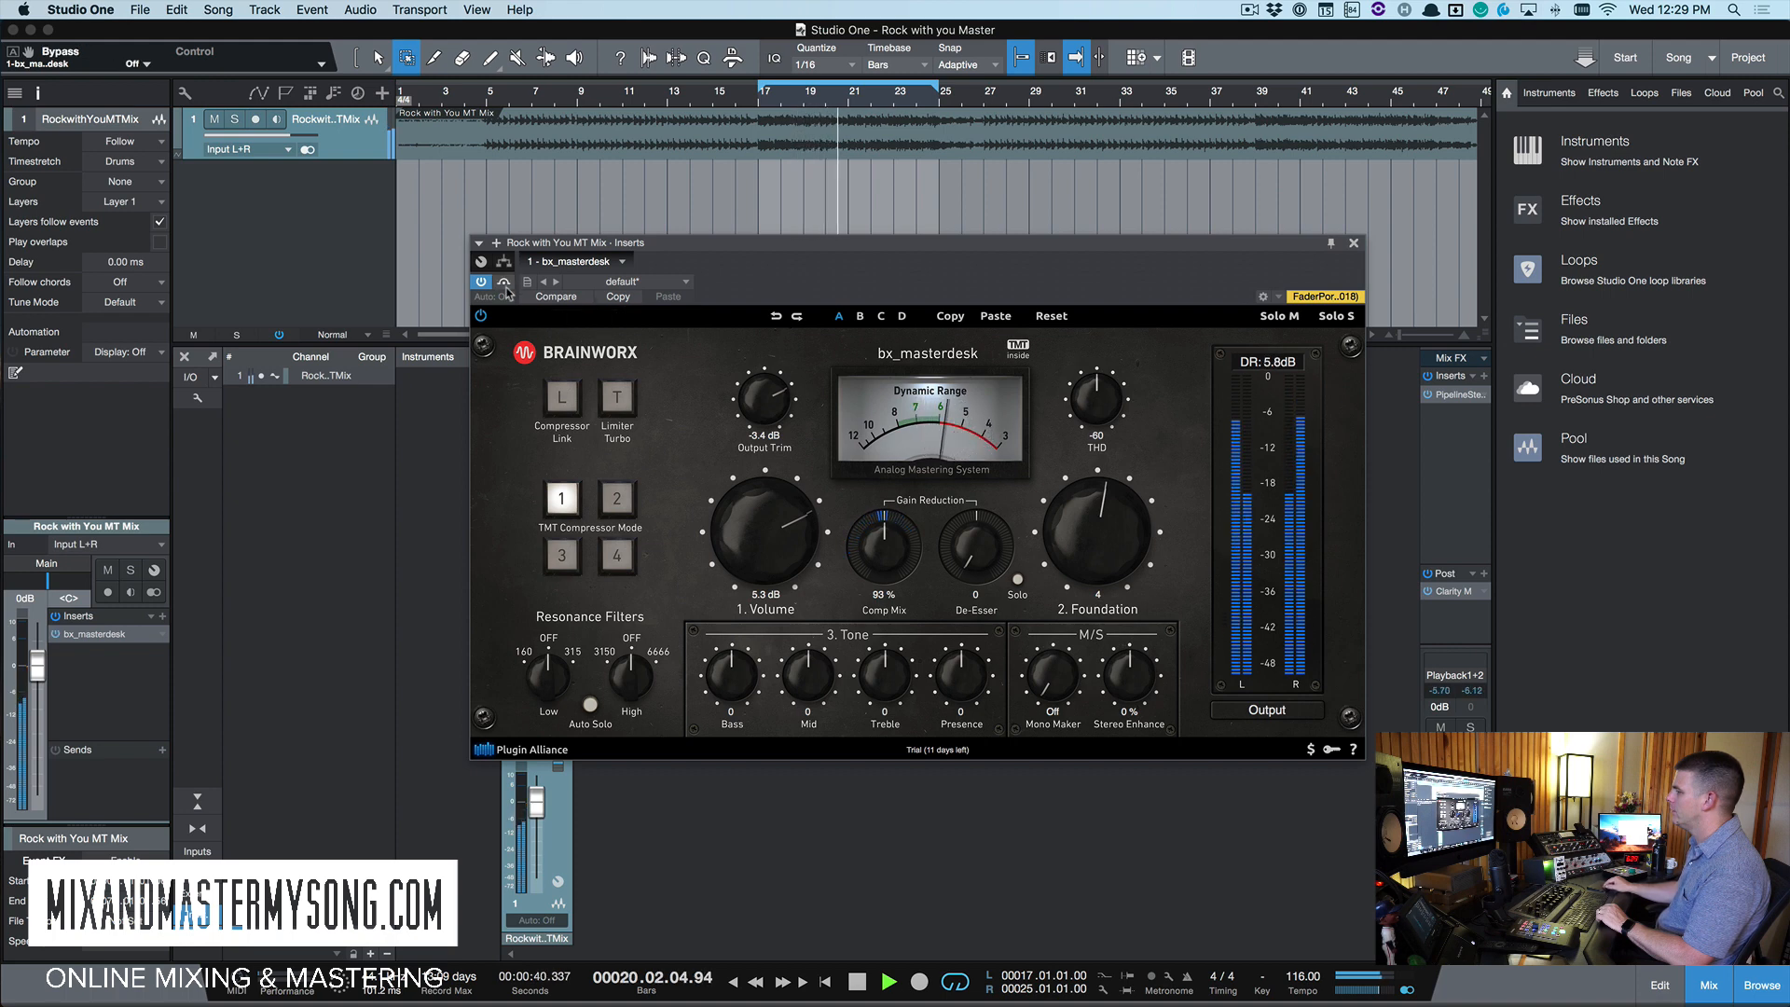
left_click_drag(755, 405, 755, 434)
left_click(505, 282)
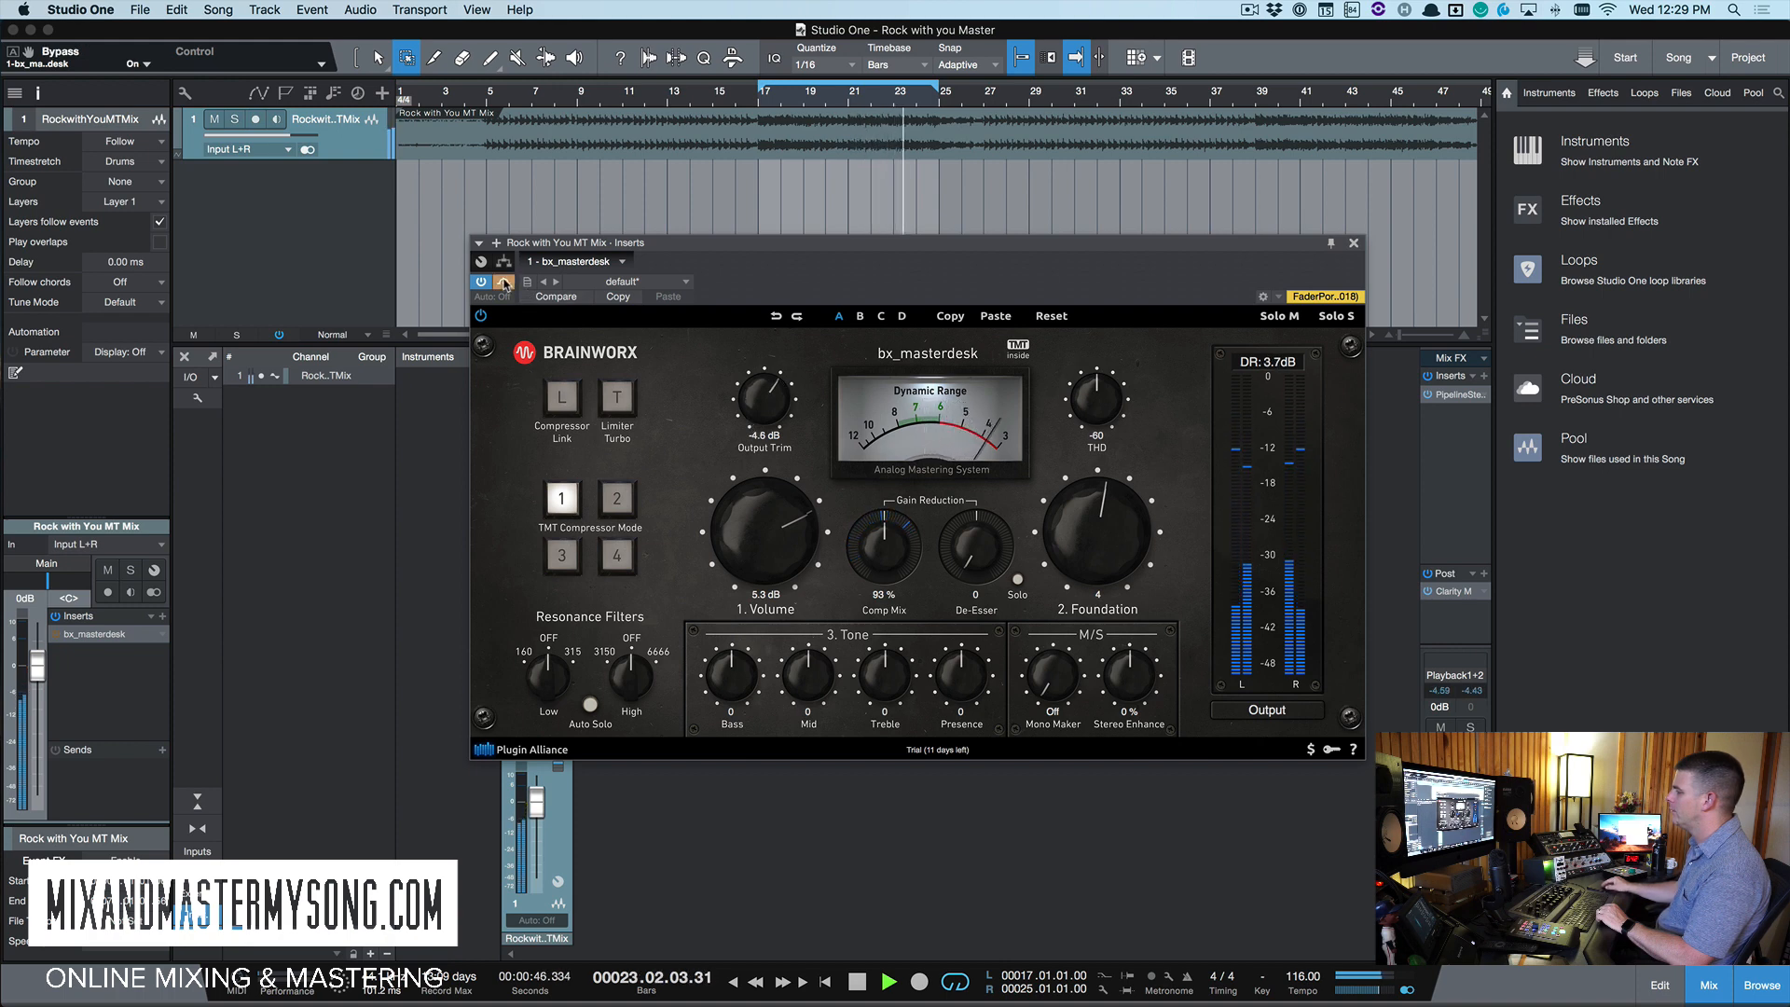
left_click(504, 282)
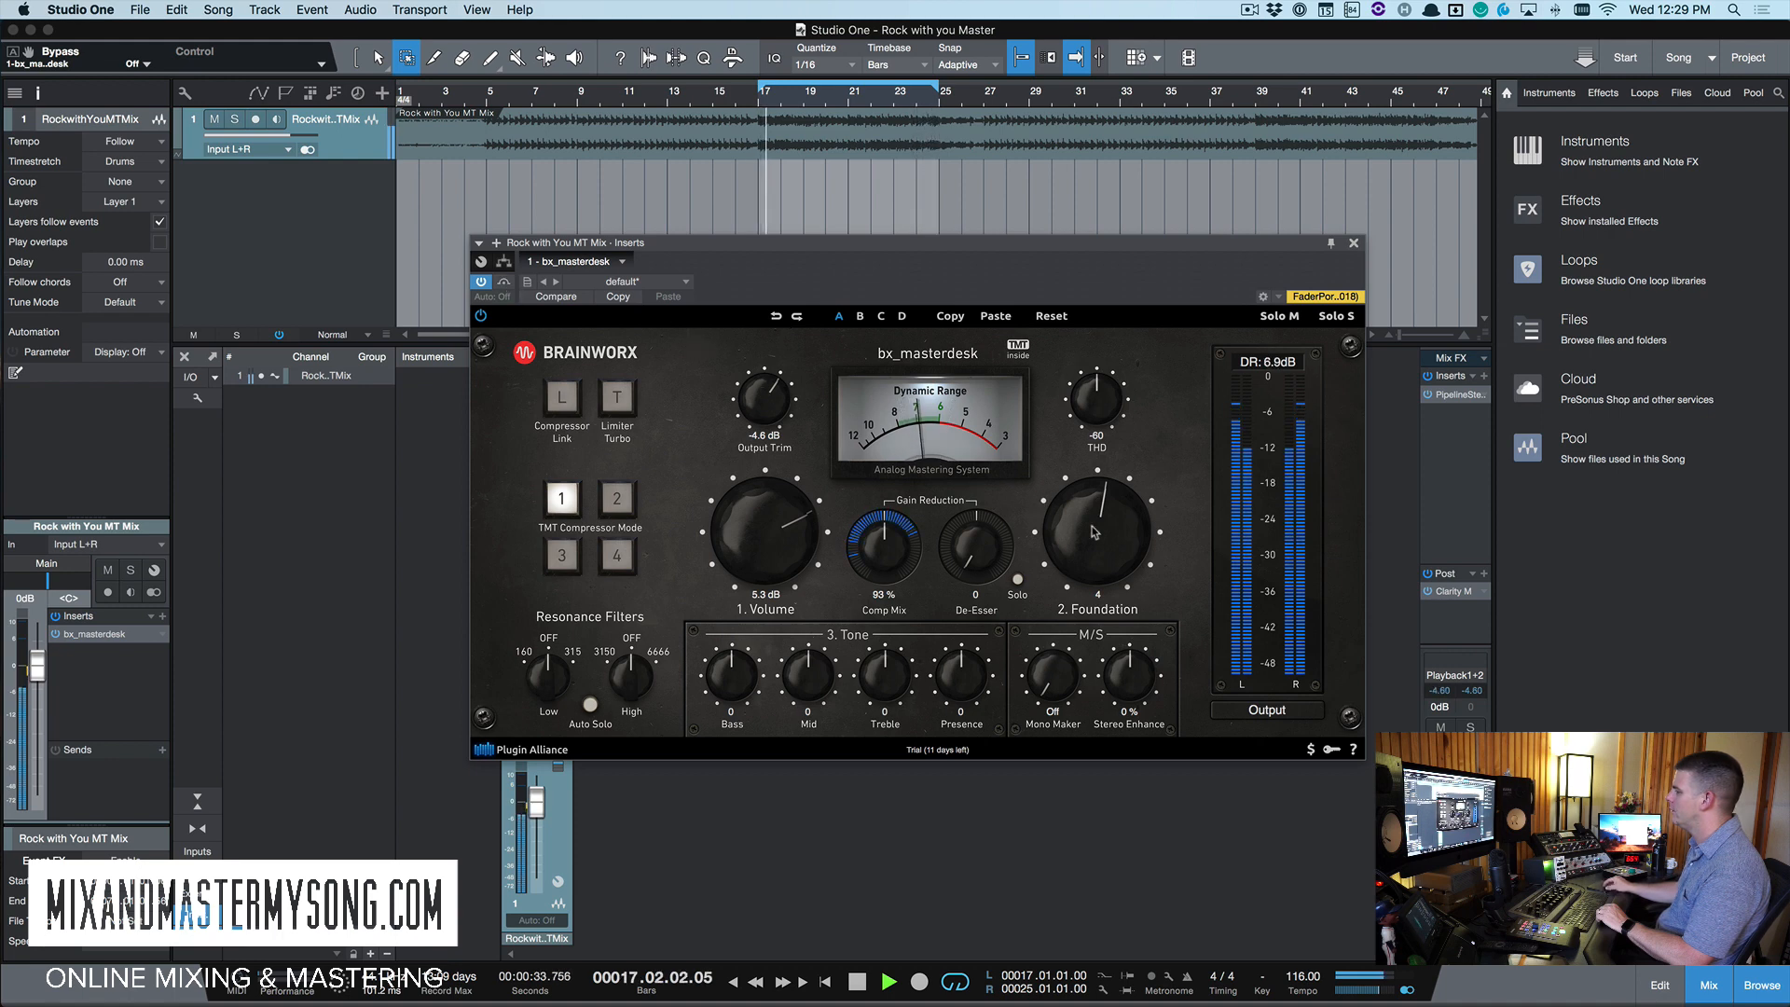
mouse_move(1095, 532)
left_mouse_down()
mouse_move(1100, 511)
mouse_move(1097, 553)
mouse_move(1099, 534)
left_mouse_up()
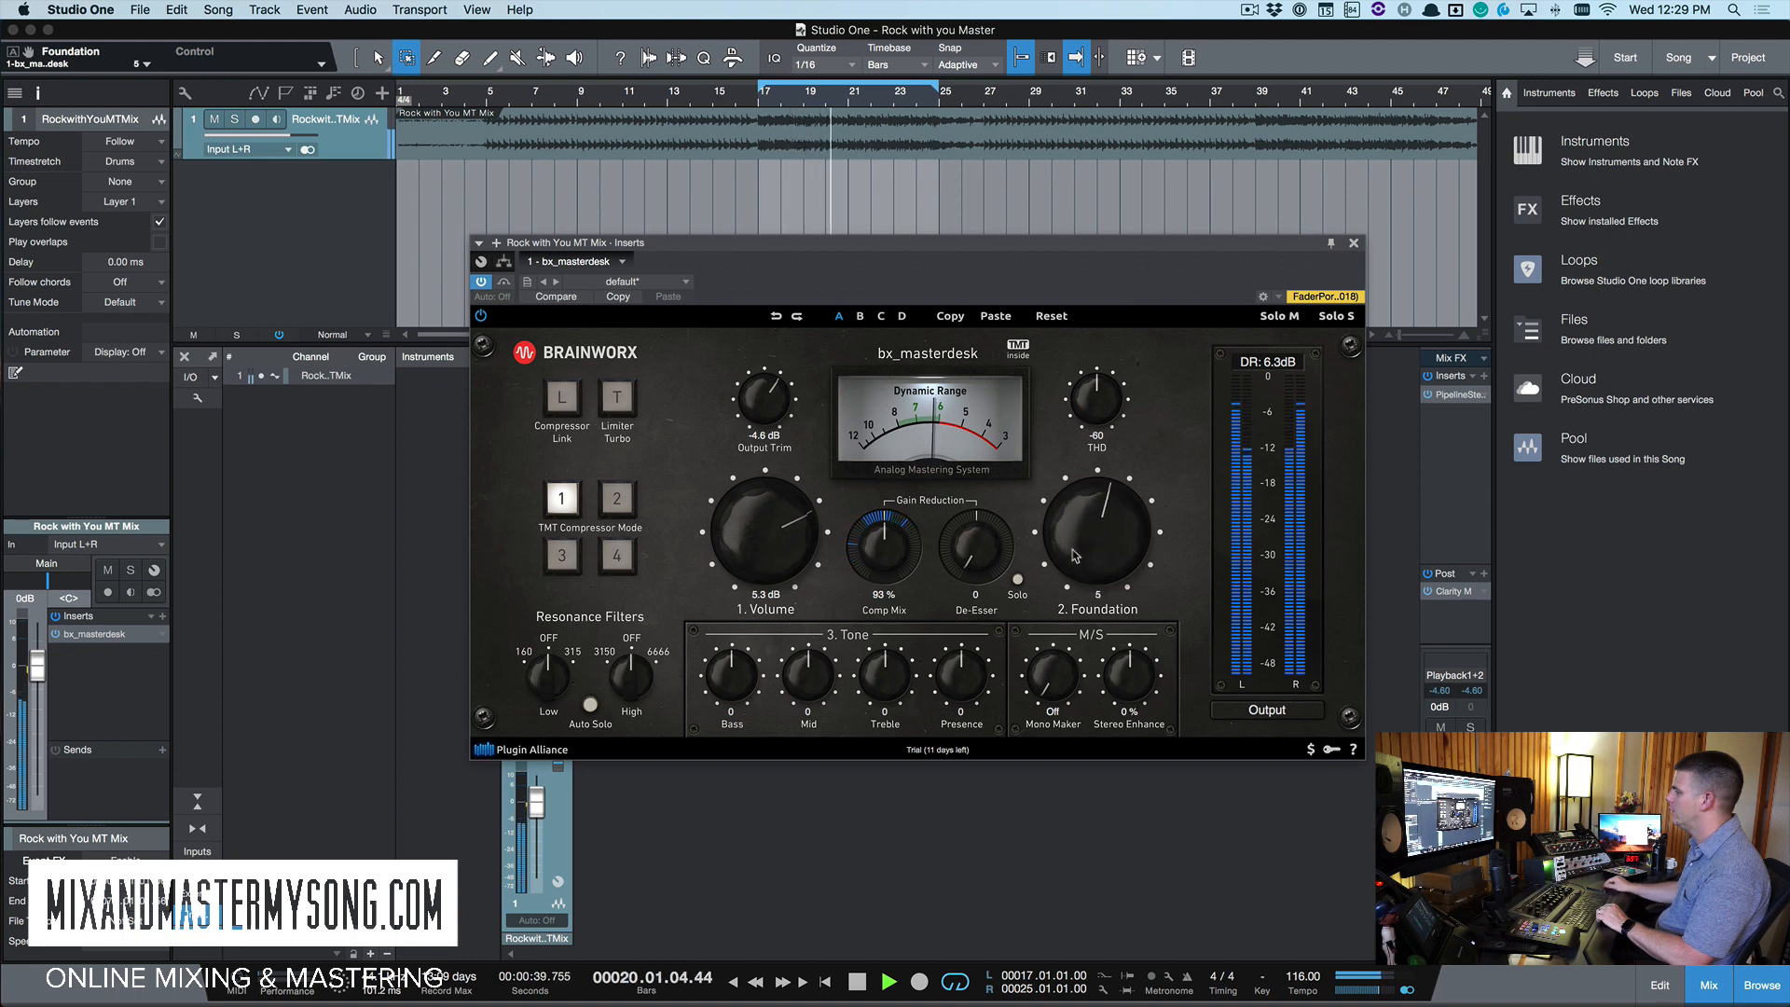
key("space")
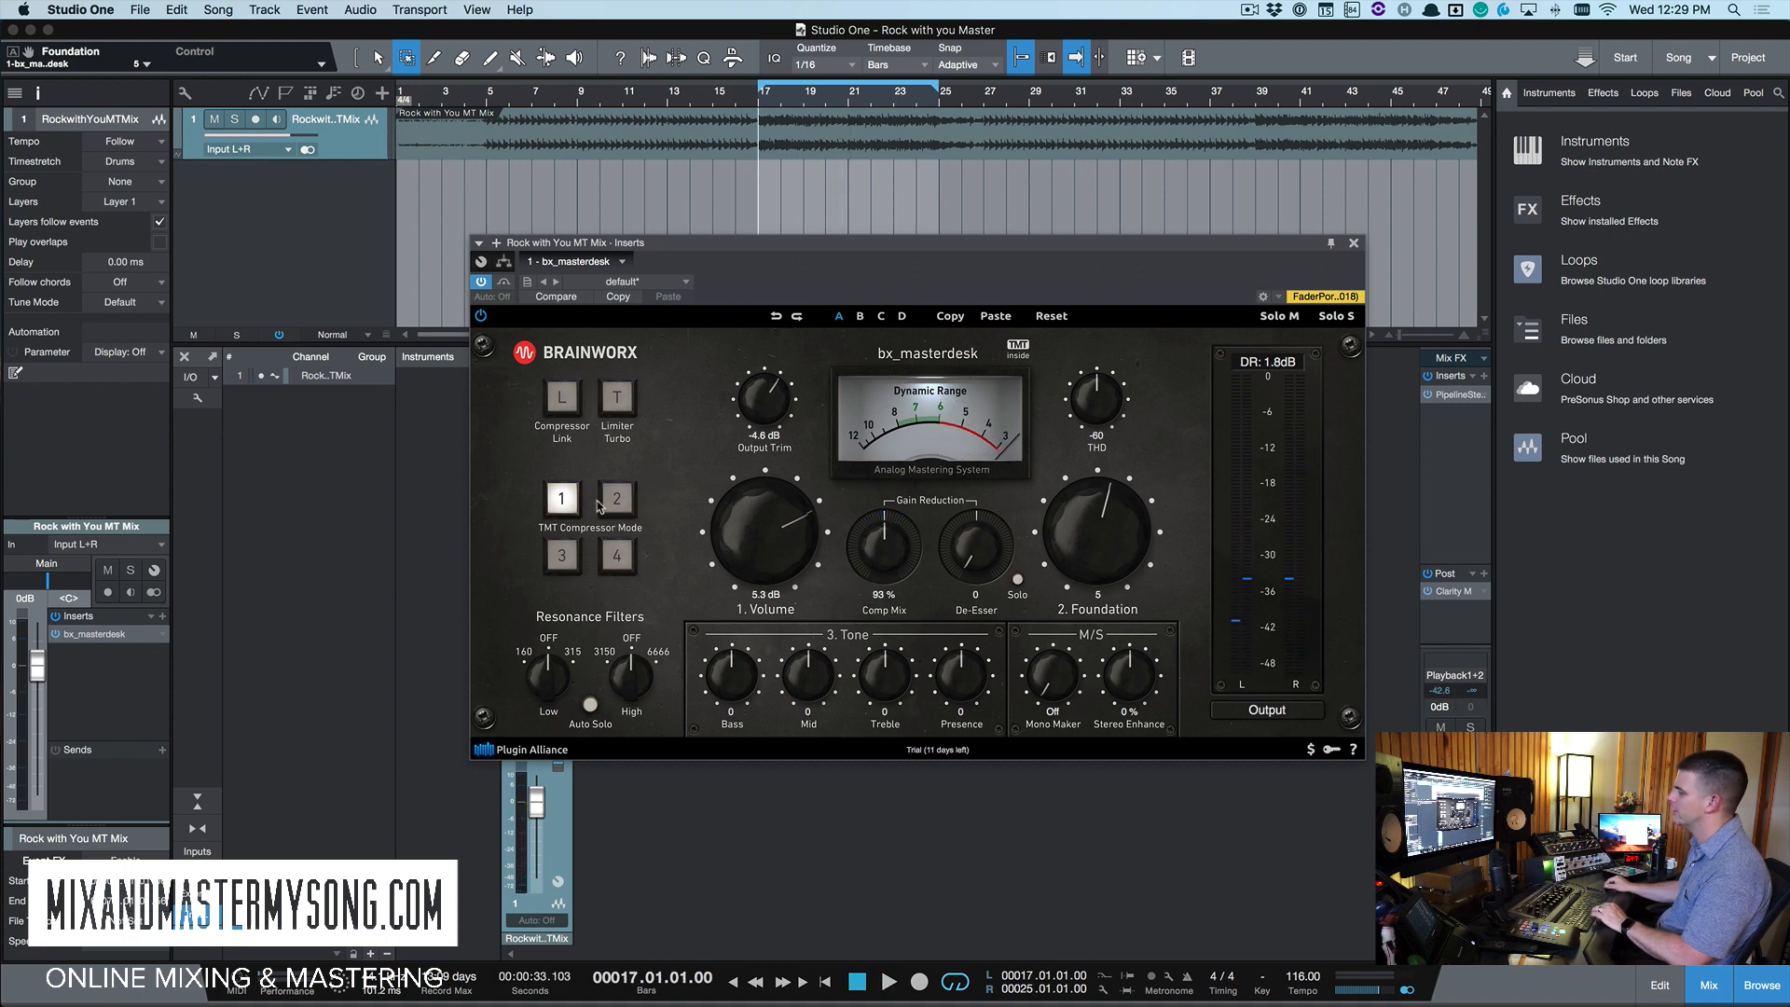
Play the loop and audition TMT Compressor Modes 2, 3 and 4 against mode 1
key("space")
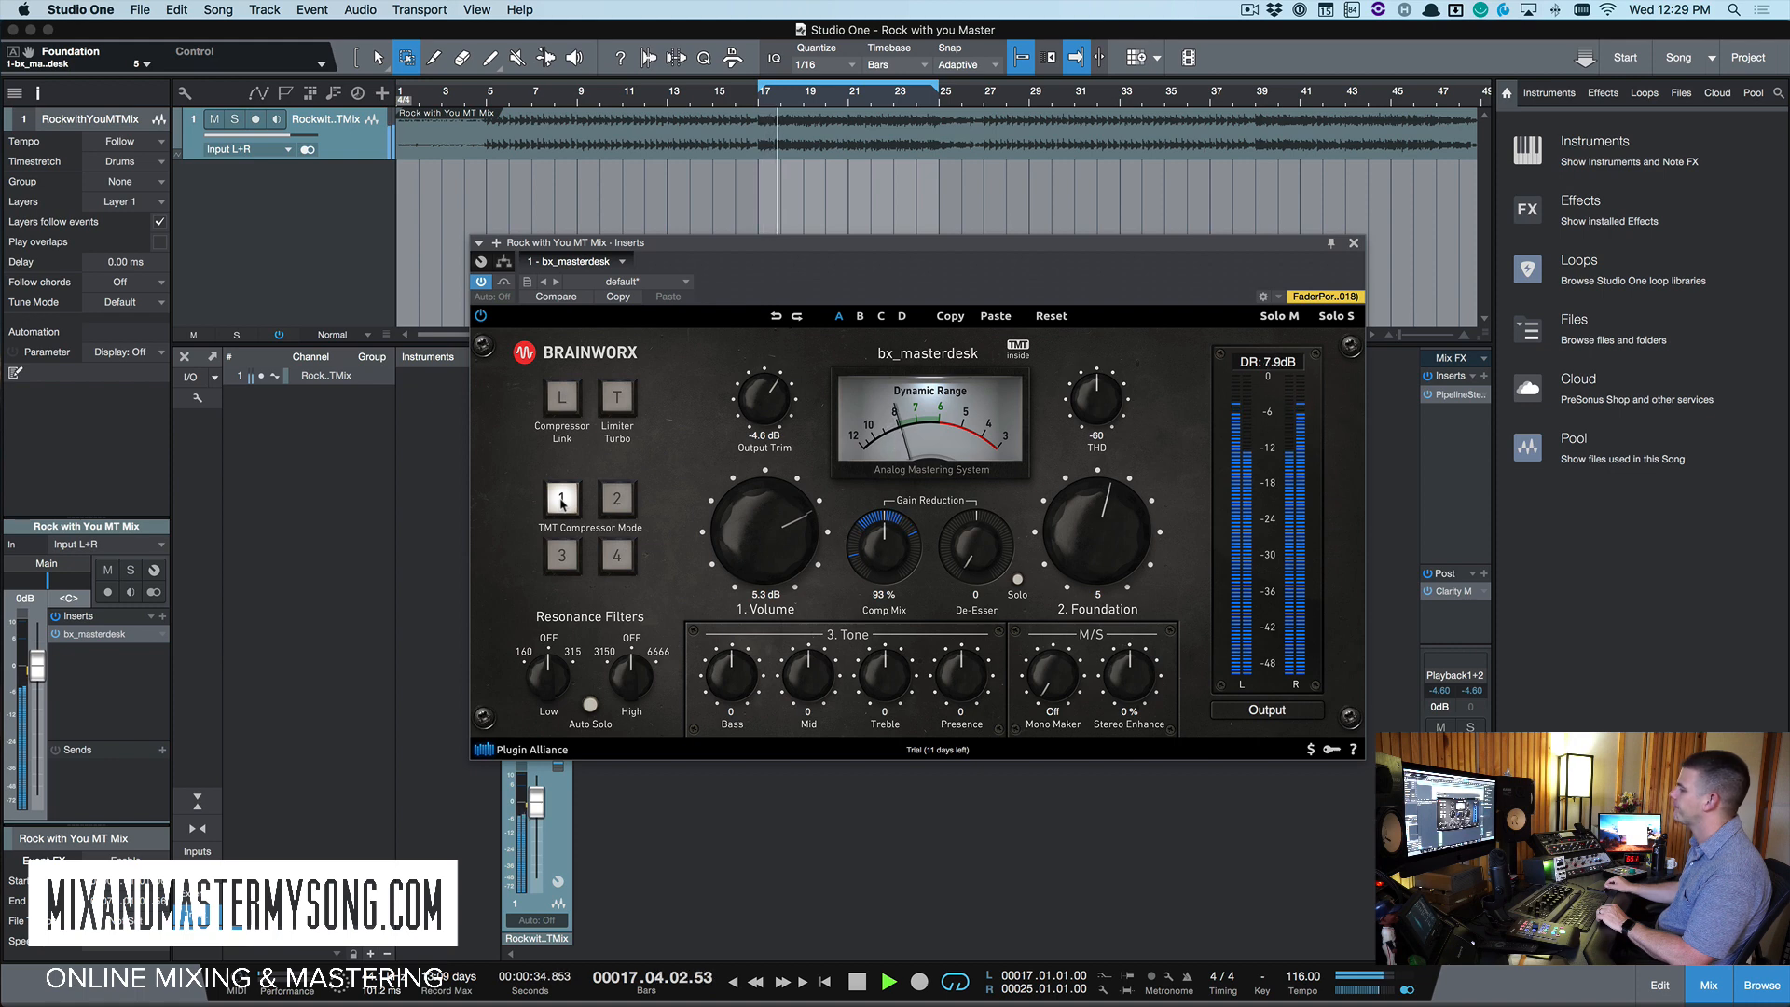
left_click(616, 508)
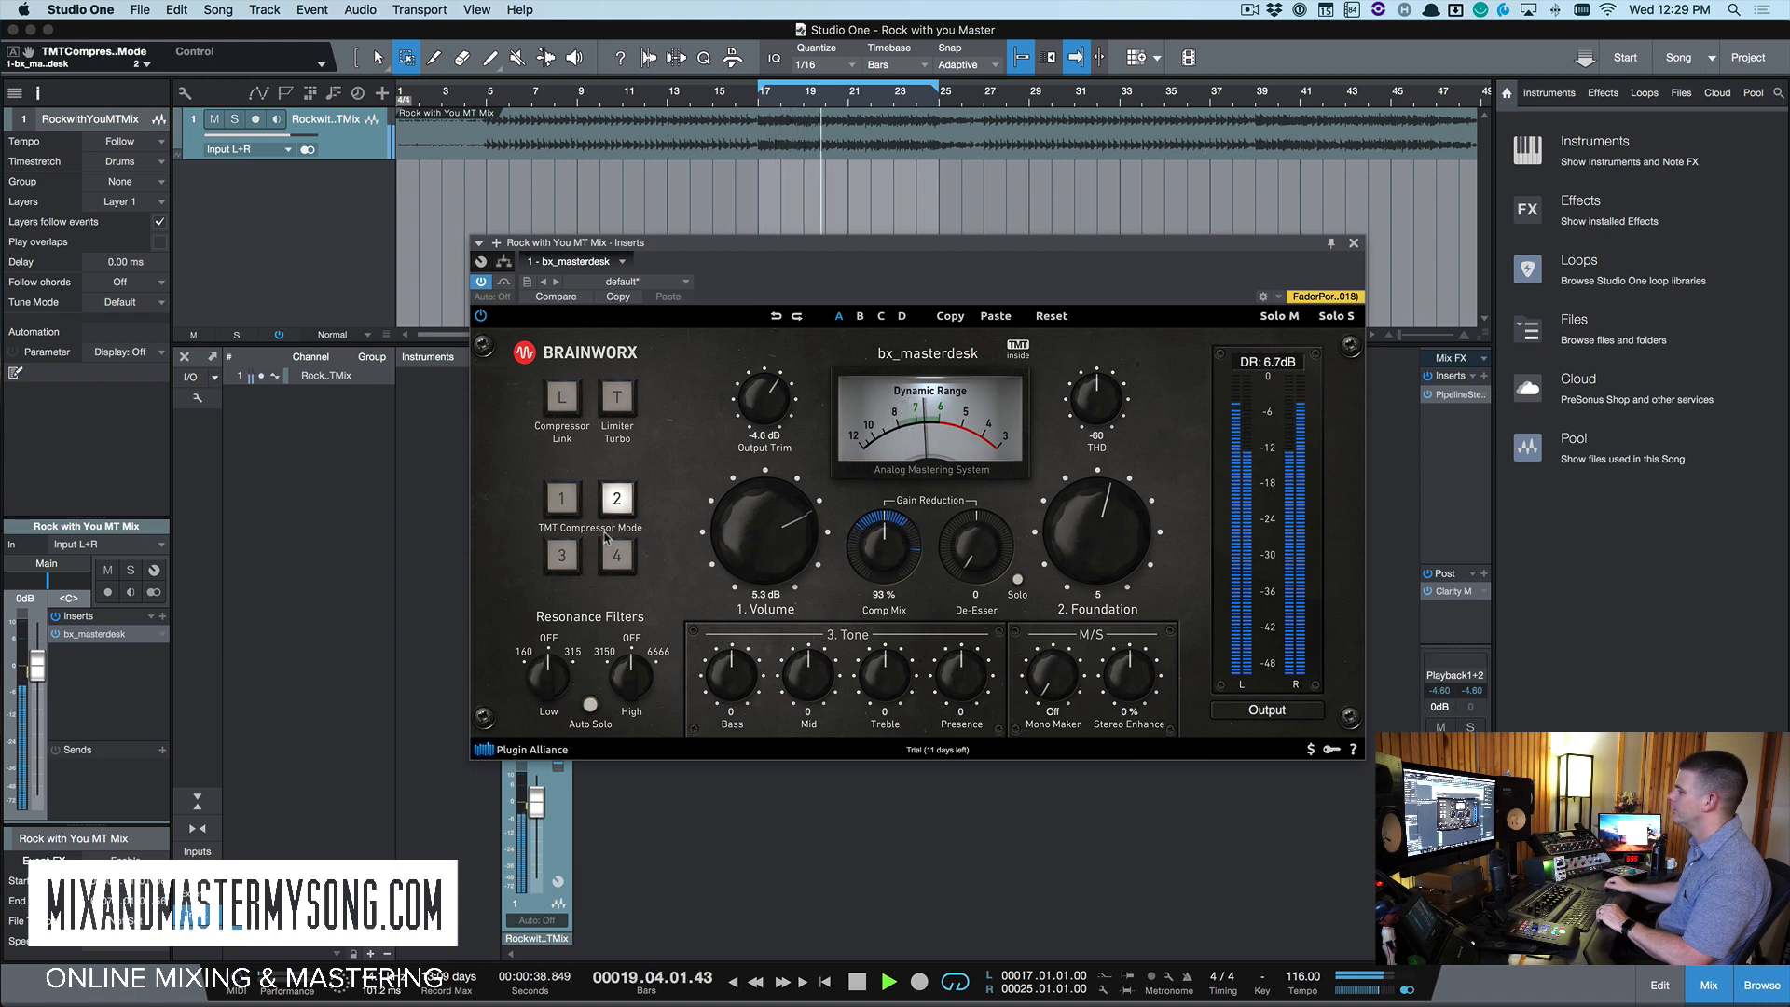
left_click(561, 556)
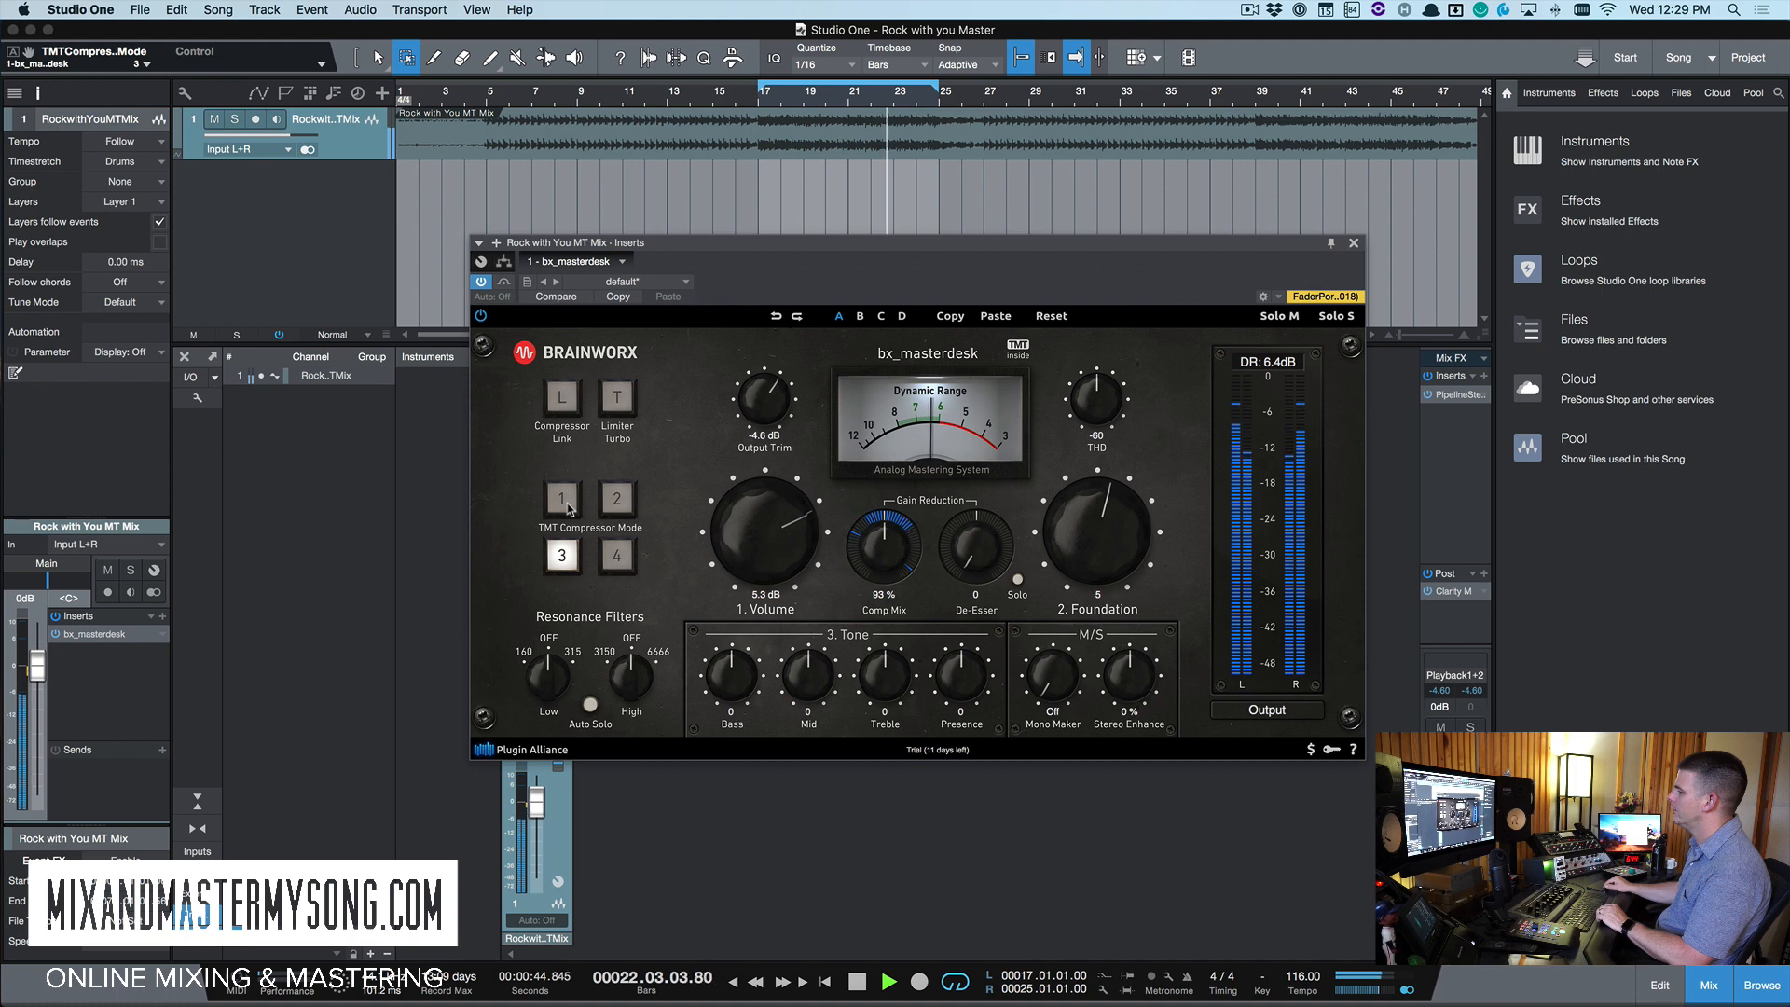
left_click(564, 502)
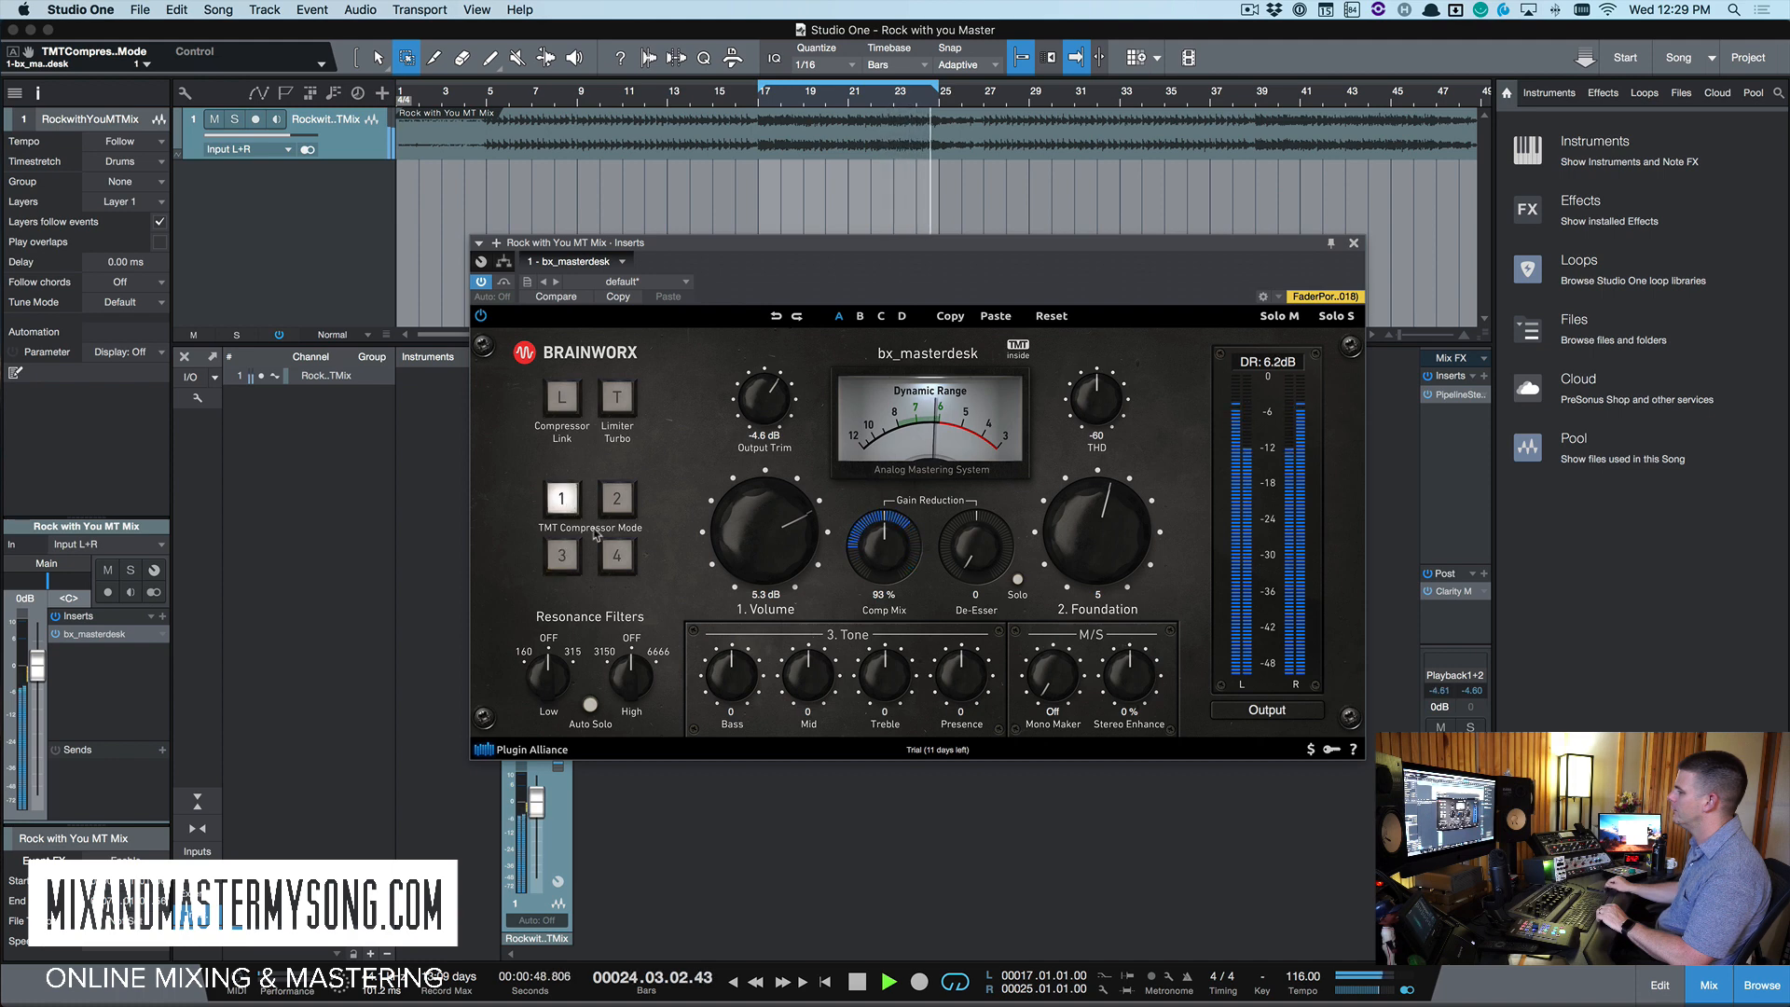
left_click(618, 556)
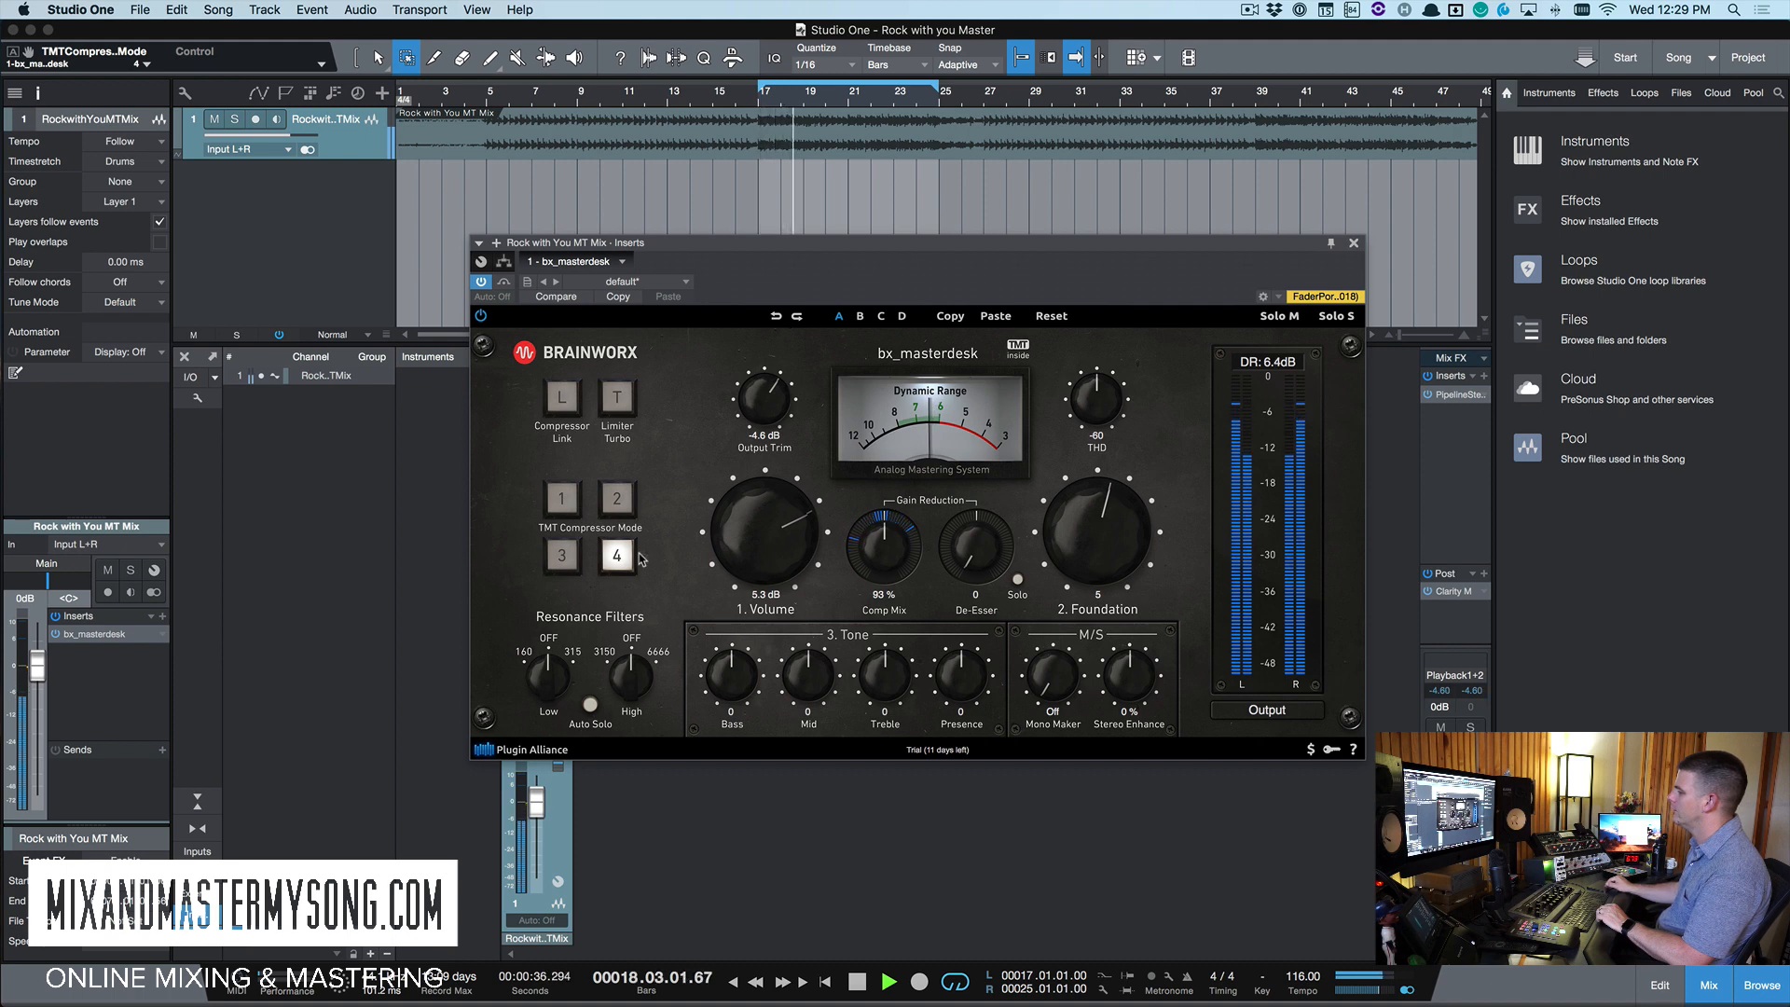
left_click(563, 505)
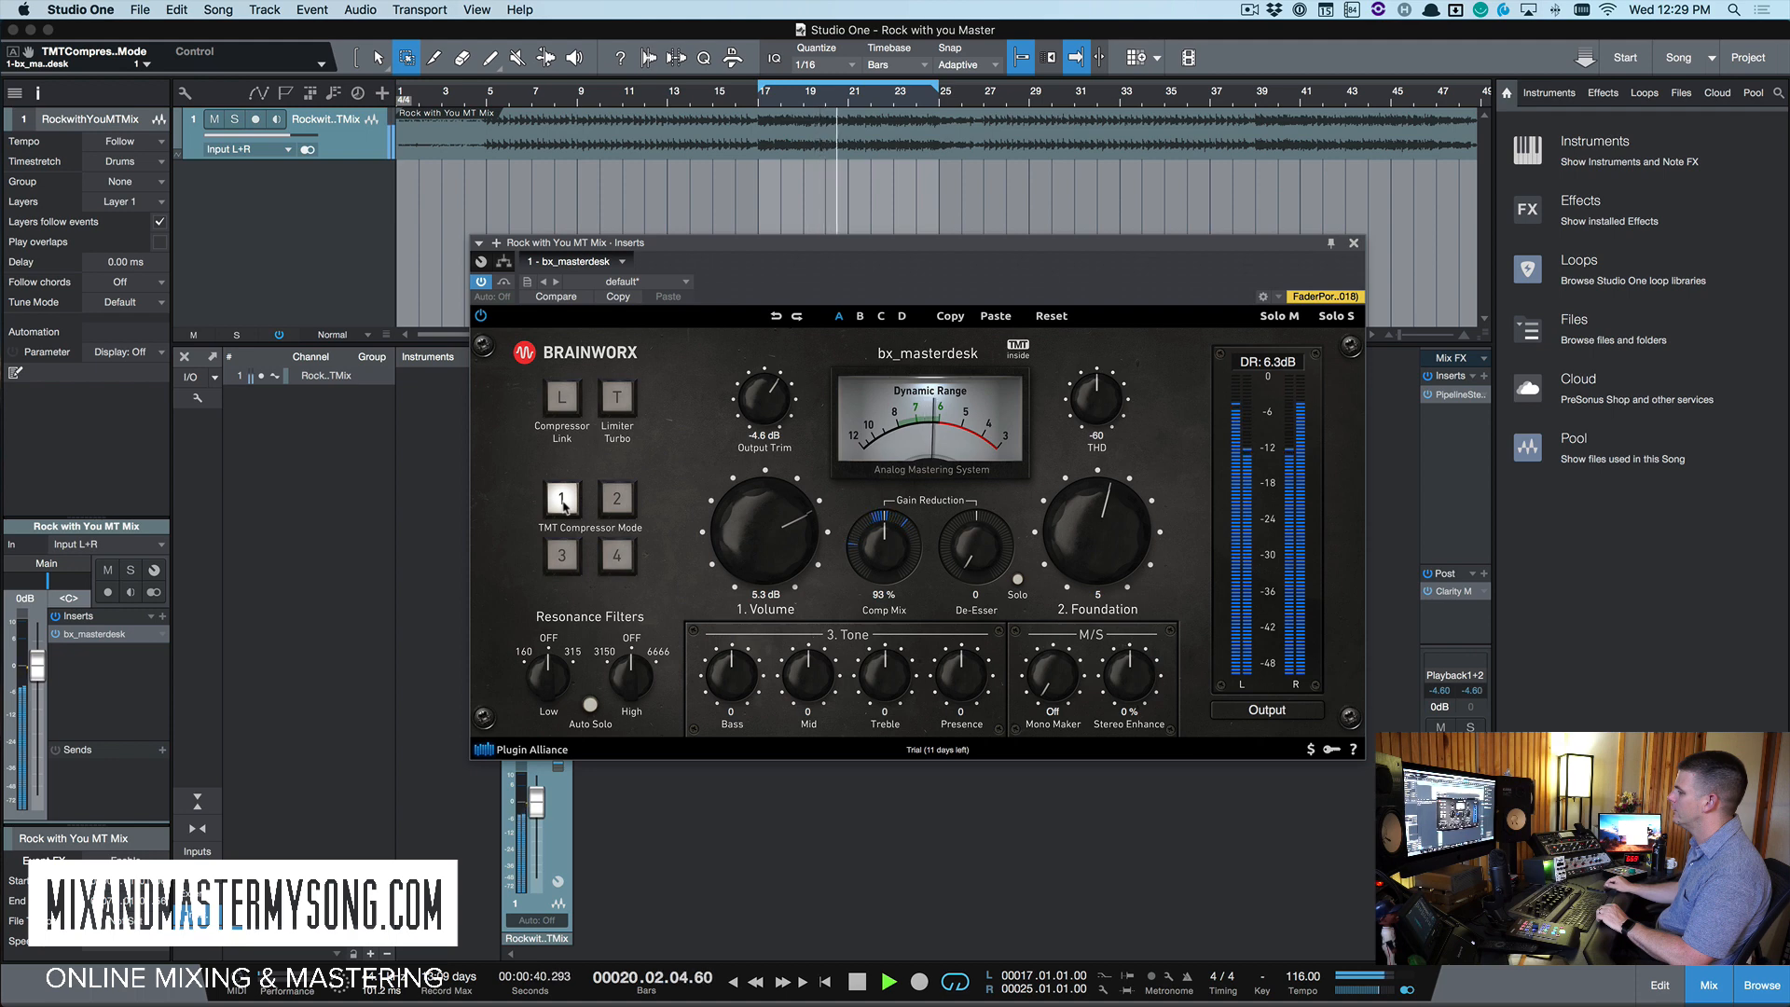
left_click(616, 557)
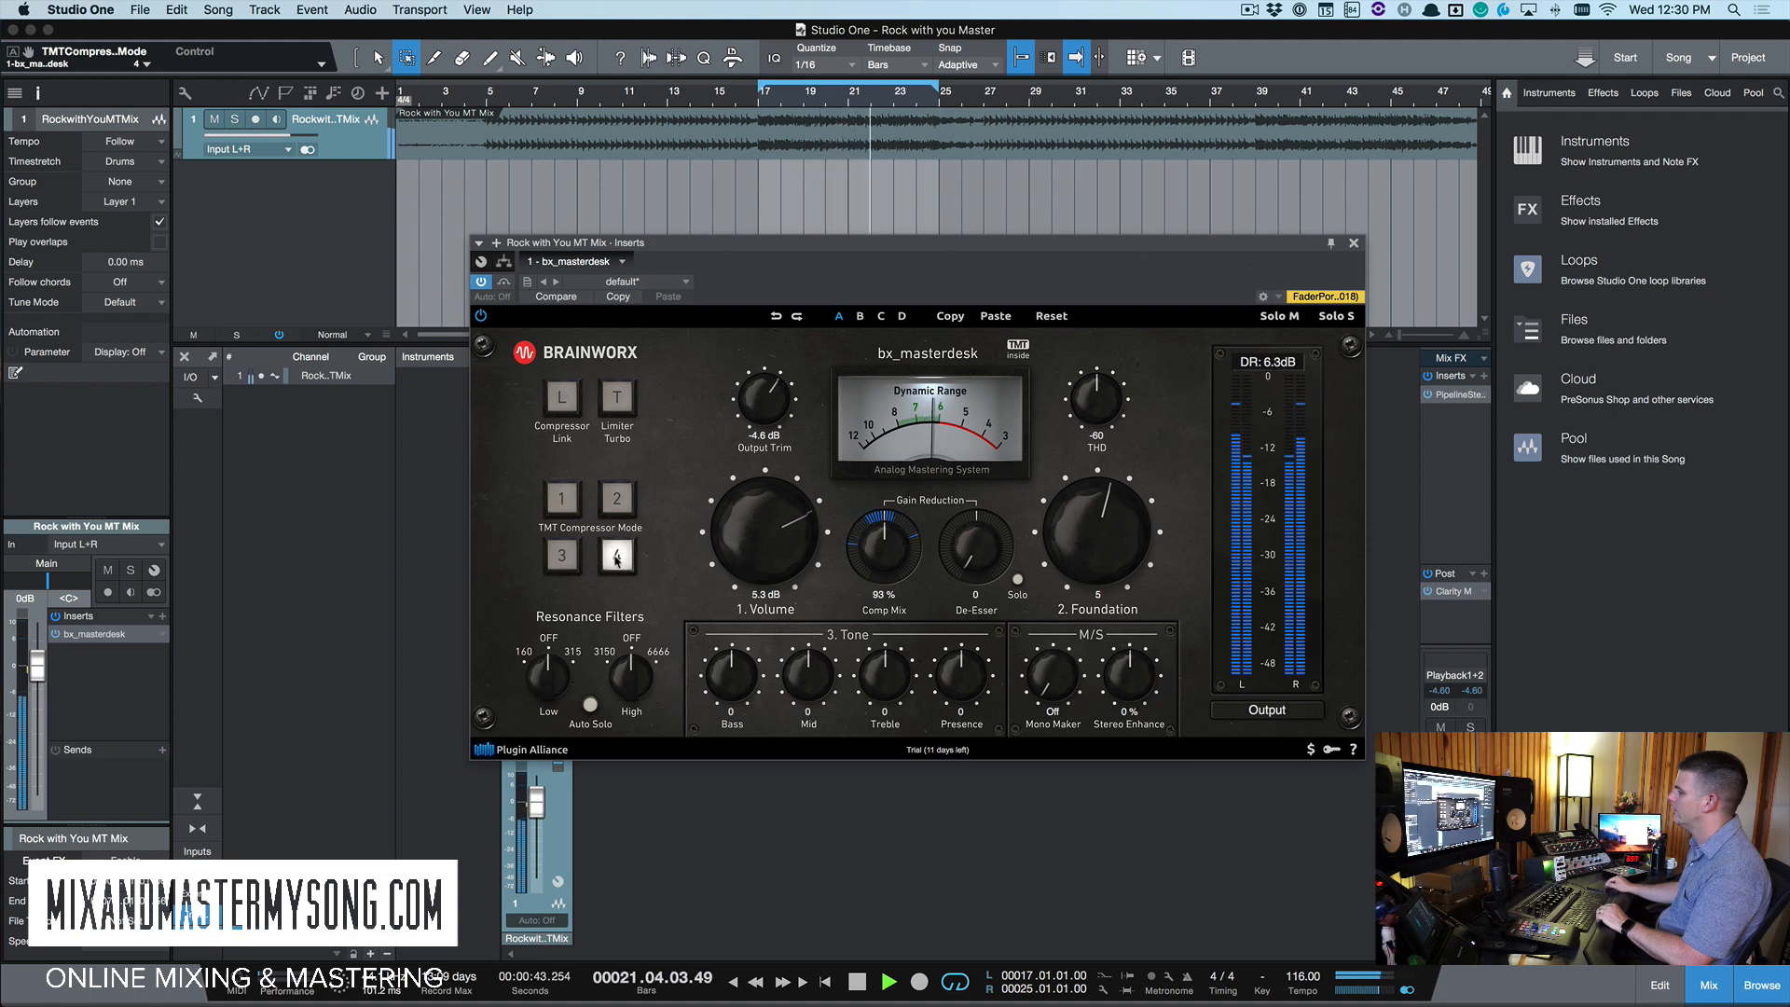
left_click(571, 505)
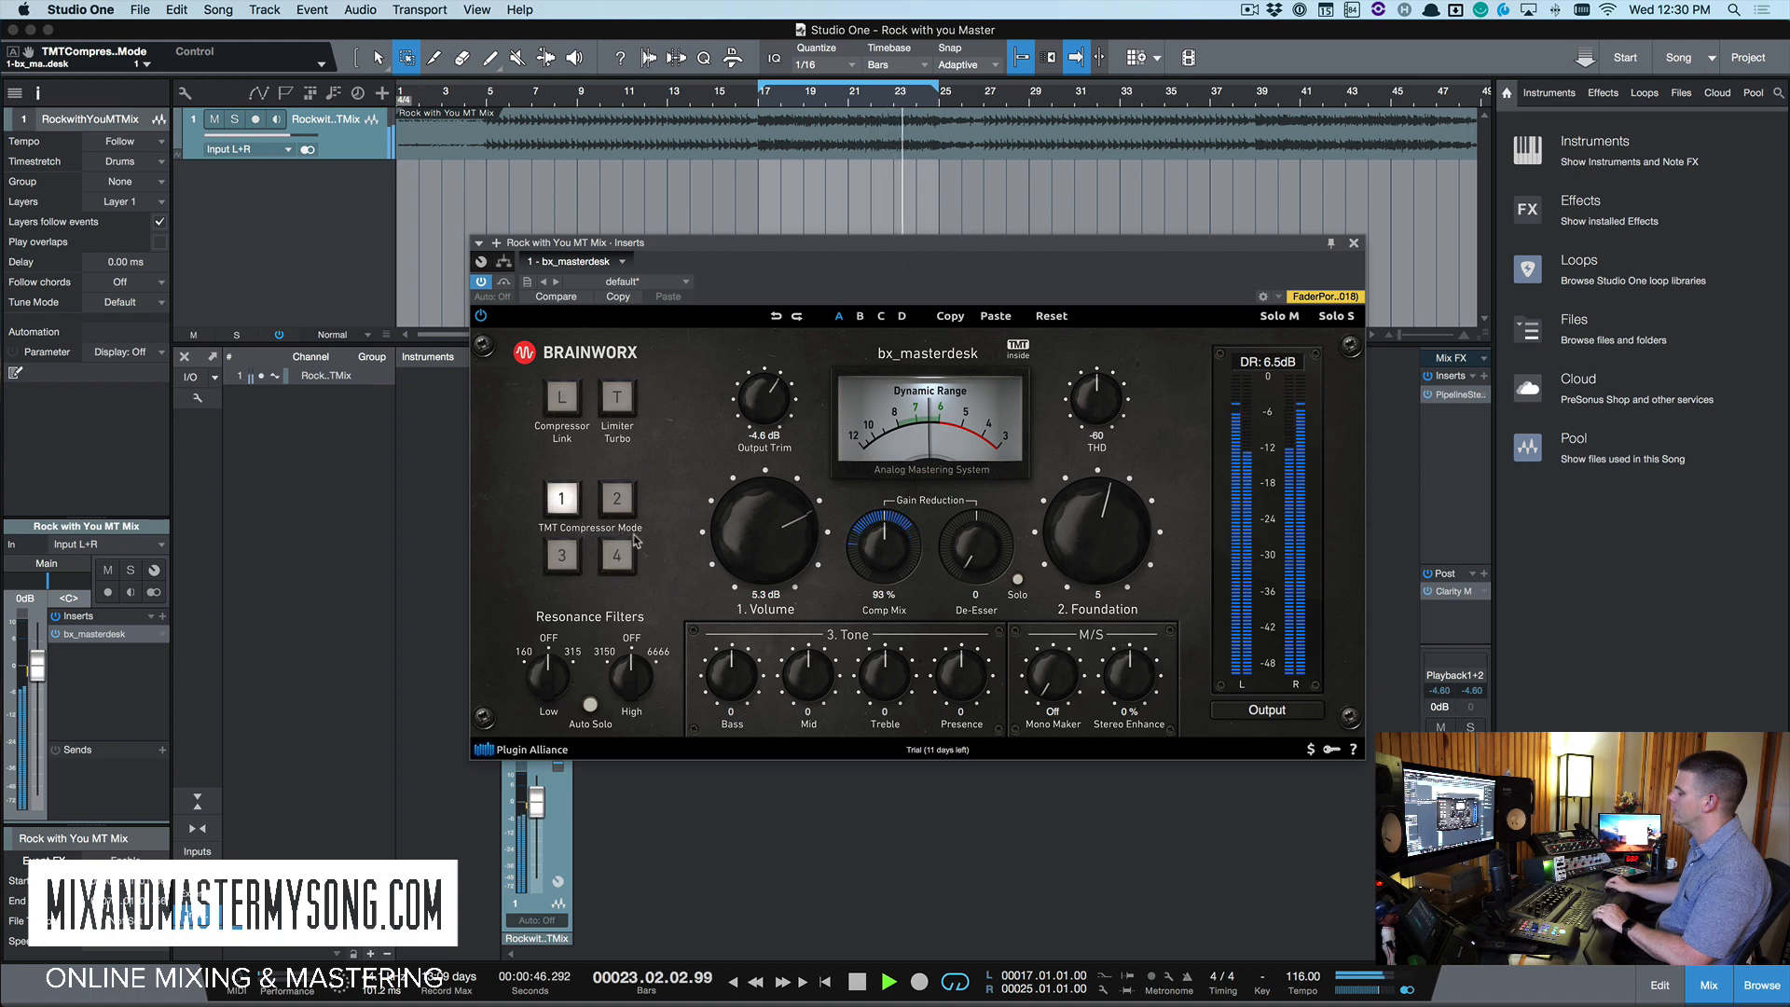
key("space")
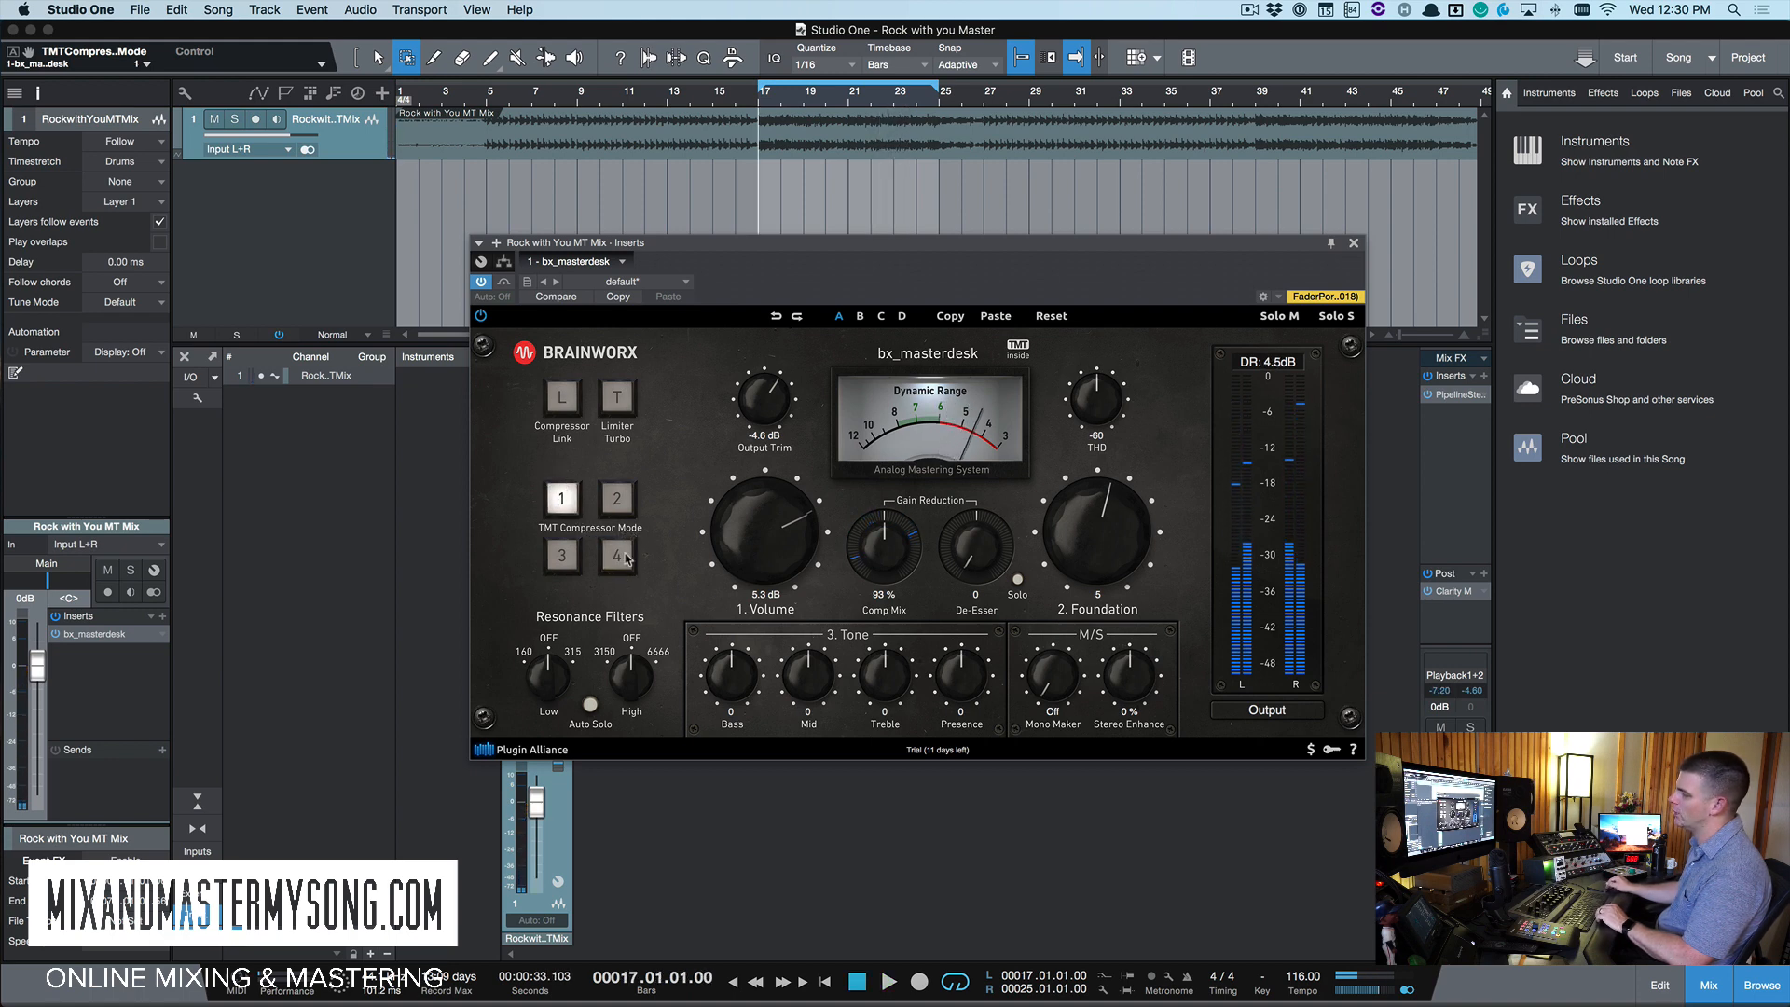
Compare the TMT Compressor Modes further, checking mode 3 in playback, and select mode 2
left_click(616, 498)
left_click(563, 566)
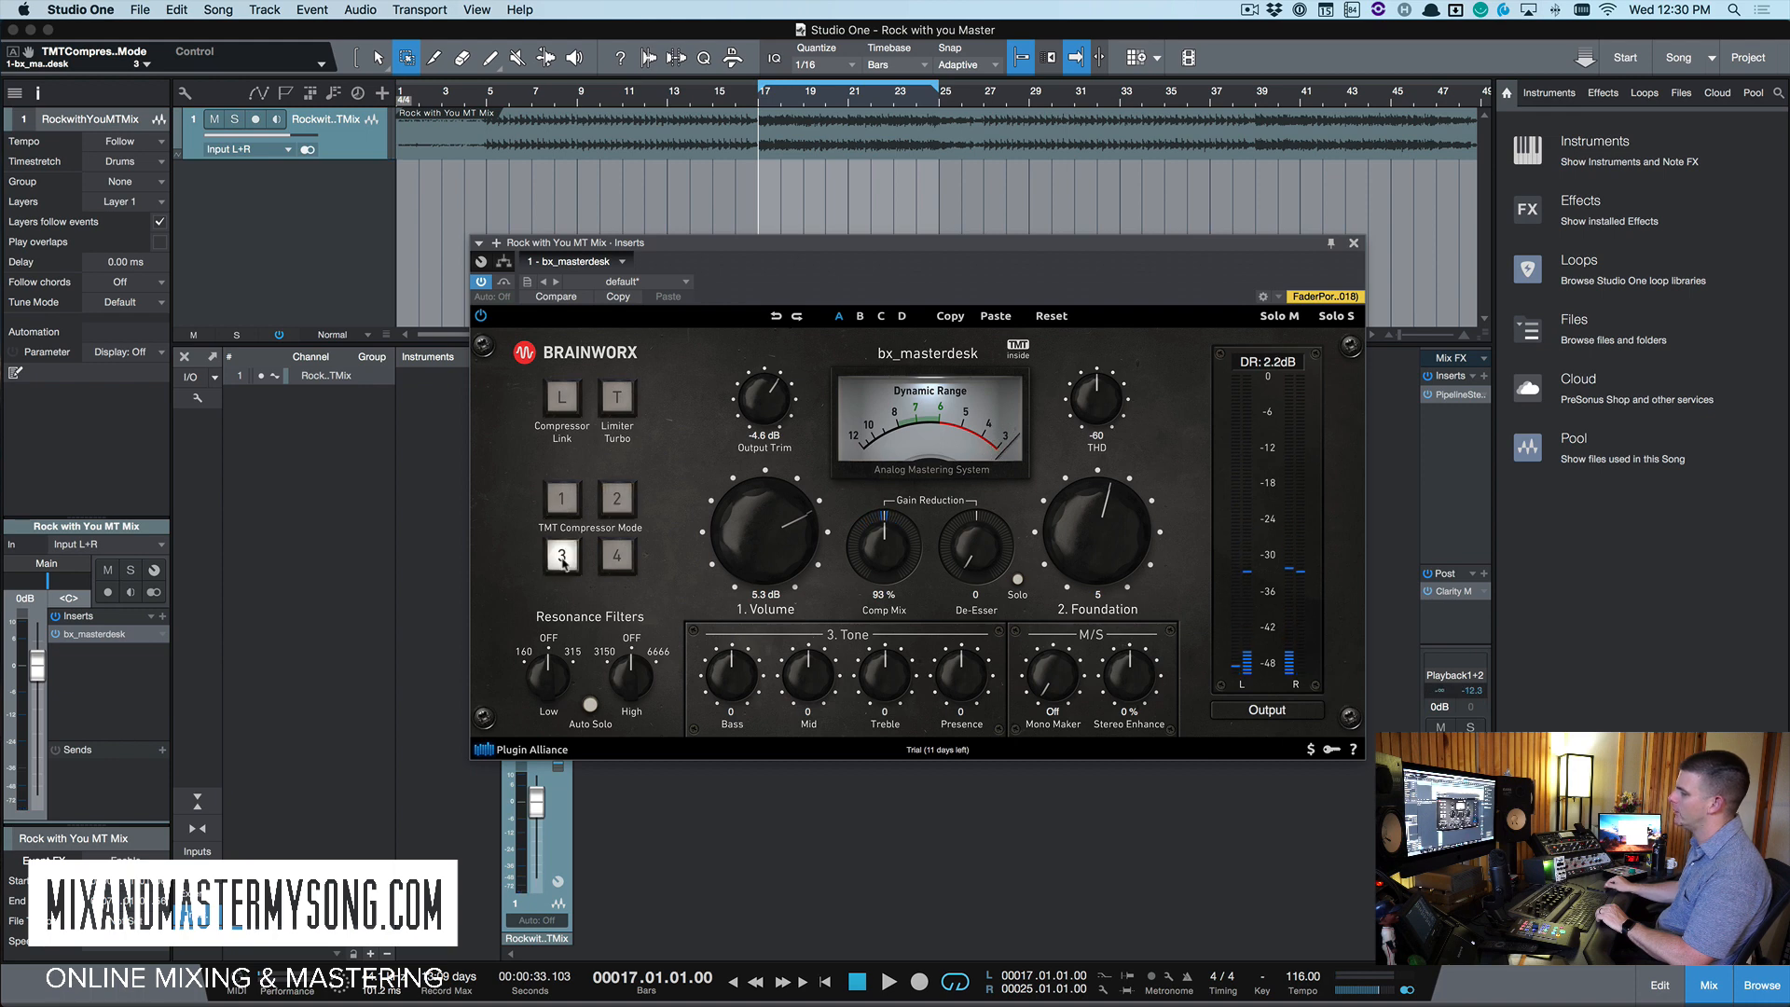
left_click(615, 508)
left_click(561, 498)
left_click(615, 502)
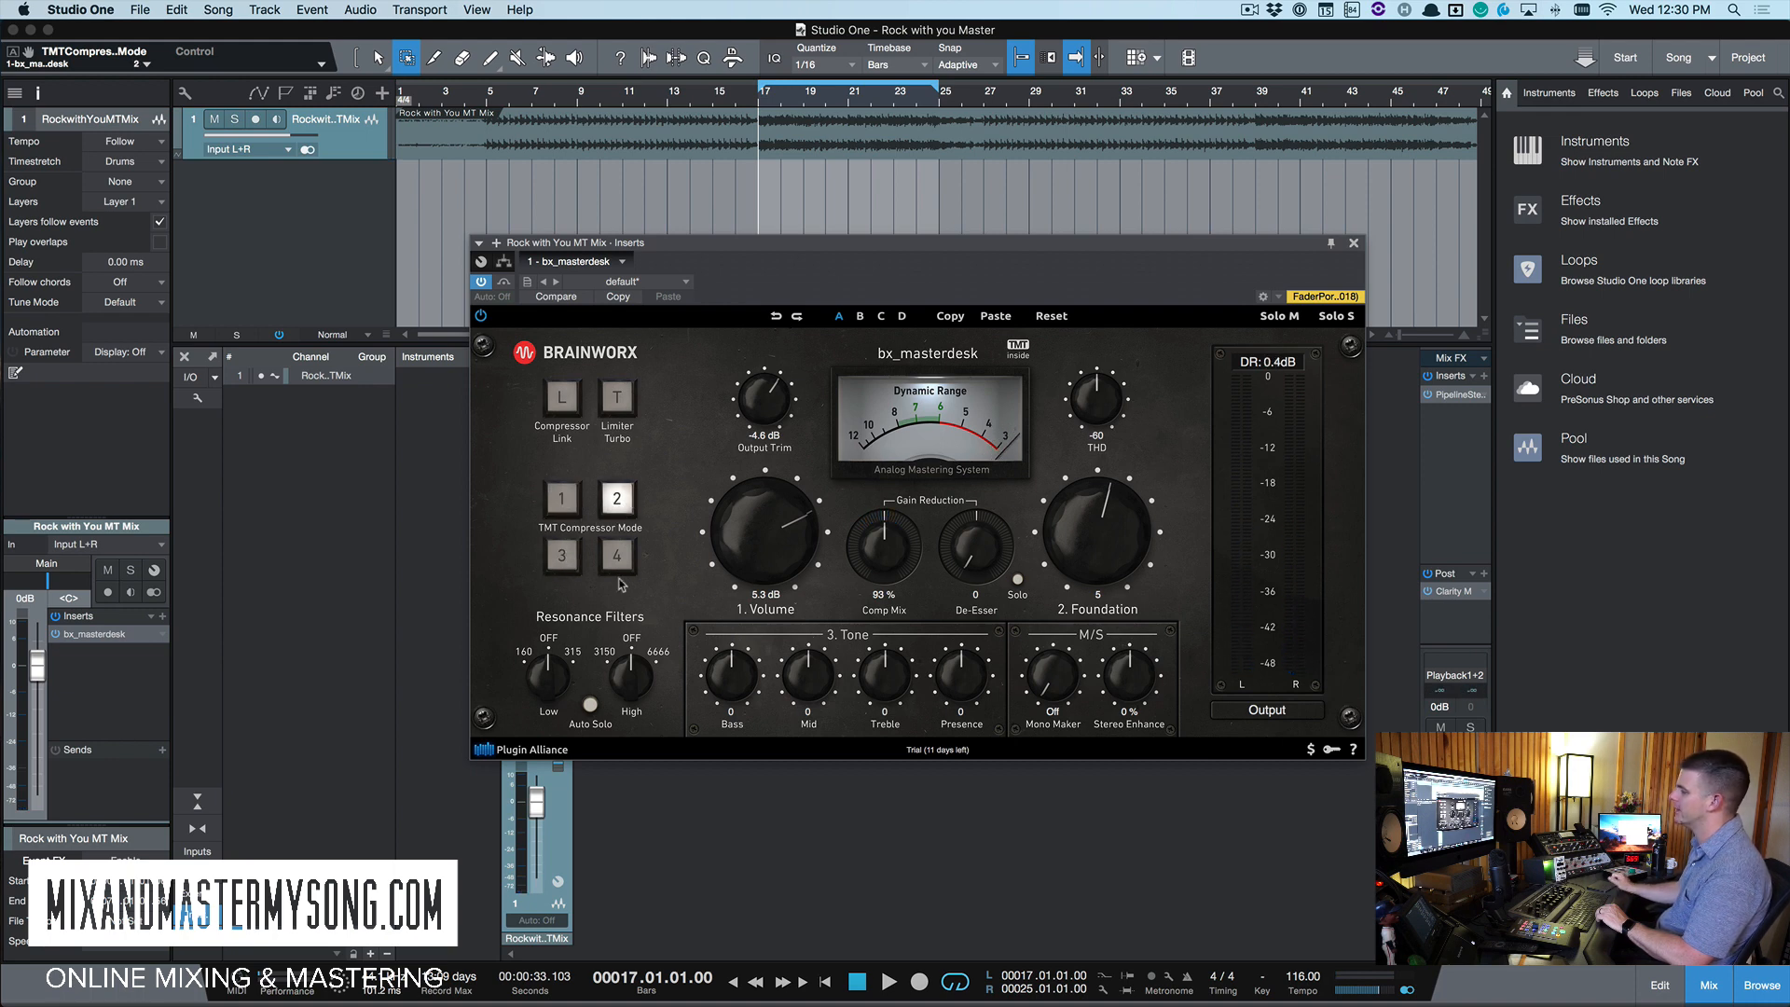
key("space")
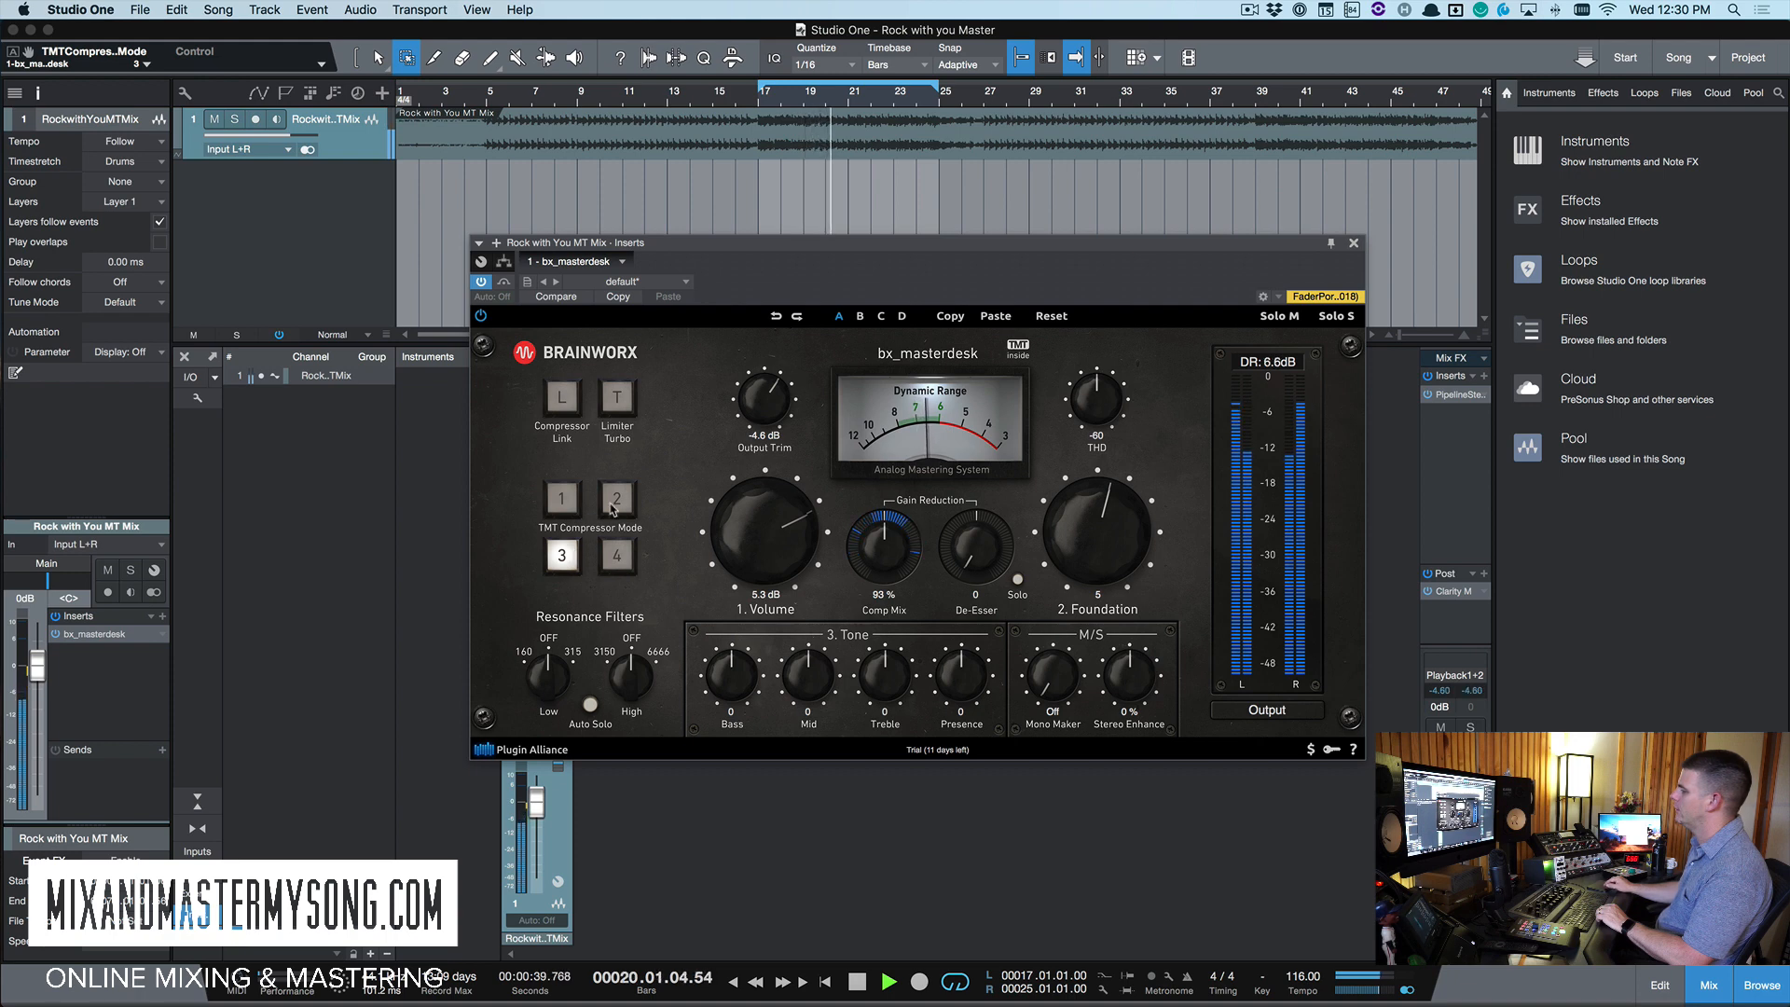
left_click(613, 508)
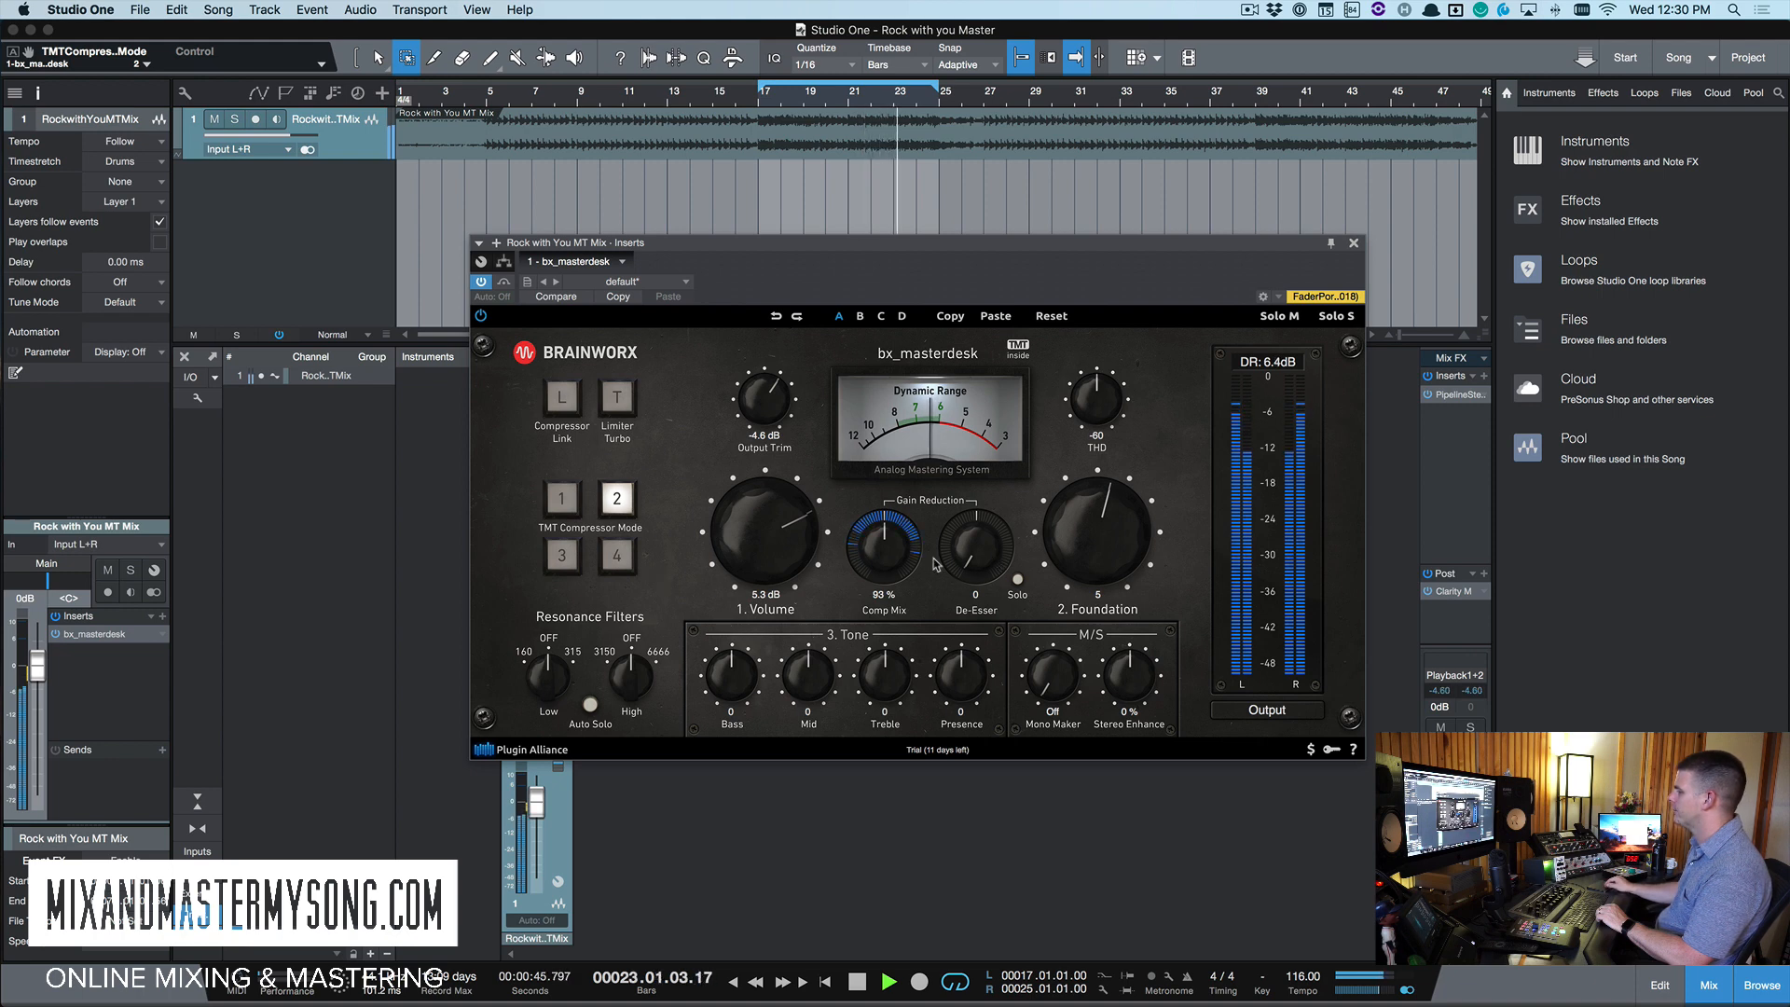
Set the Comp Mix to 91 %, comparing the playing mix with and without the plugin's processing
left_click(482, 281)
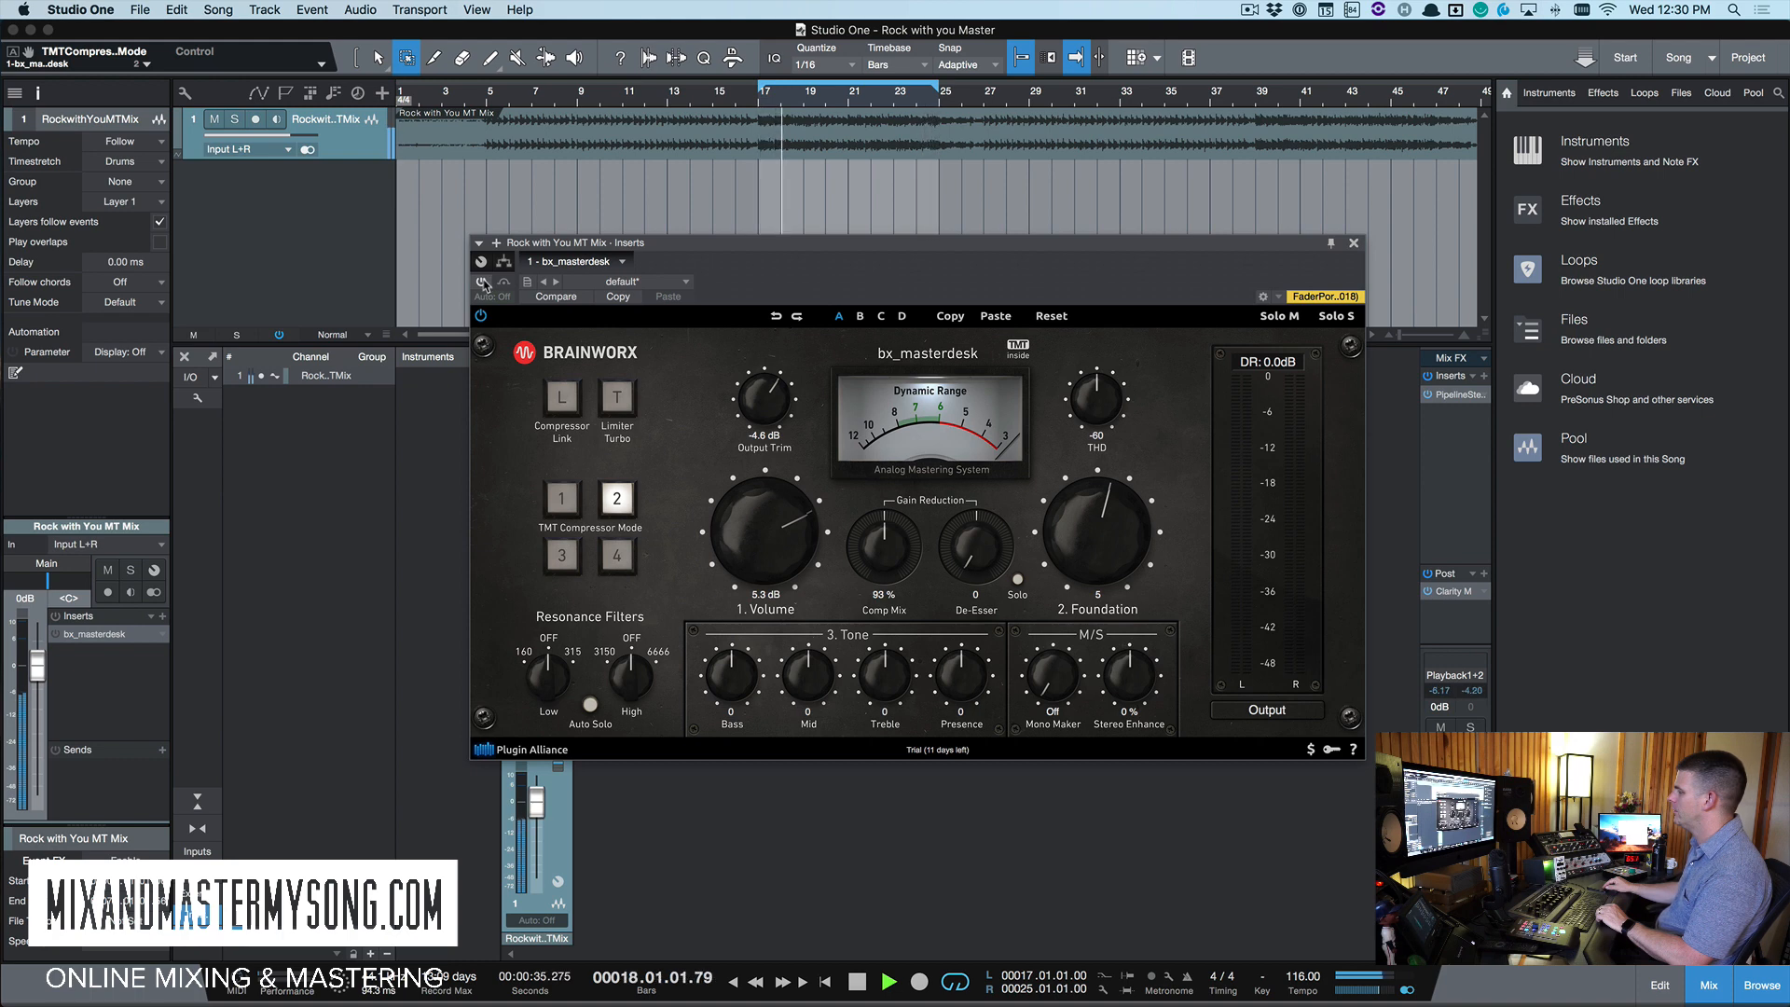
left_click(482, 281)
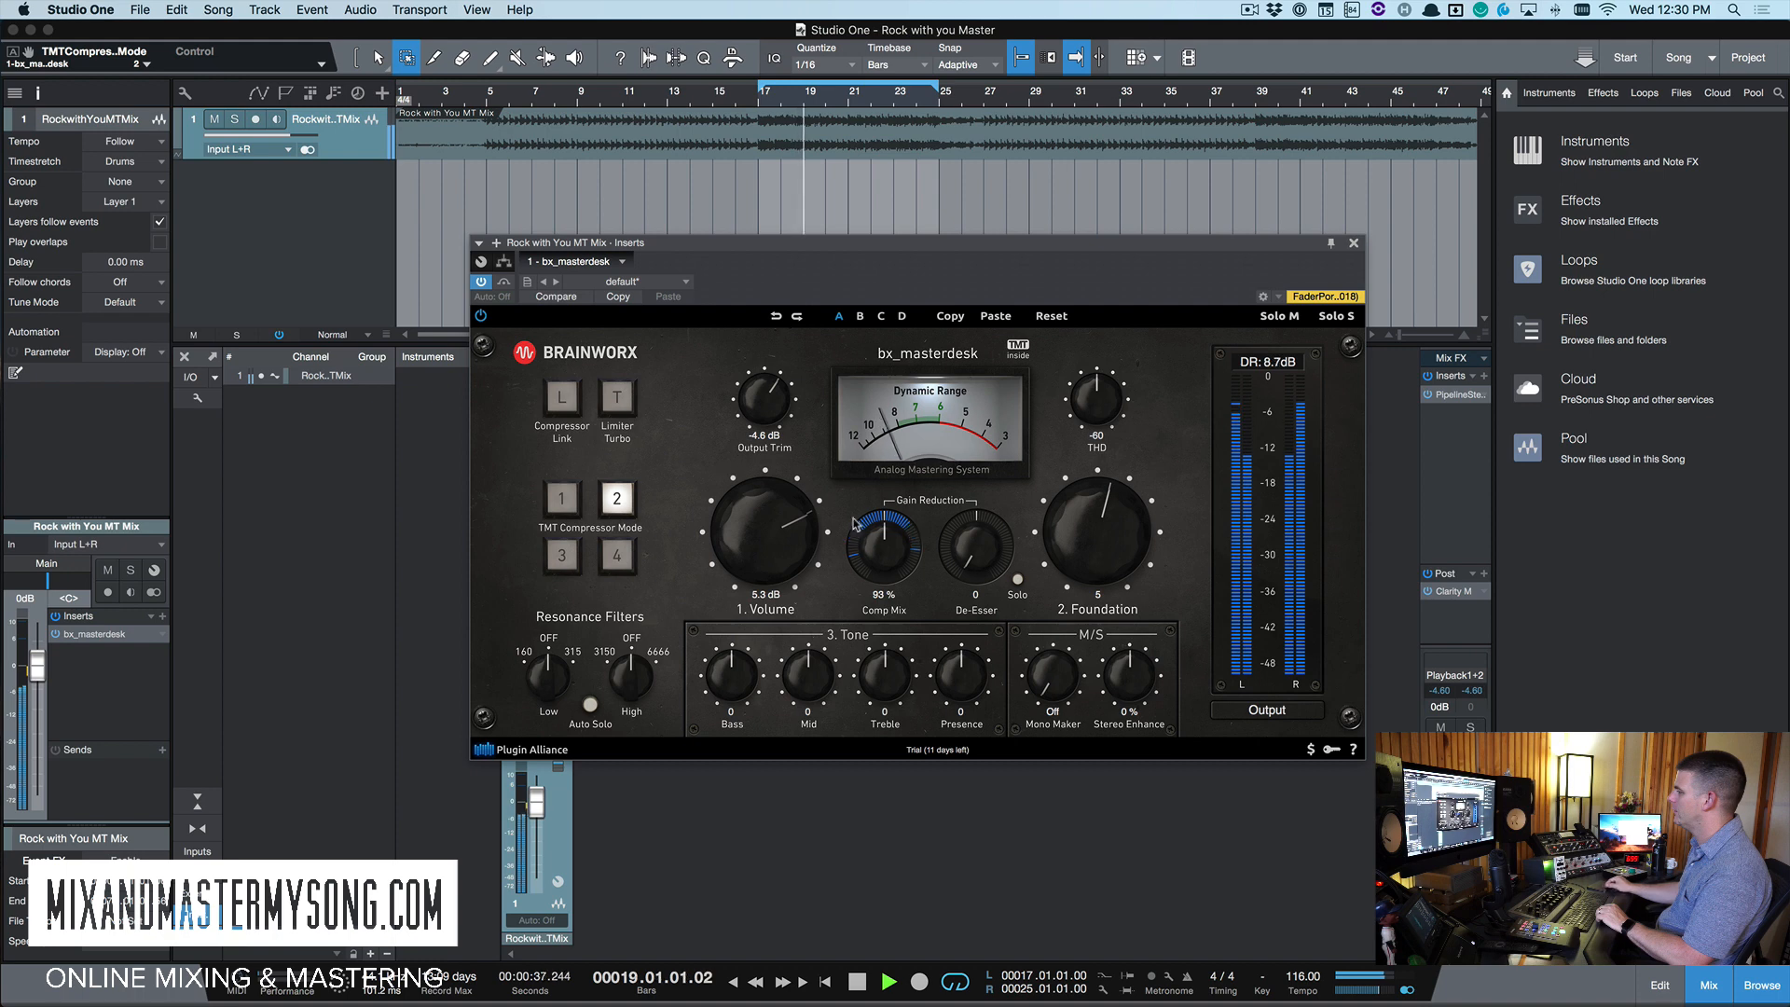
left_click_drag(855, 524, 886, 564)
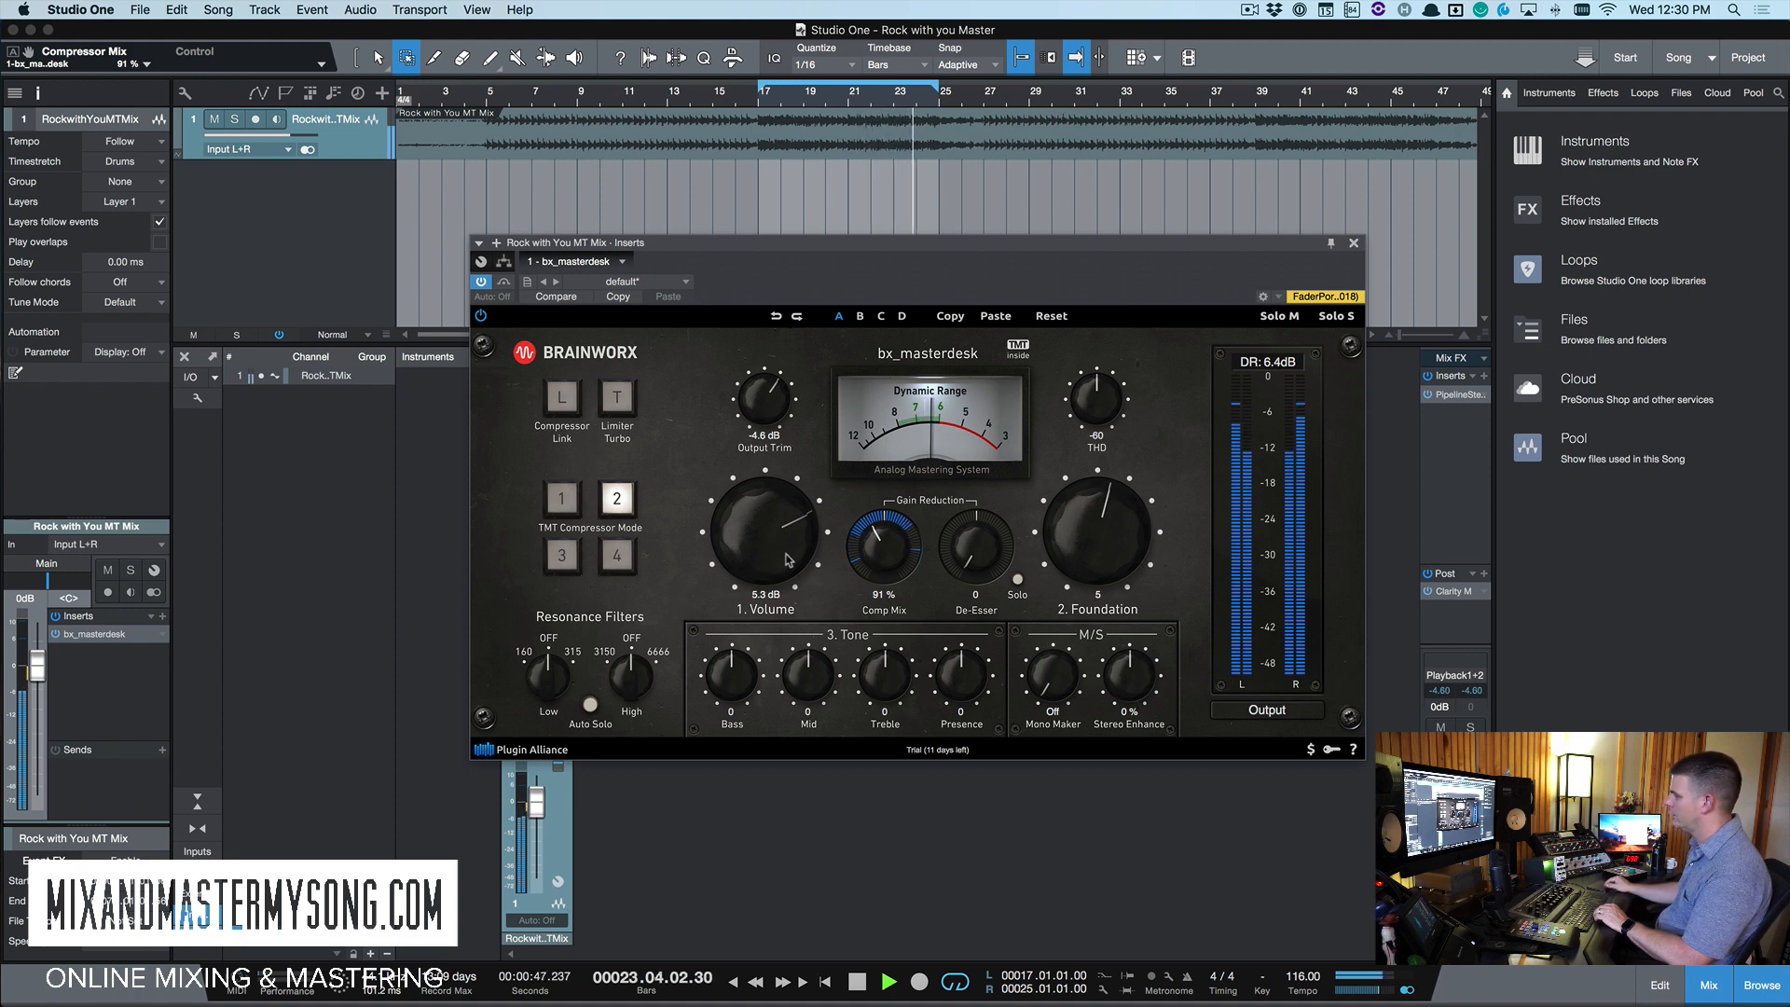
left_click(505, 282)
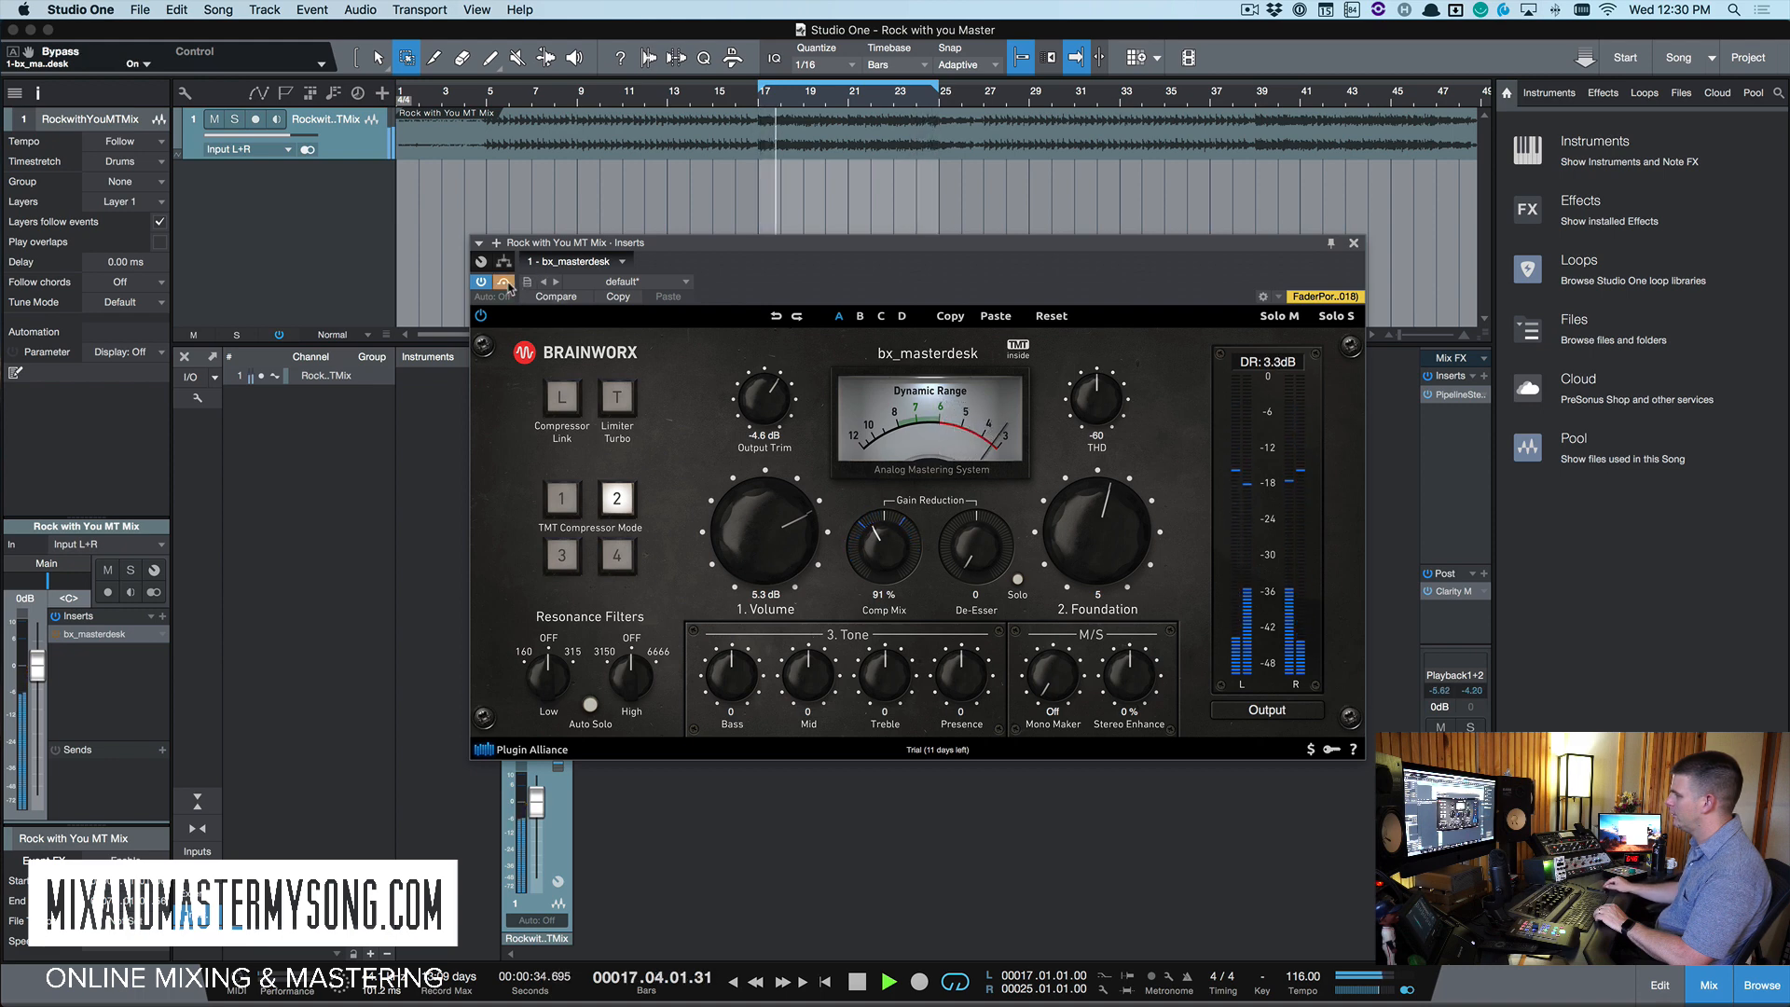
left_click(504, 281)
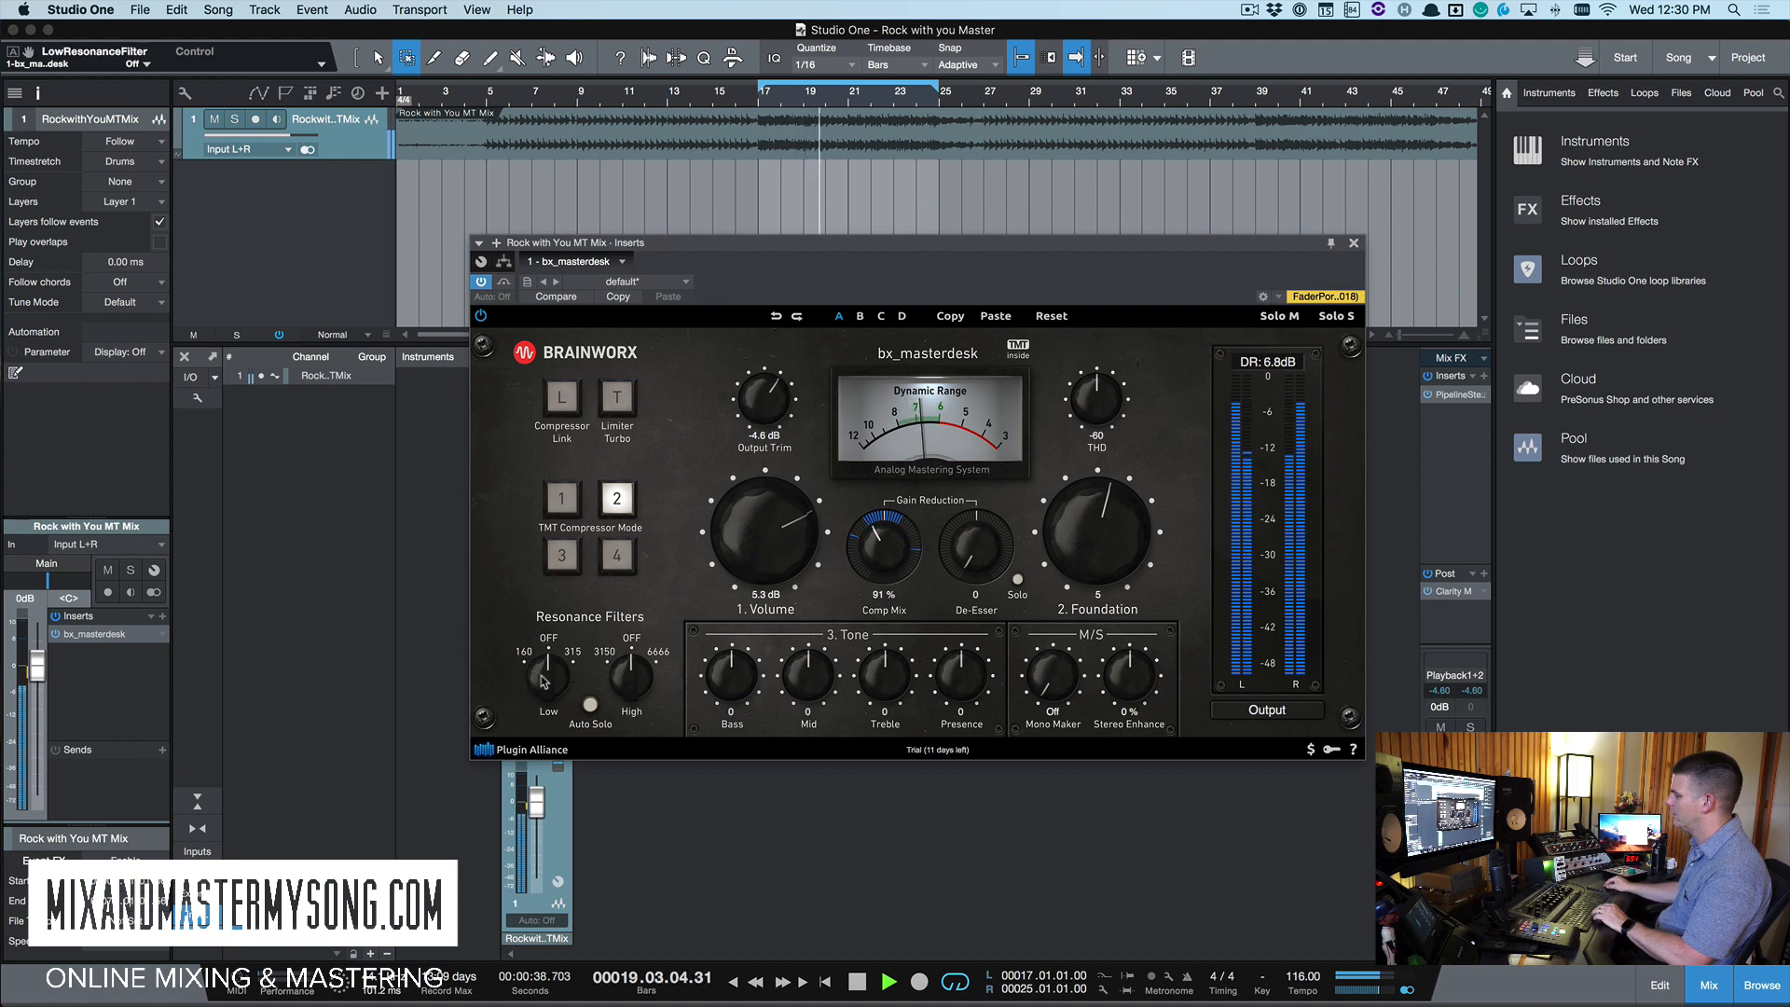
Set the Low resonance filter to 315 Hz using Auto Solo, and sweep the High filter before returning it to Off
mouse_move(544, 680)
left_mouse_down()
mouse_move(543, 735)
mouse_move(564, 641)
mouse_move(548, 749)
mouse_move(560, 662)
left_mouse_up()
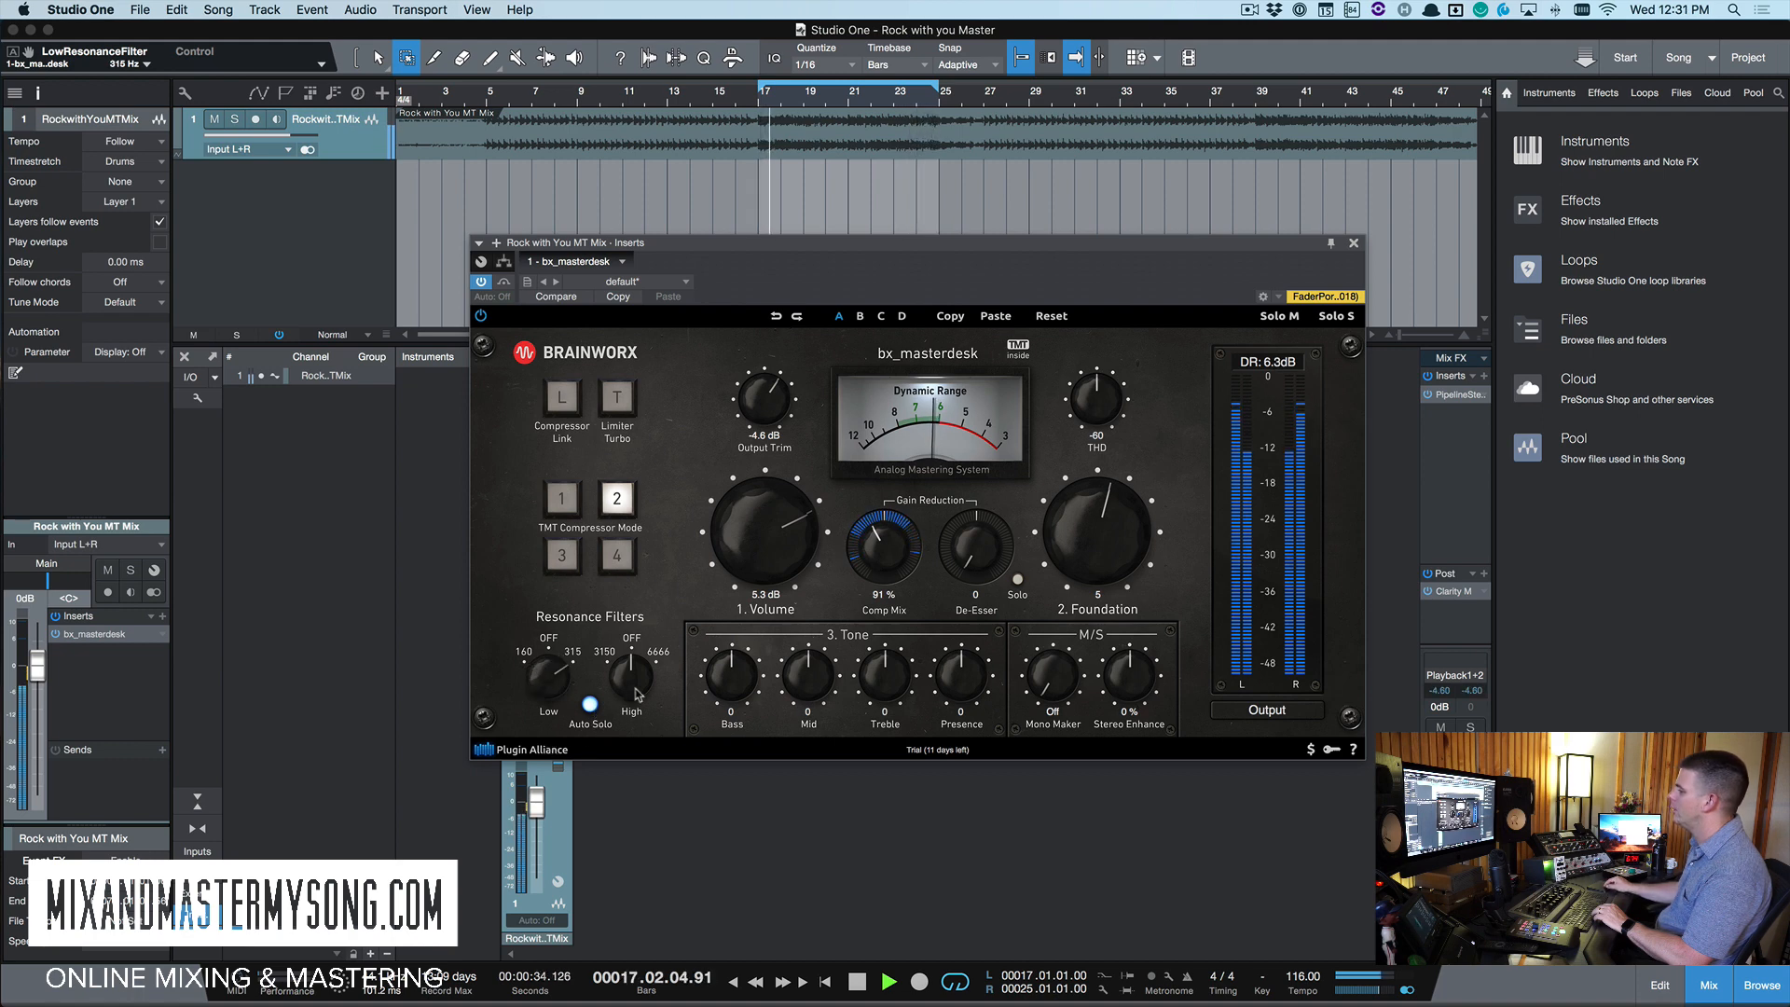
left_click_drag(631, 677, 629, 764)
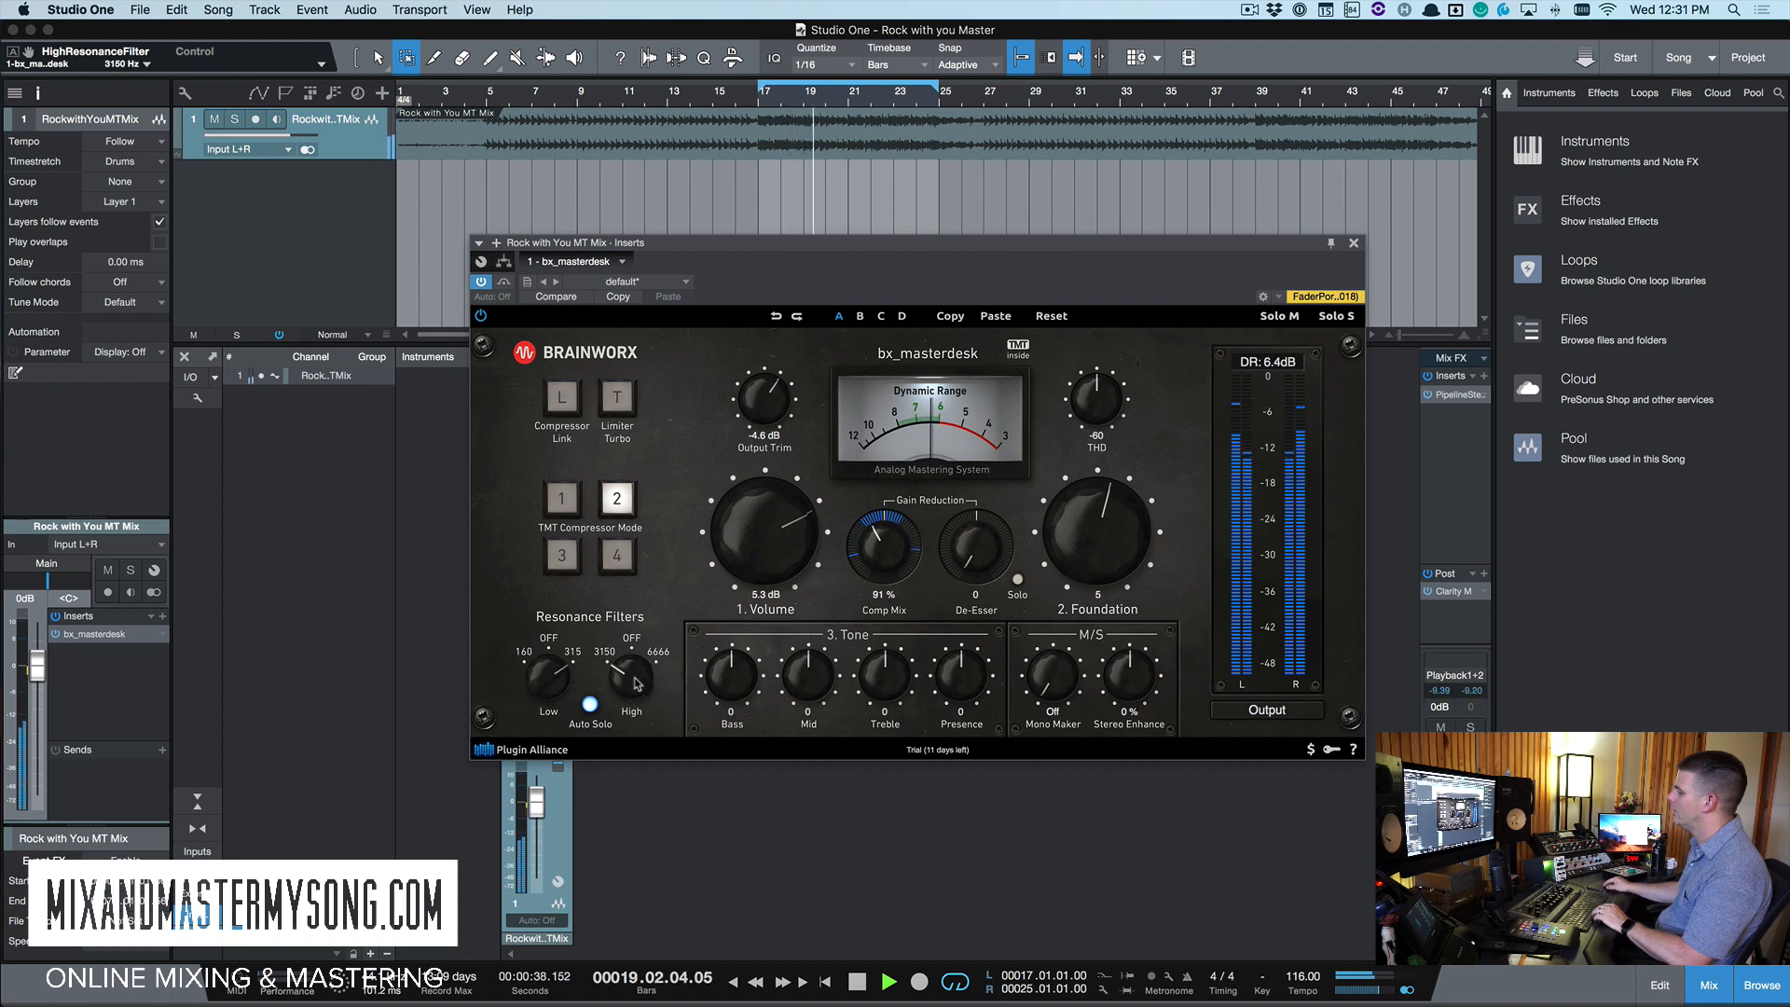
left_click_drag(637, 683, 628, 675)
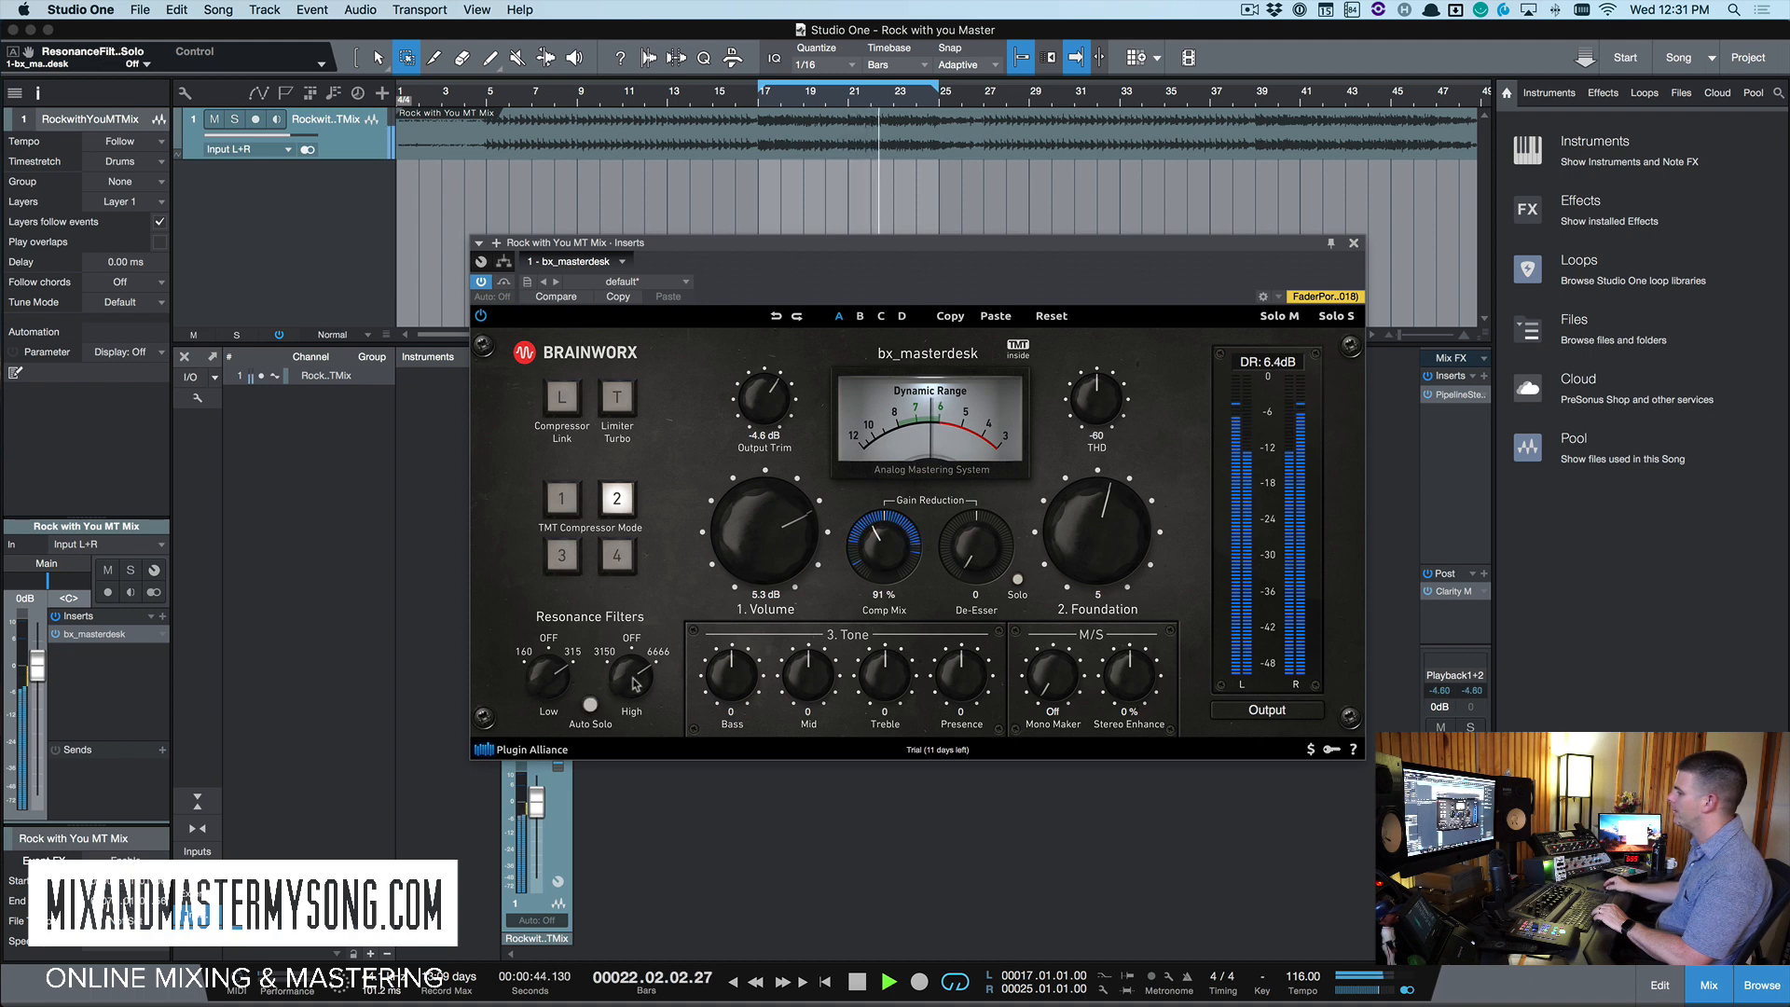
mouse_move(638, 693)
left_mouse_down()
mouse_move(649, 626)
mouse_move(635, 698)
left_mouse_up()
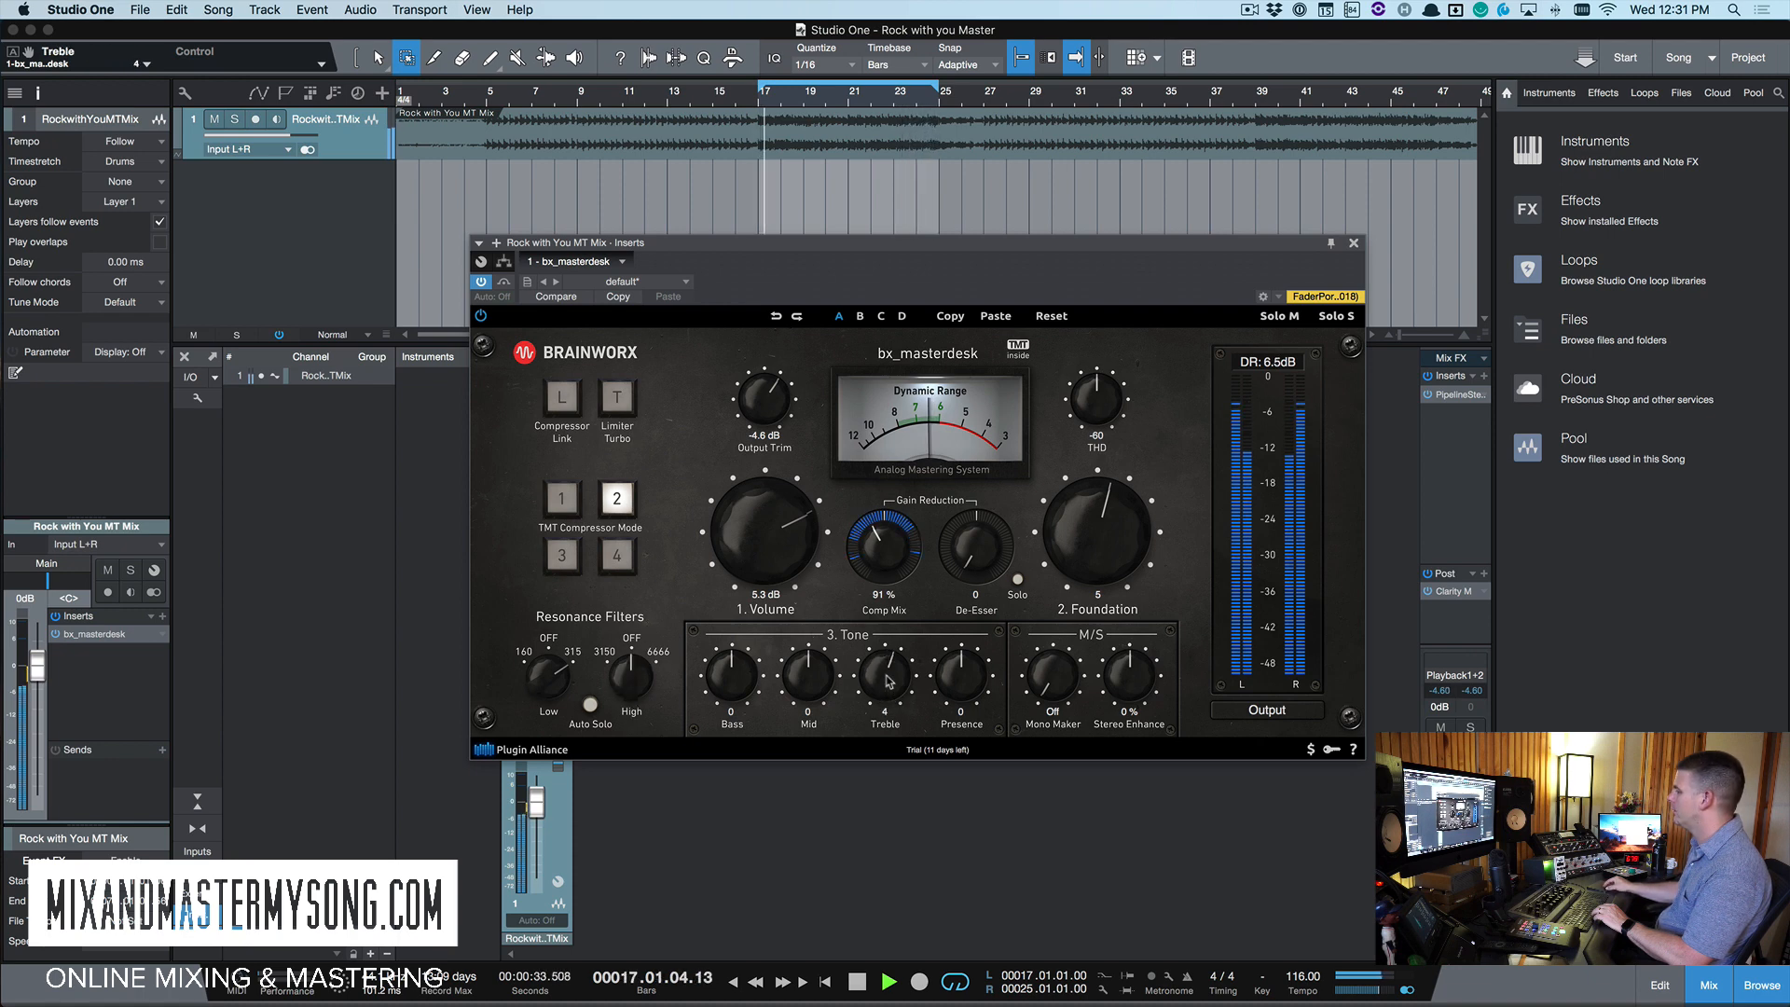
Raise Treble to 12 and Presence to 6, and level-match against the bypassed mix with the Output Trim at -4.8 dB
left_click_drag(886, 691, 960, 675)
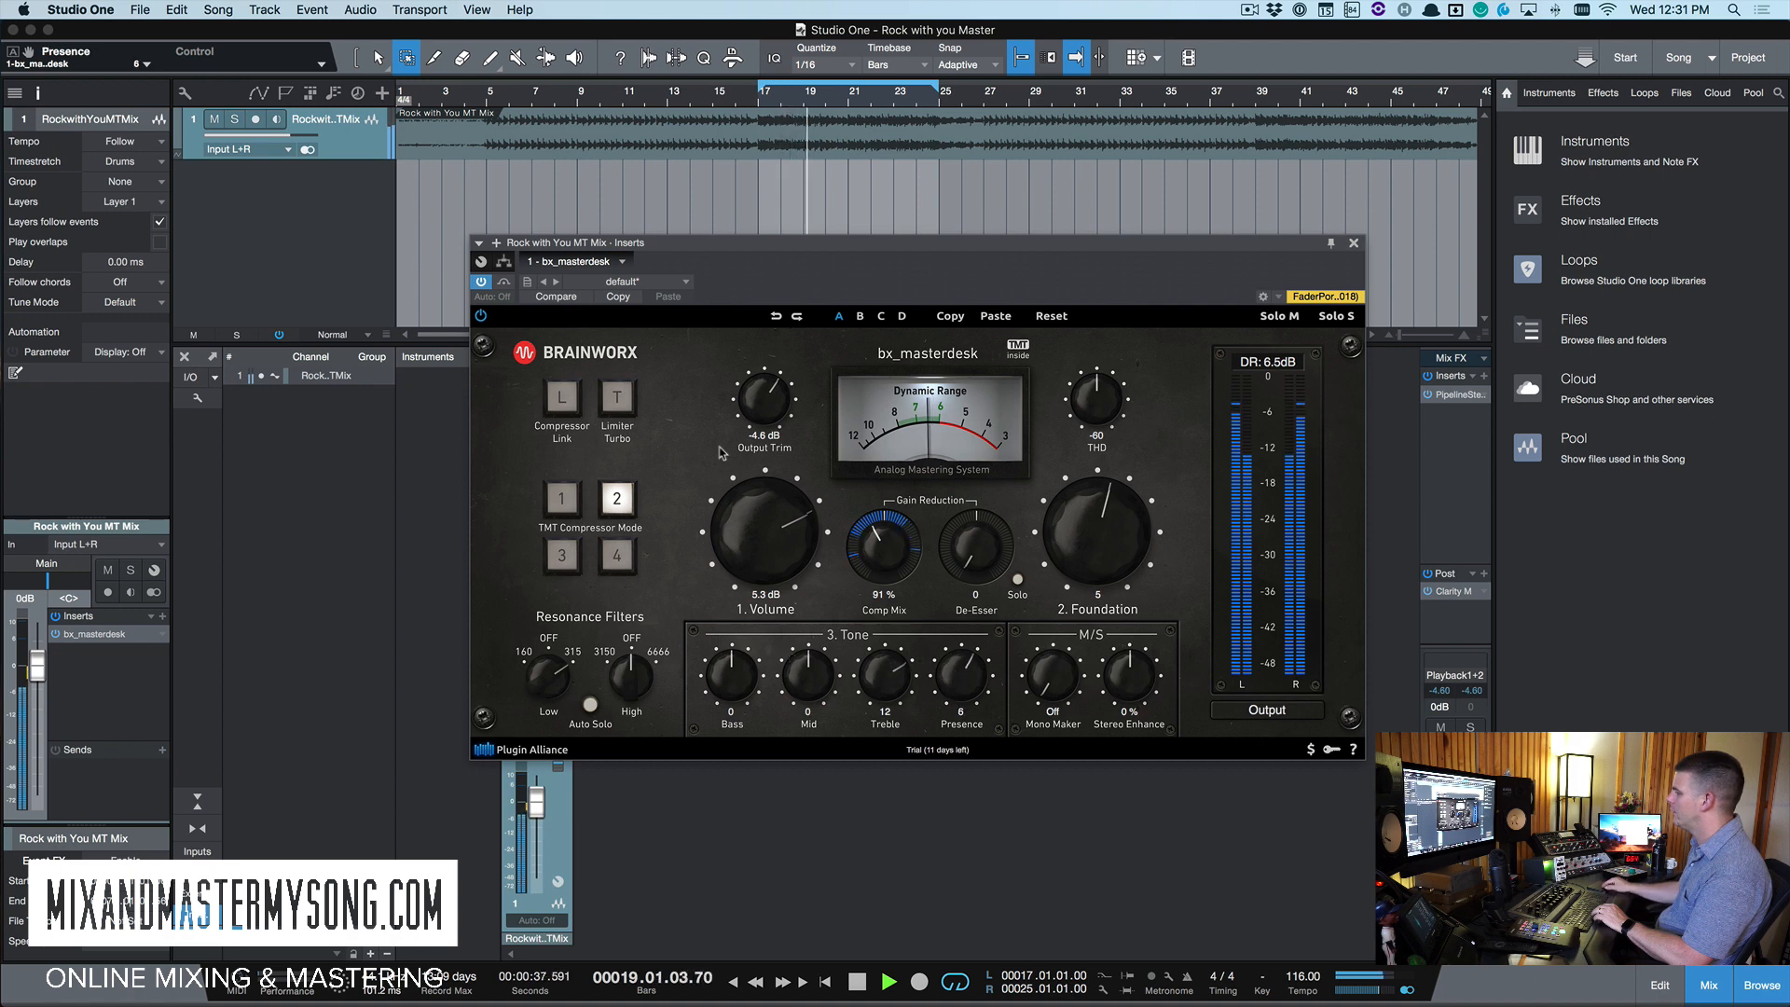
left_click(503, 281)
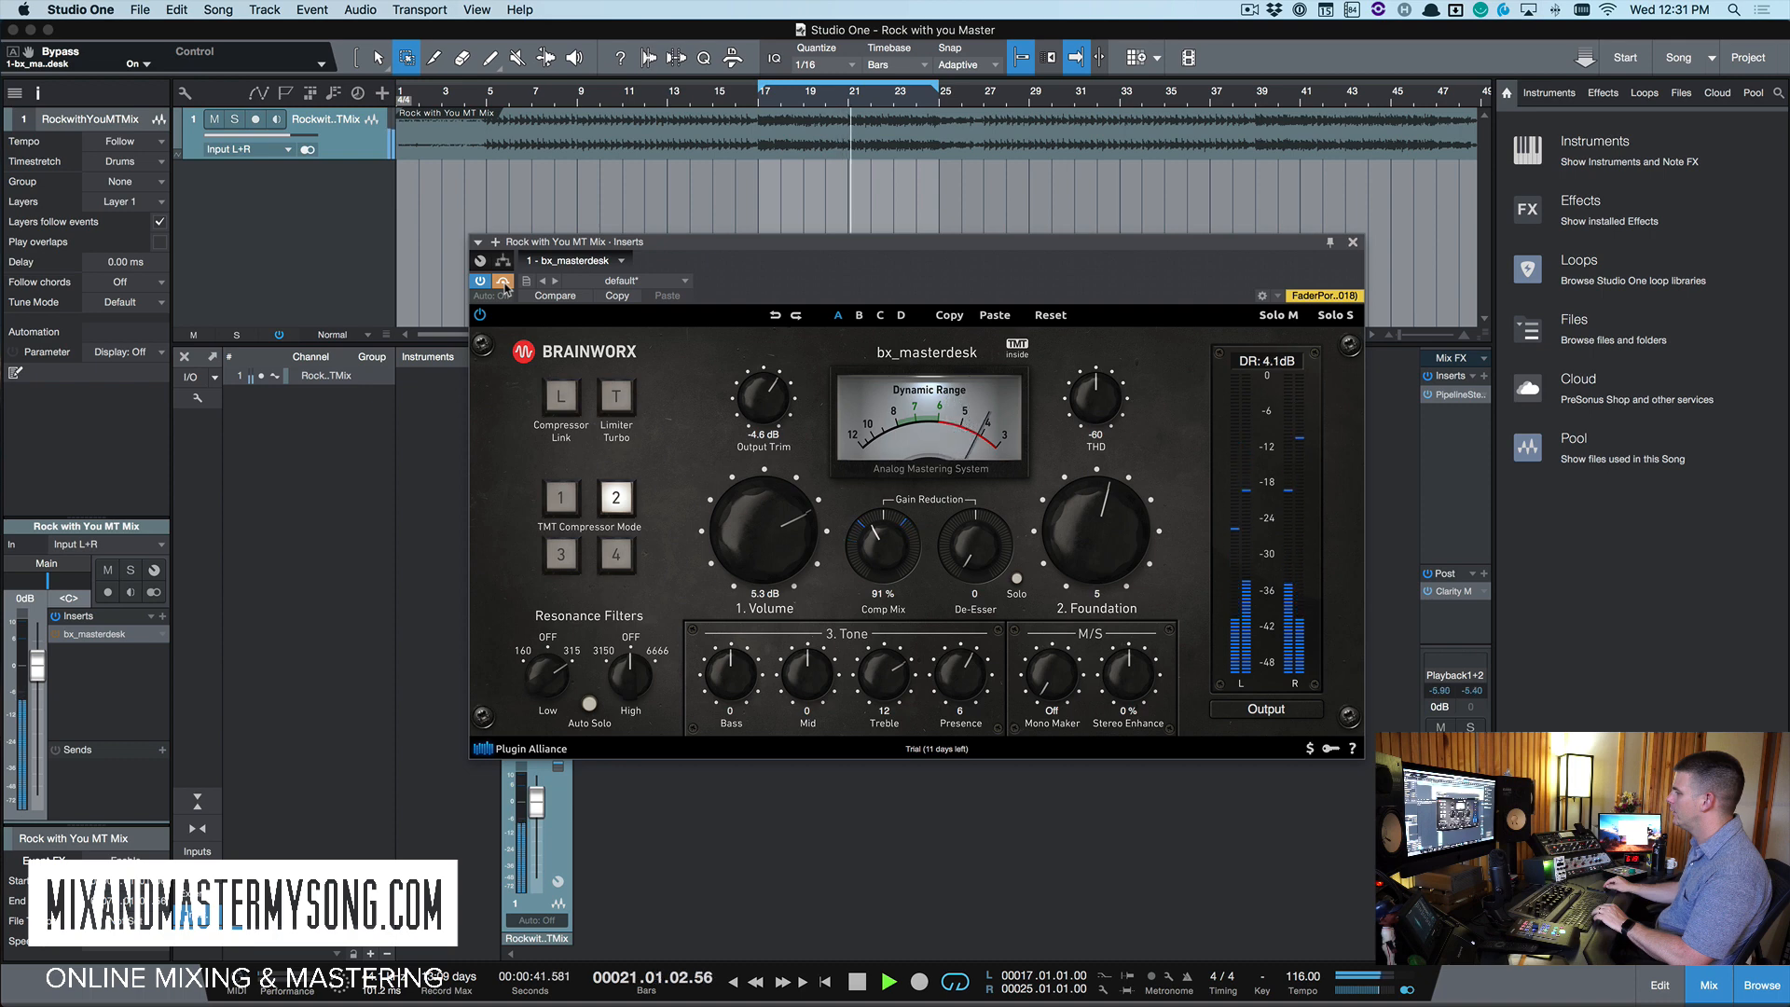
left_click(503, 282)
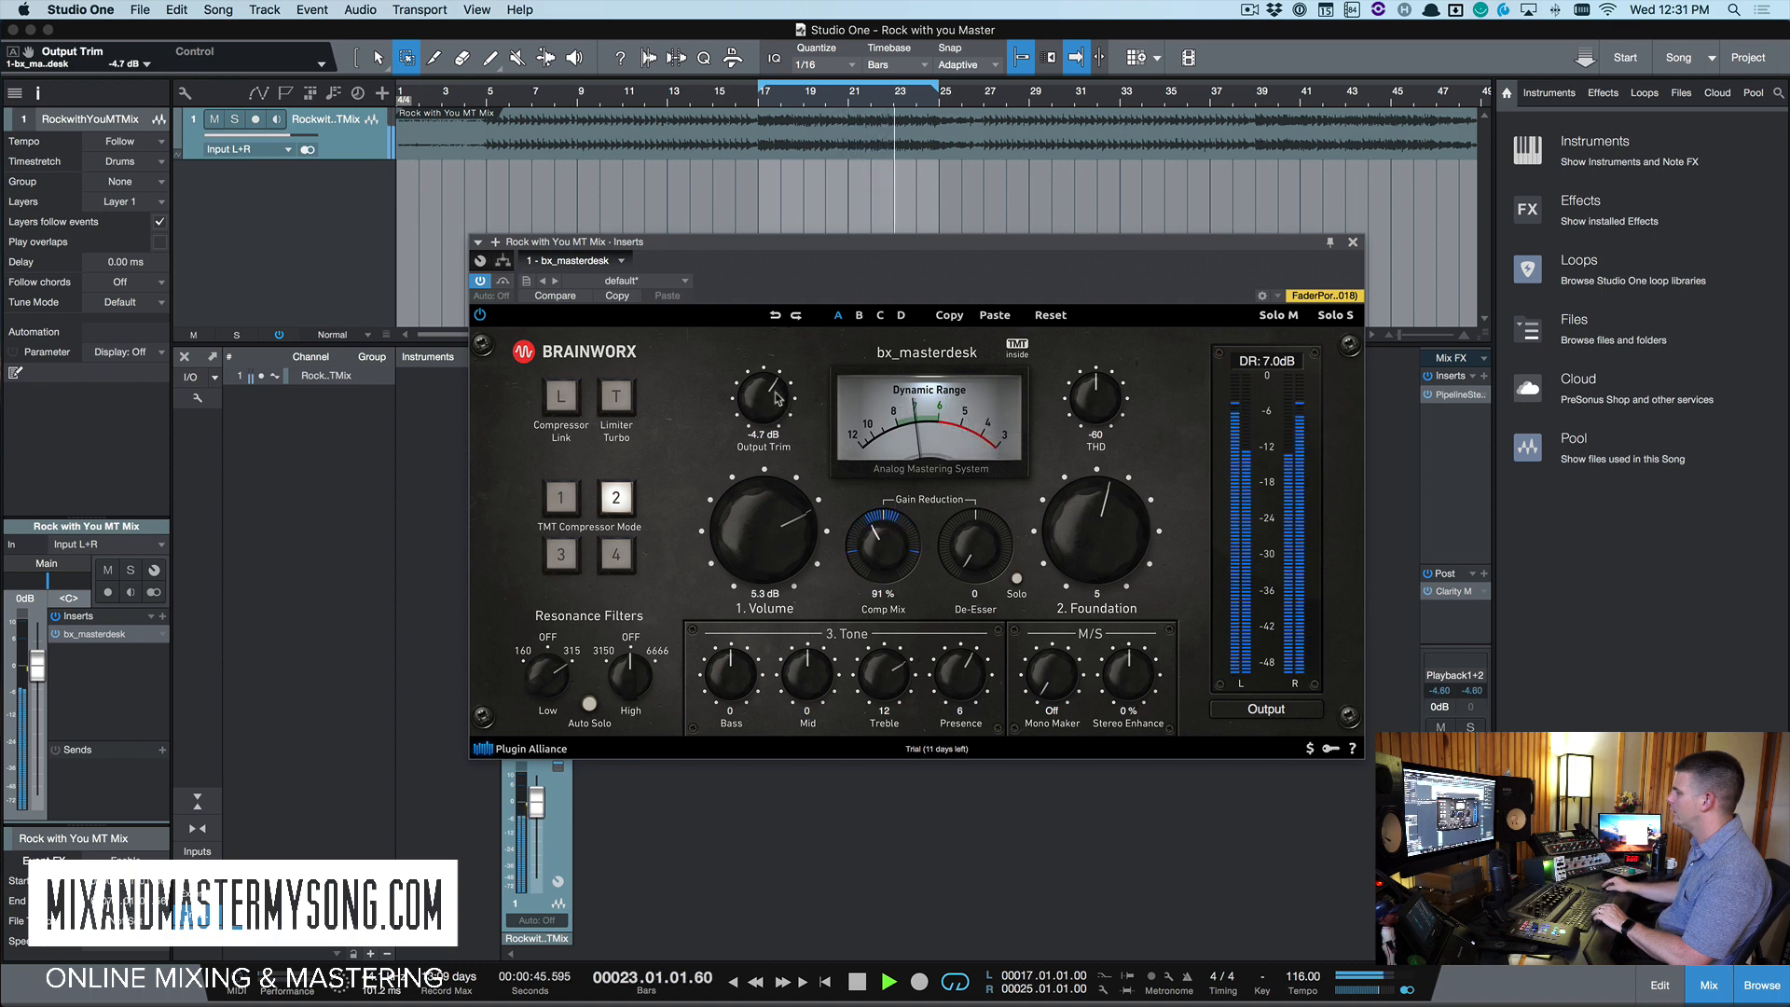
scroll(776, 398, "down", 1)
Audition Stereo Enhance at 100 % and -100 %, and set it to 27 % with the Mono Maker at 74 Hz
left_click_drag(1131, 683, 1155, 610)
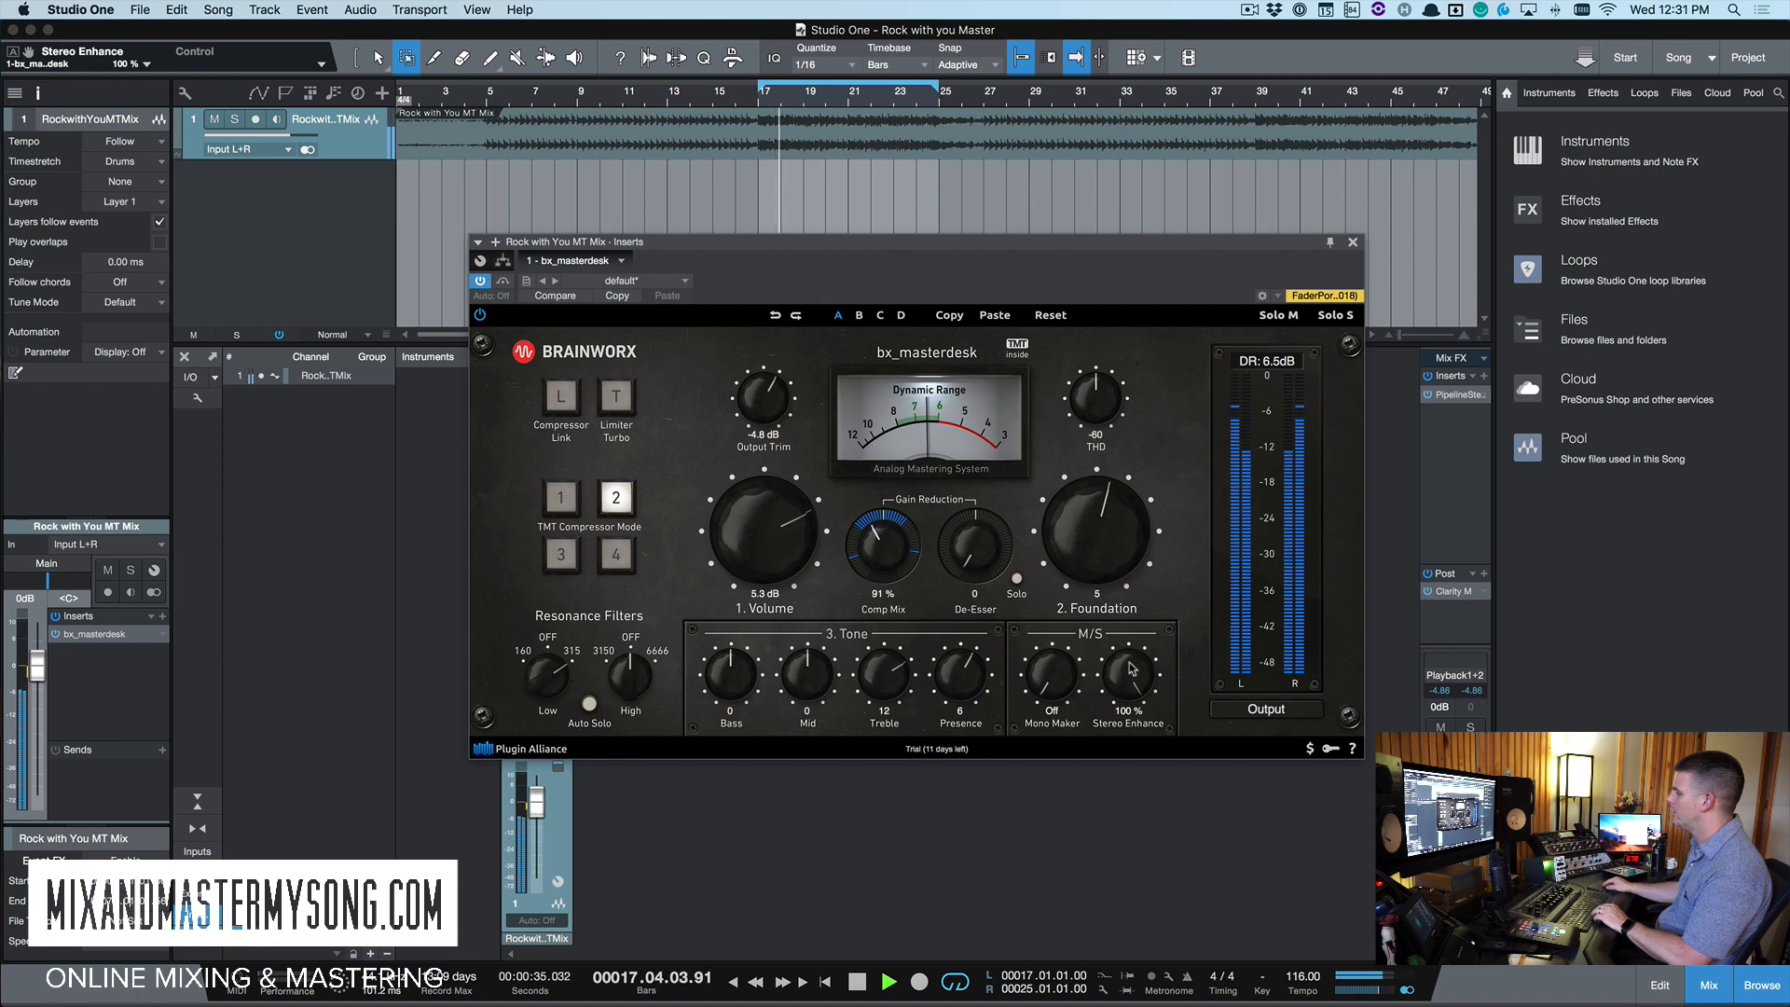
left_click_drag(1131, 668, 1126, 753)
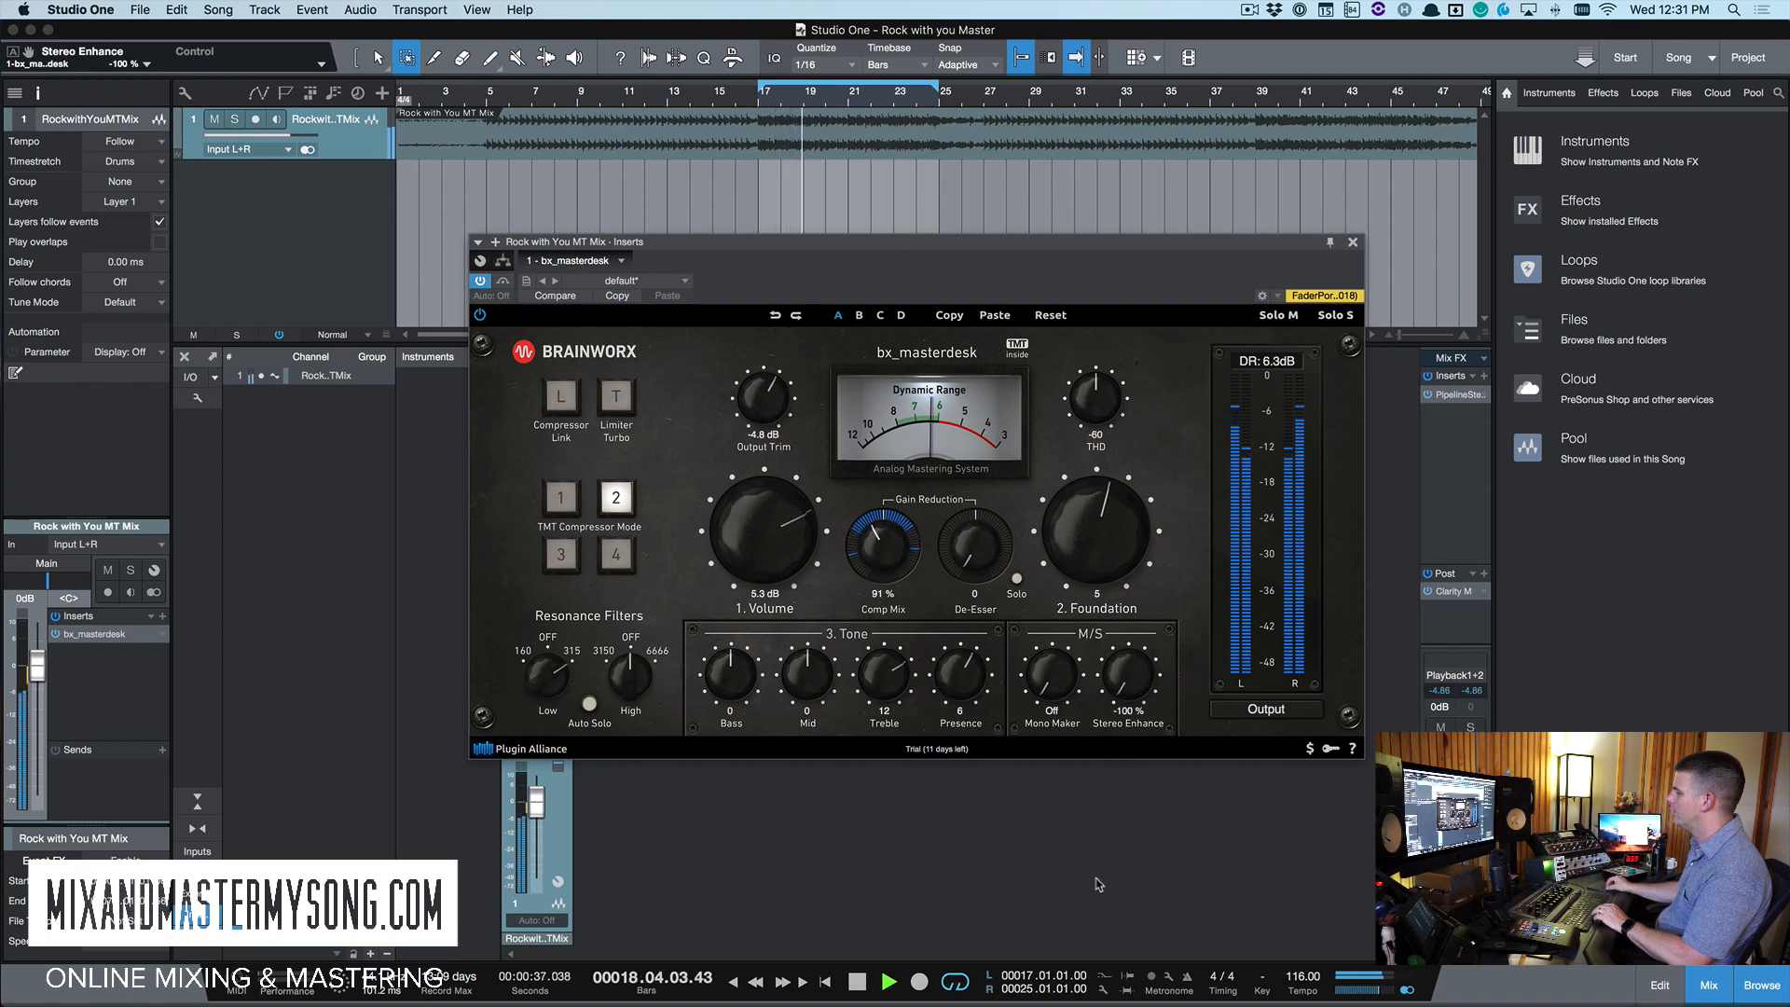
left_click_drag(1106, 840, 1135, 687)
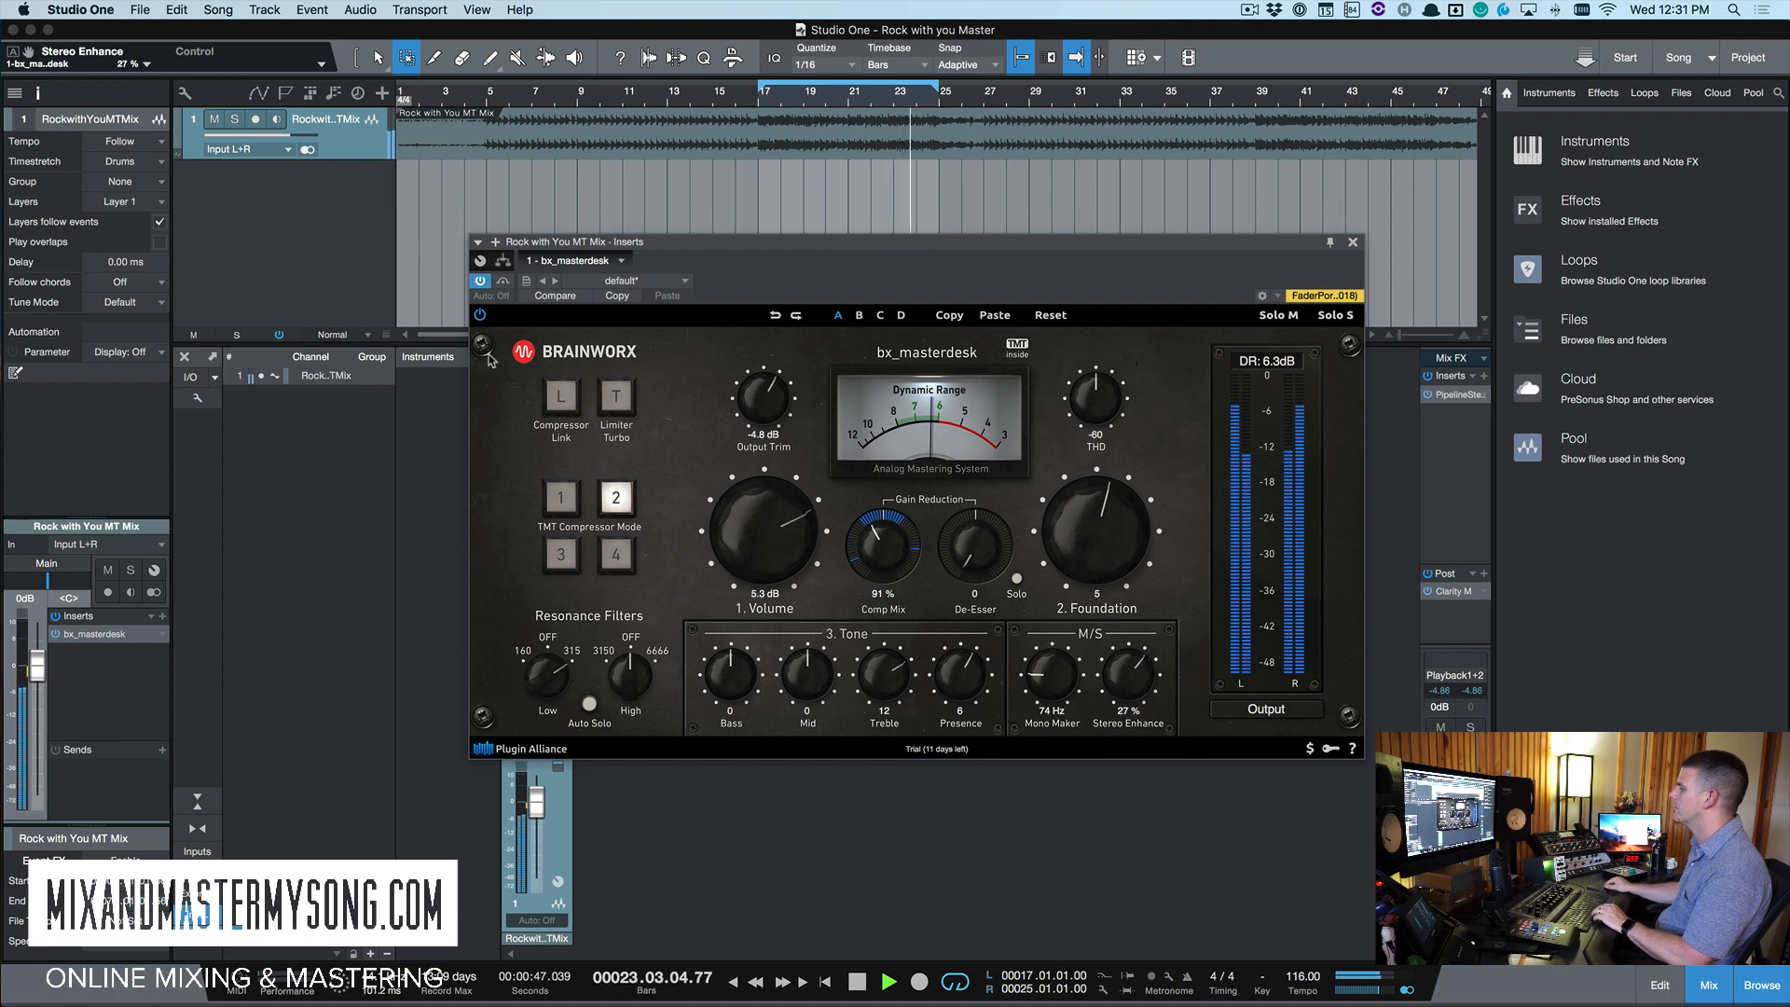
Level-match the processed mix against the bypassed one by lowering the Output Trim to -5.6 dB
left_click(503, 282)
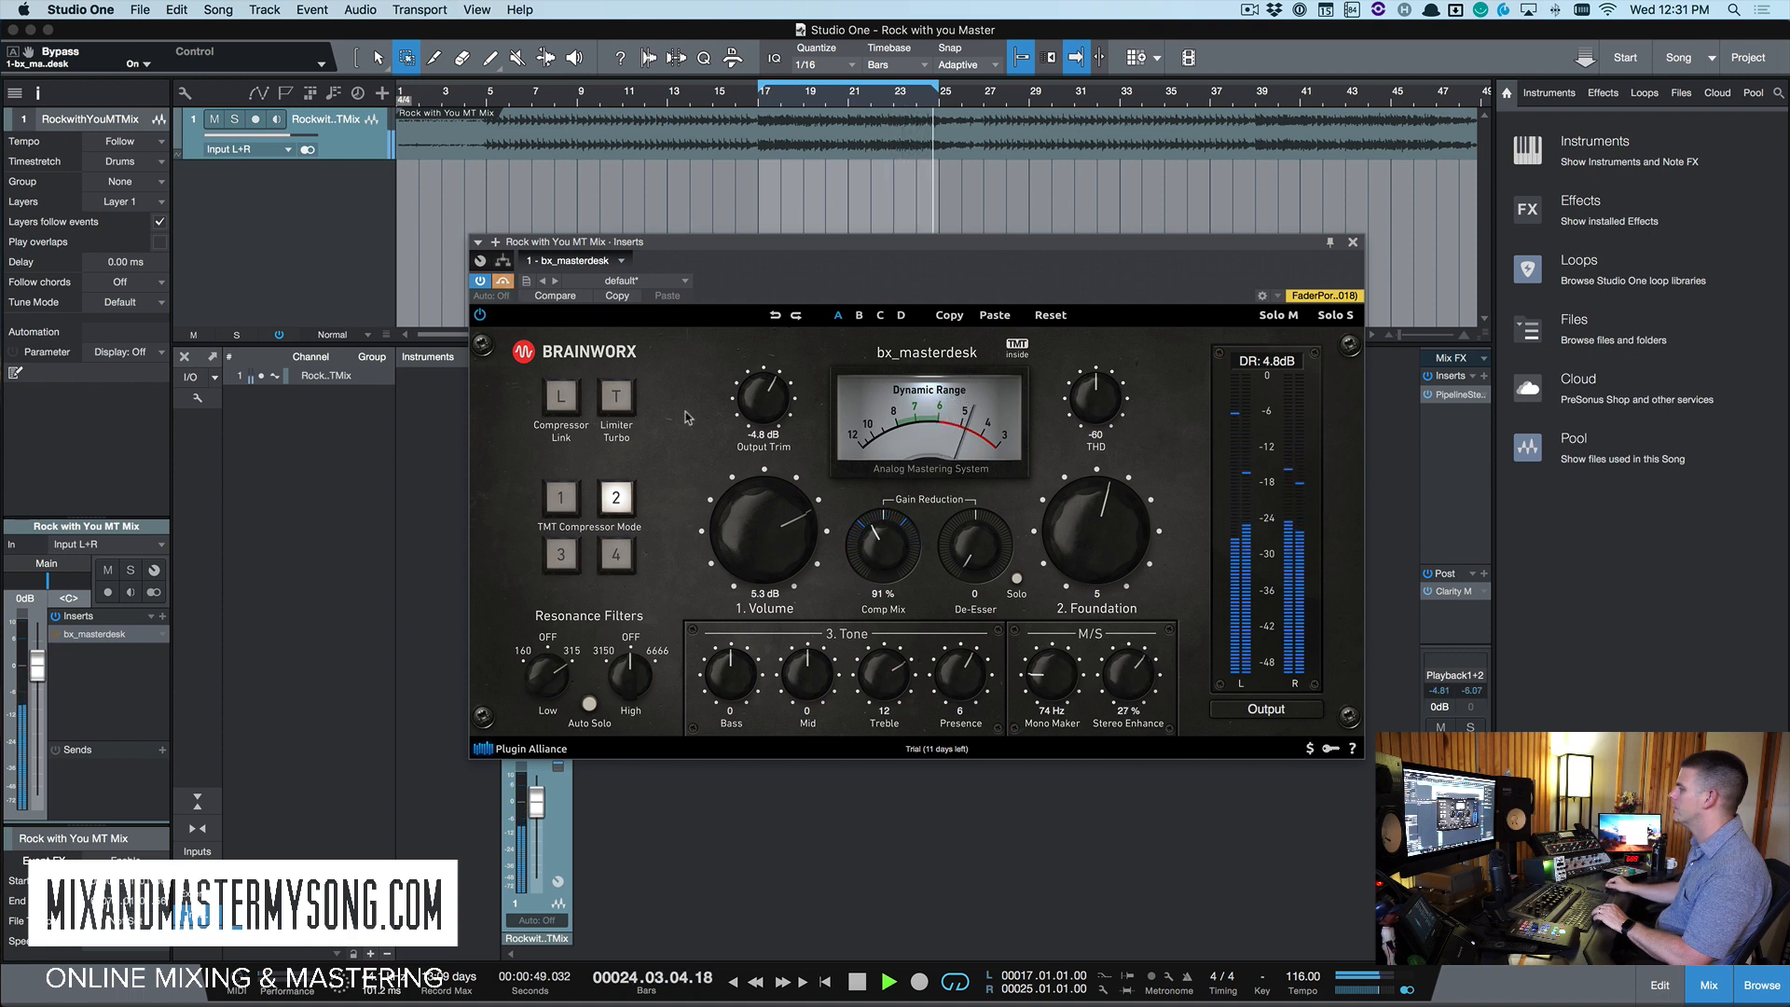
left_click_drag(748, 405, 749, 411)
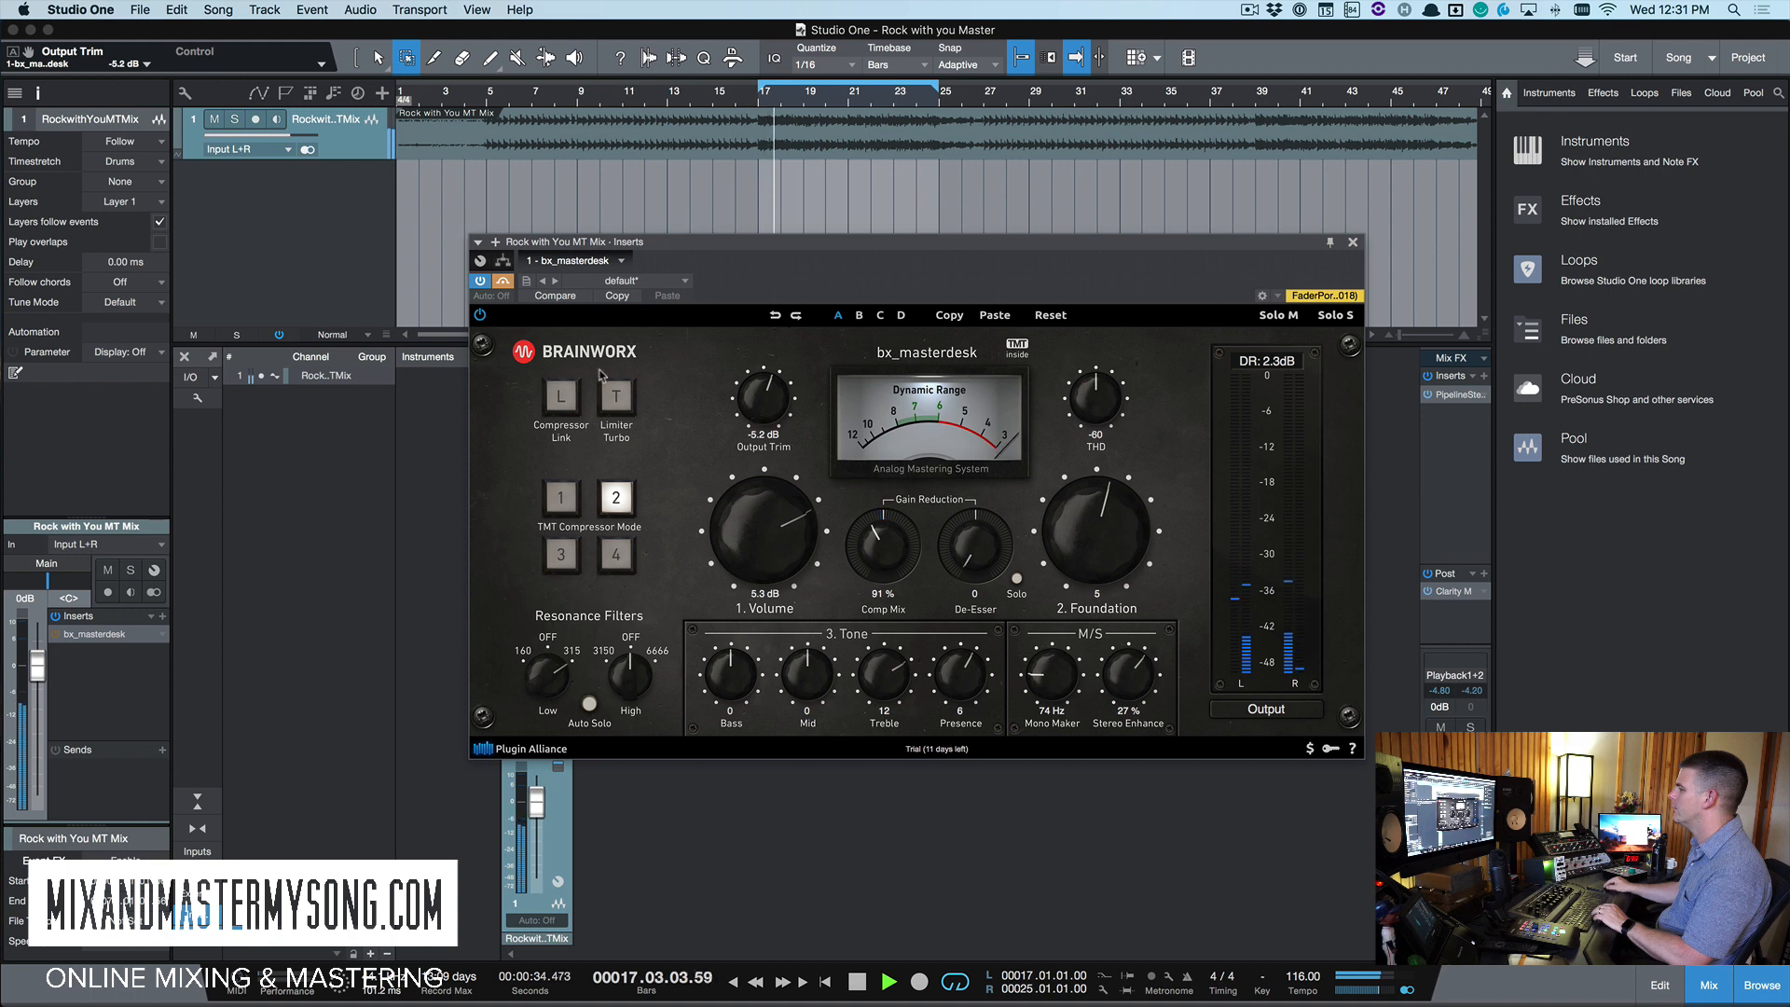
left_click(504, 282)
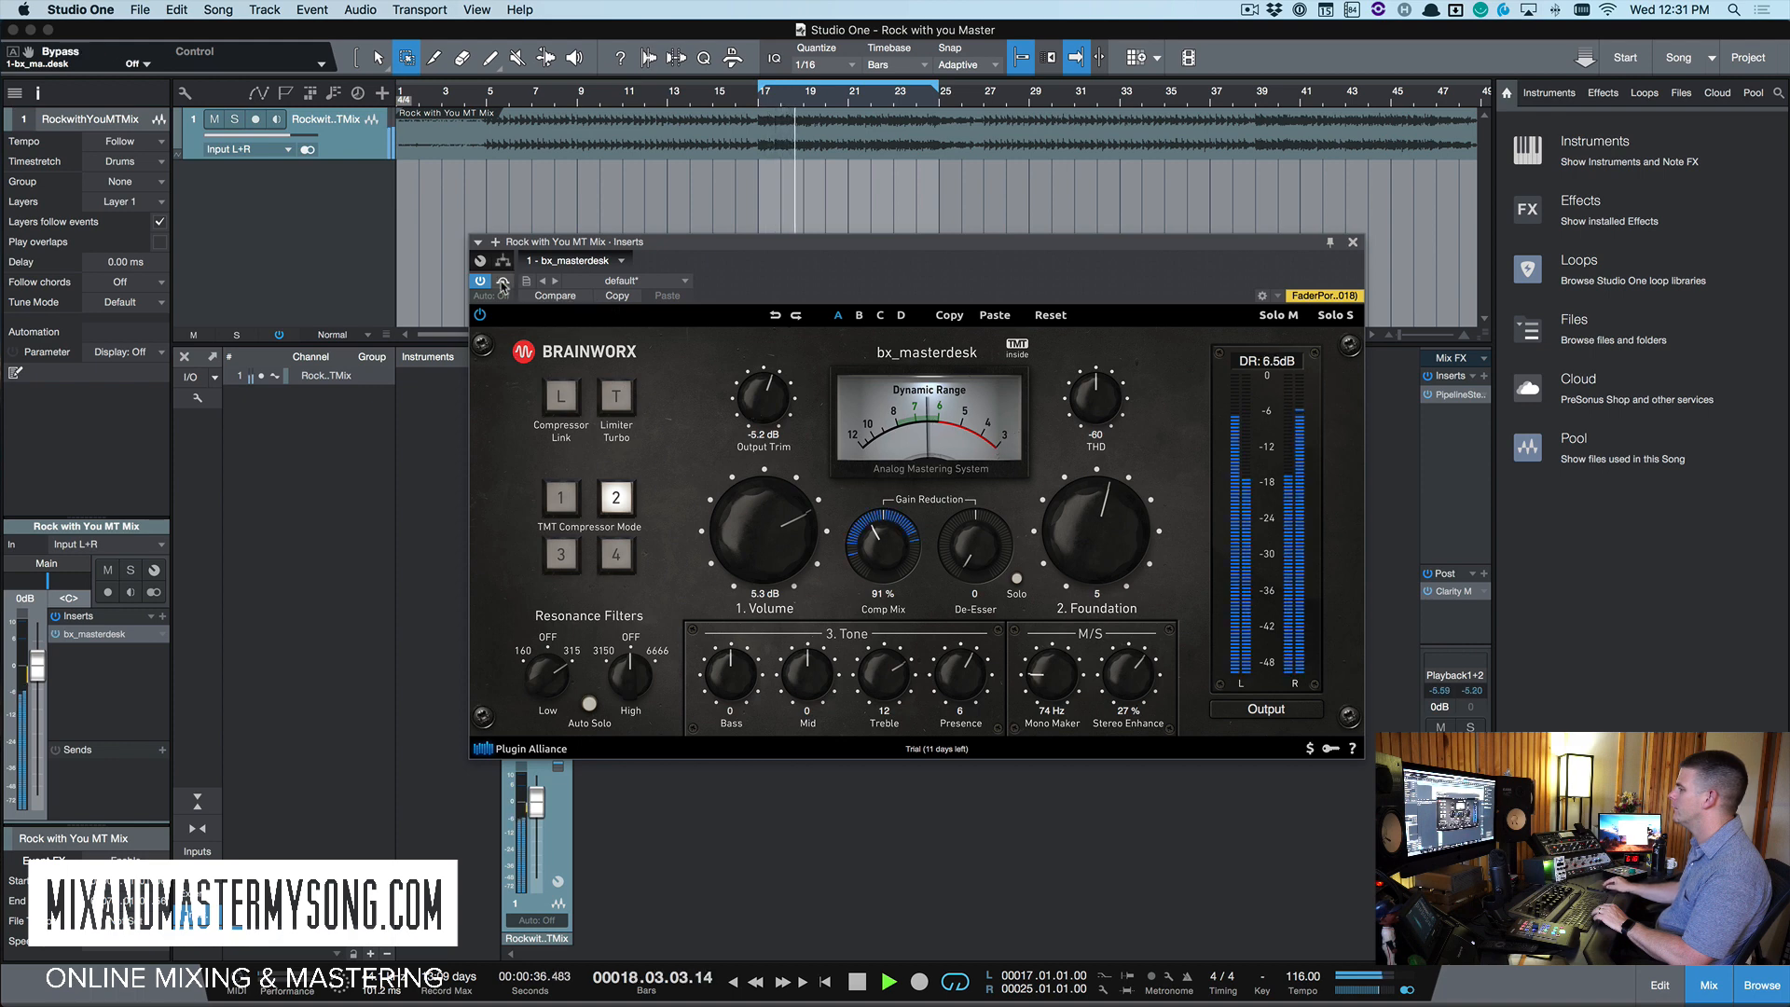
left_click_drag(765, 401, 765, 407)
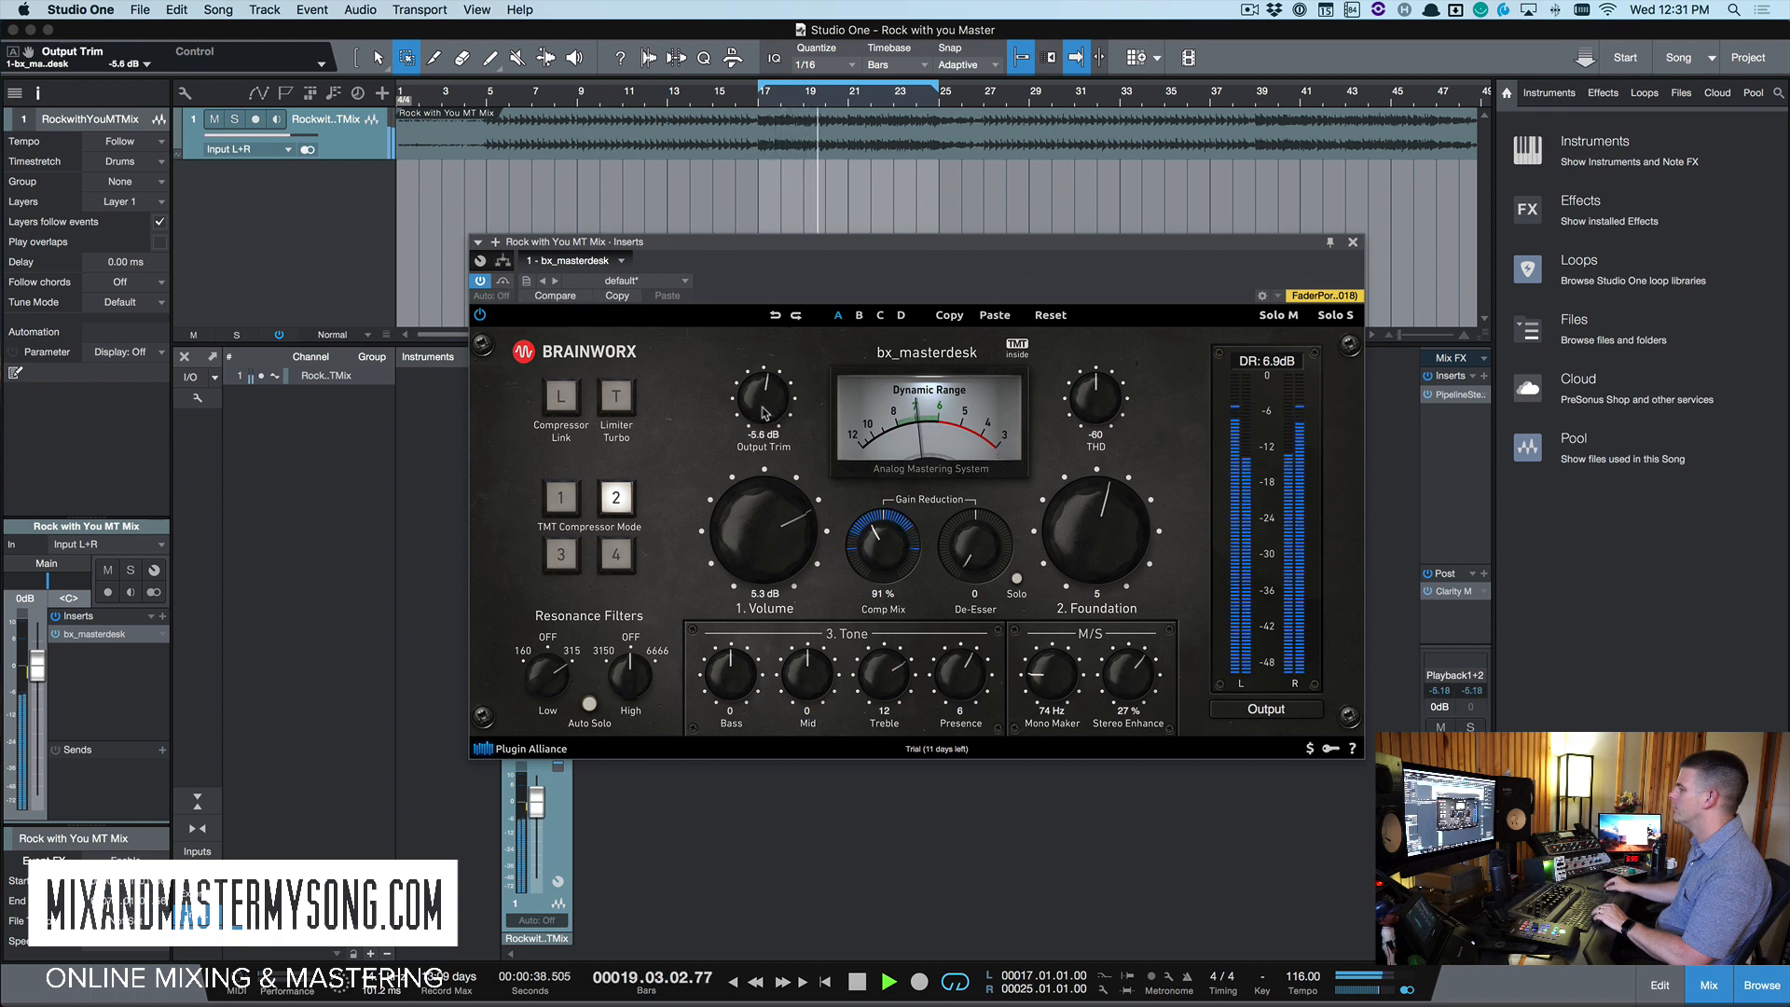
Compare the mastered mix with the bypassed original during playback, stop playback with the plugin active, and reposition the plugin window
left_click(503, 282)
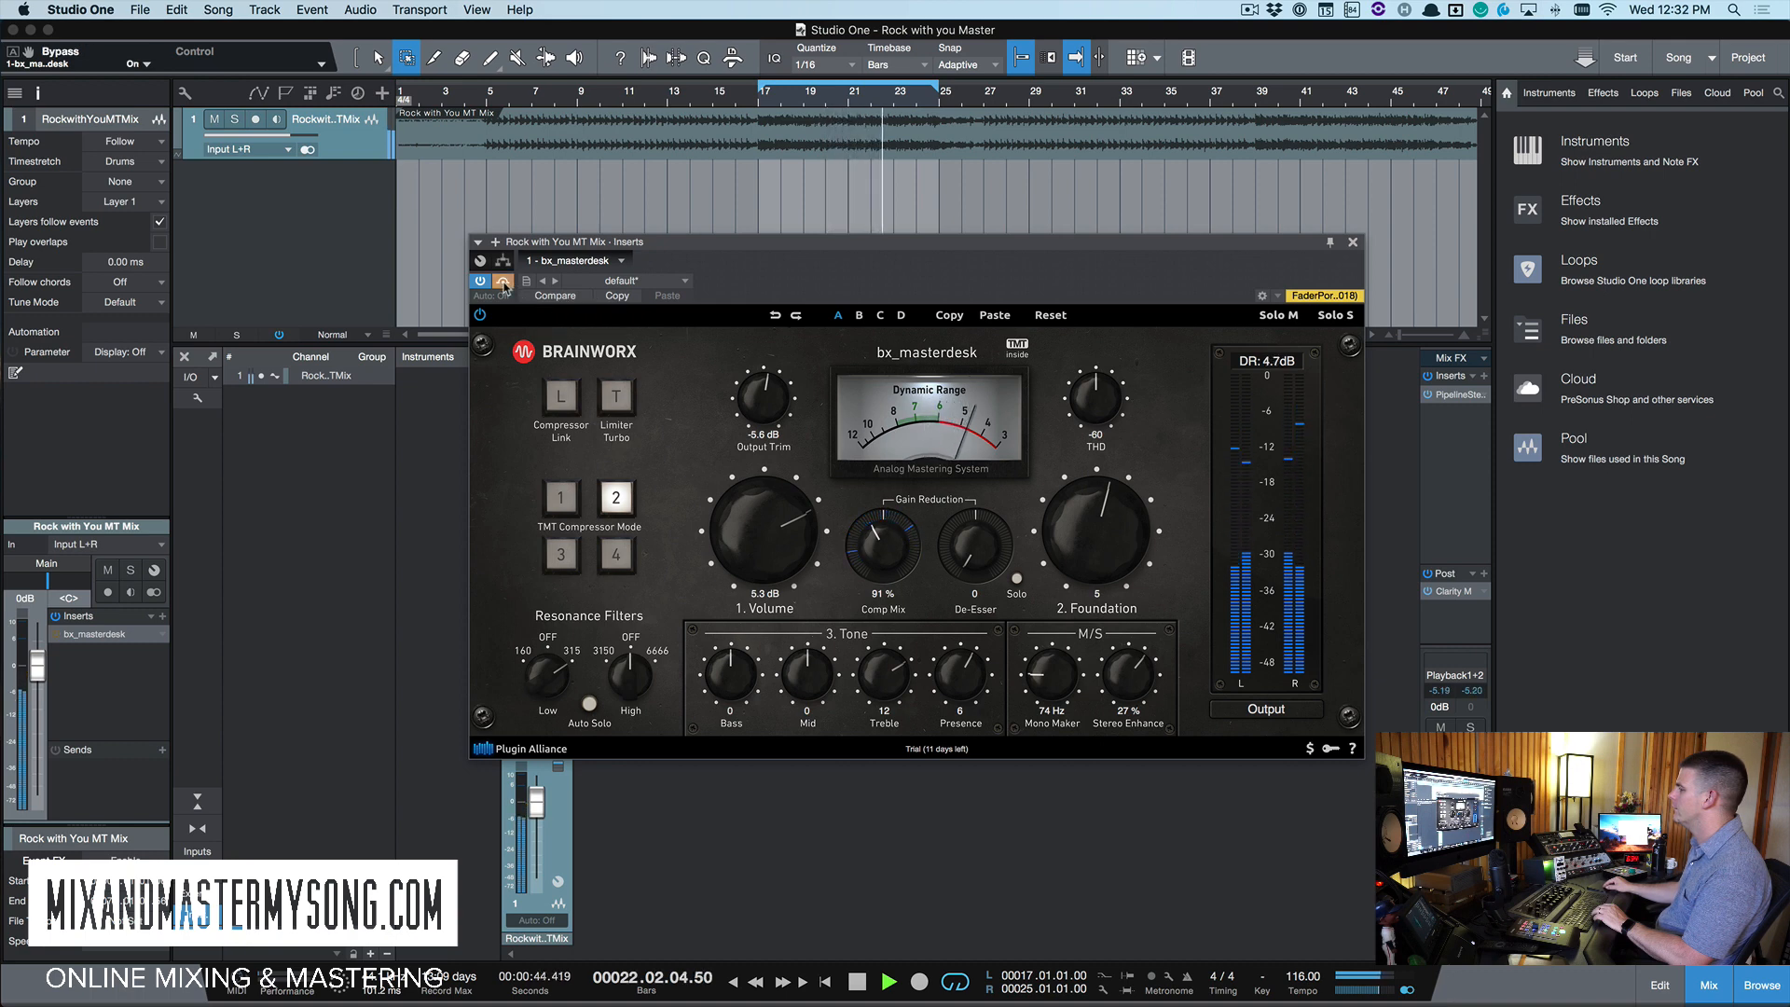
left_click(503, 282)
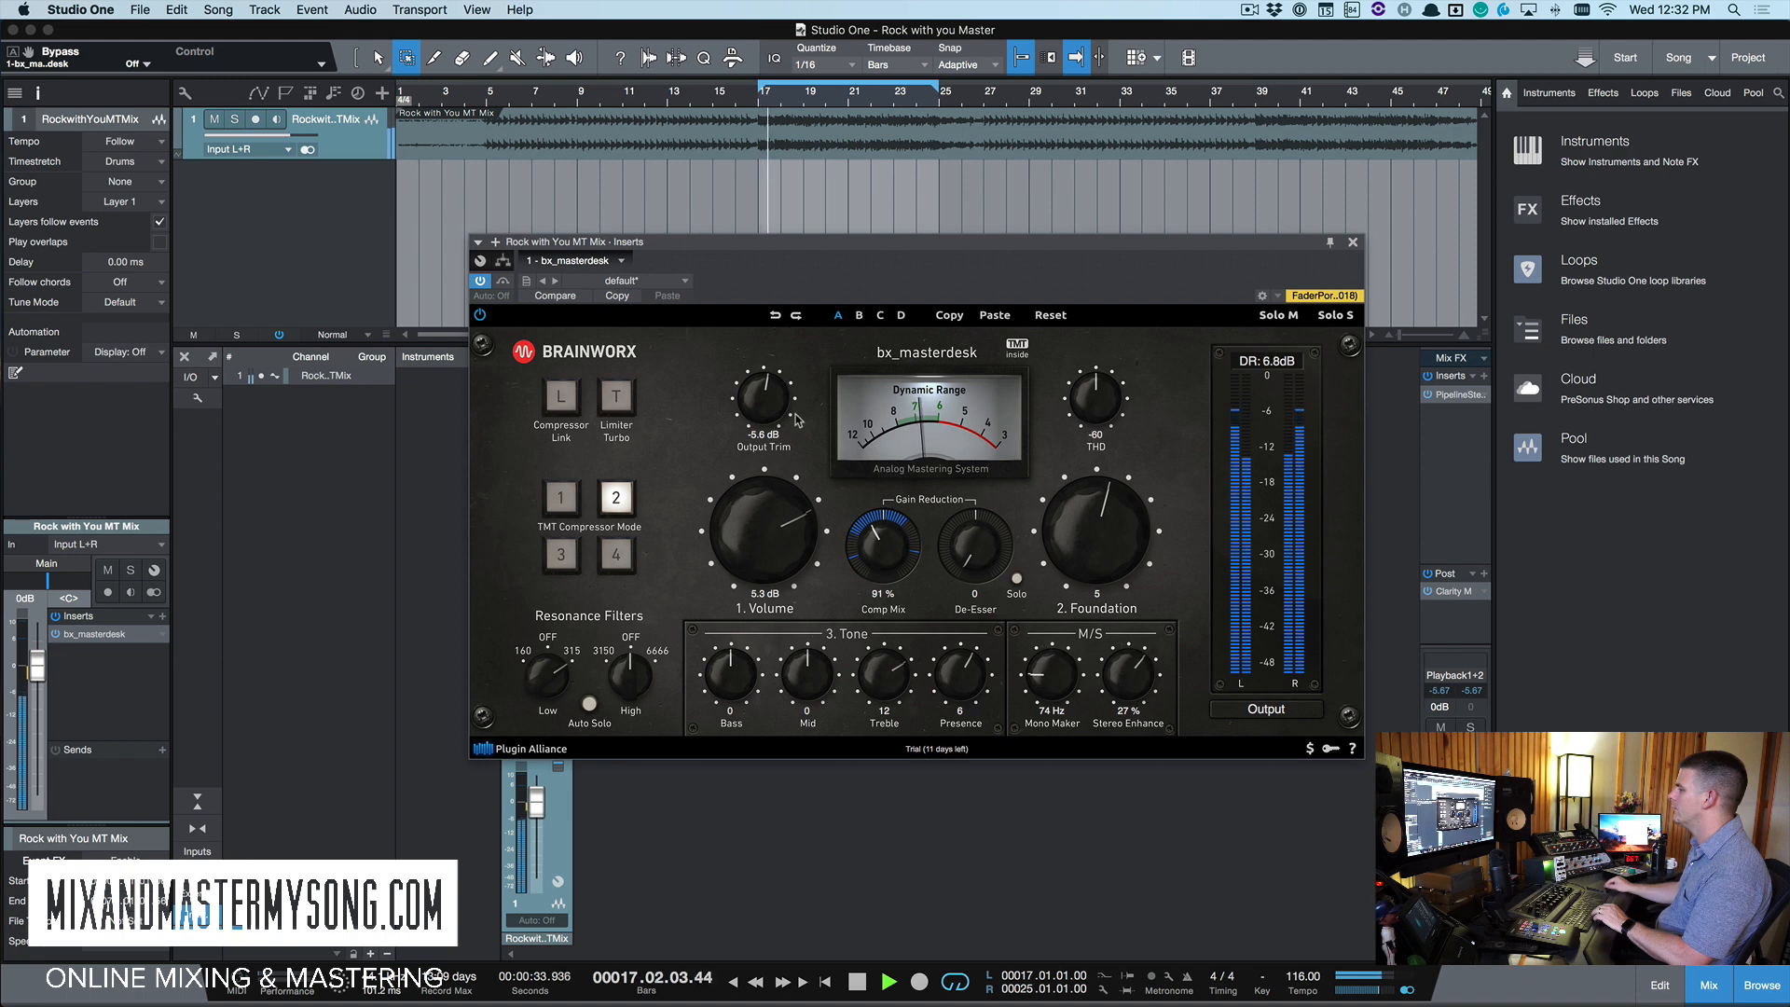
left_click(504, 282)
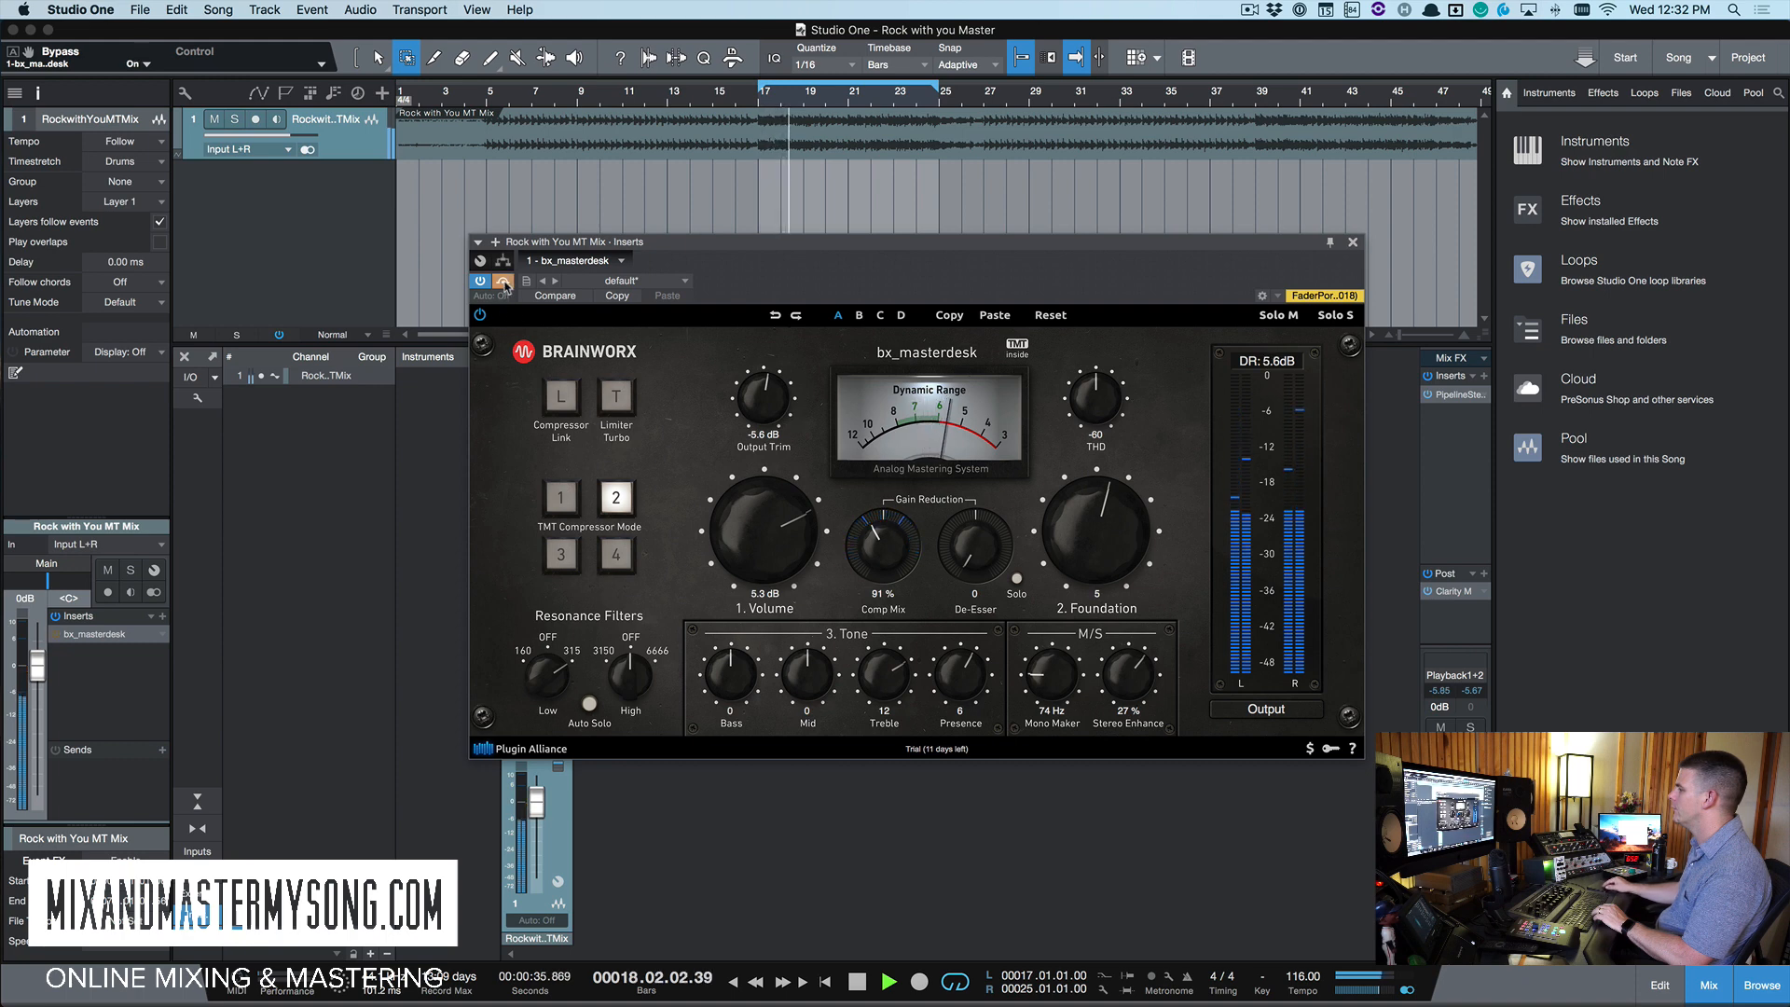
left_click(504, 281)
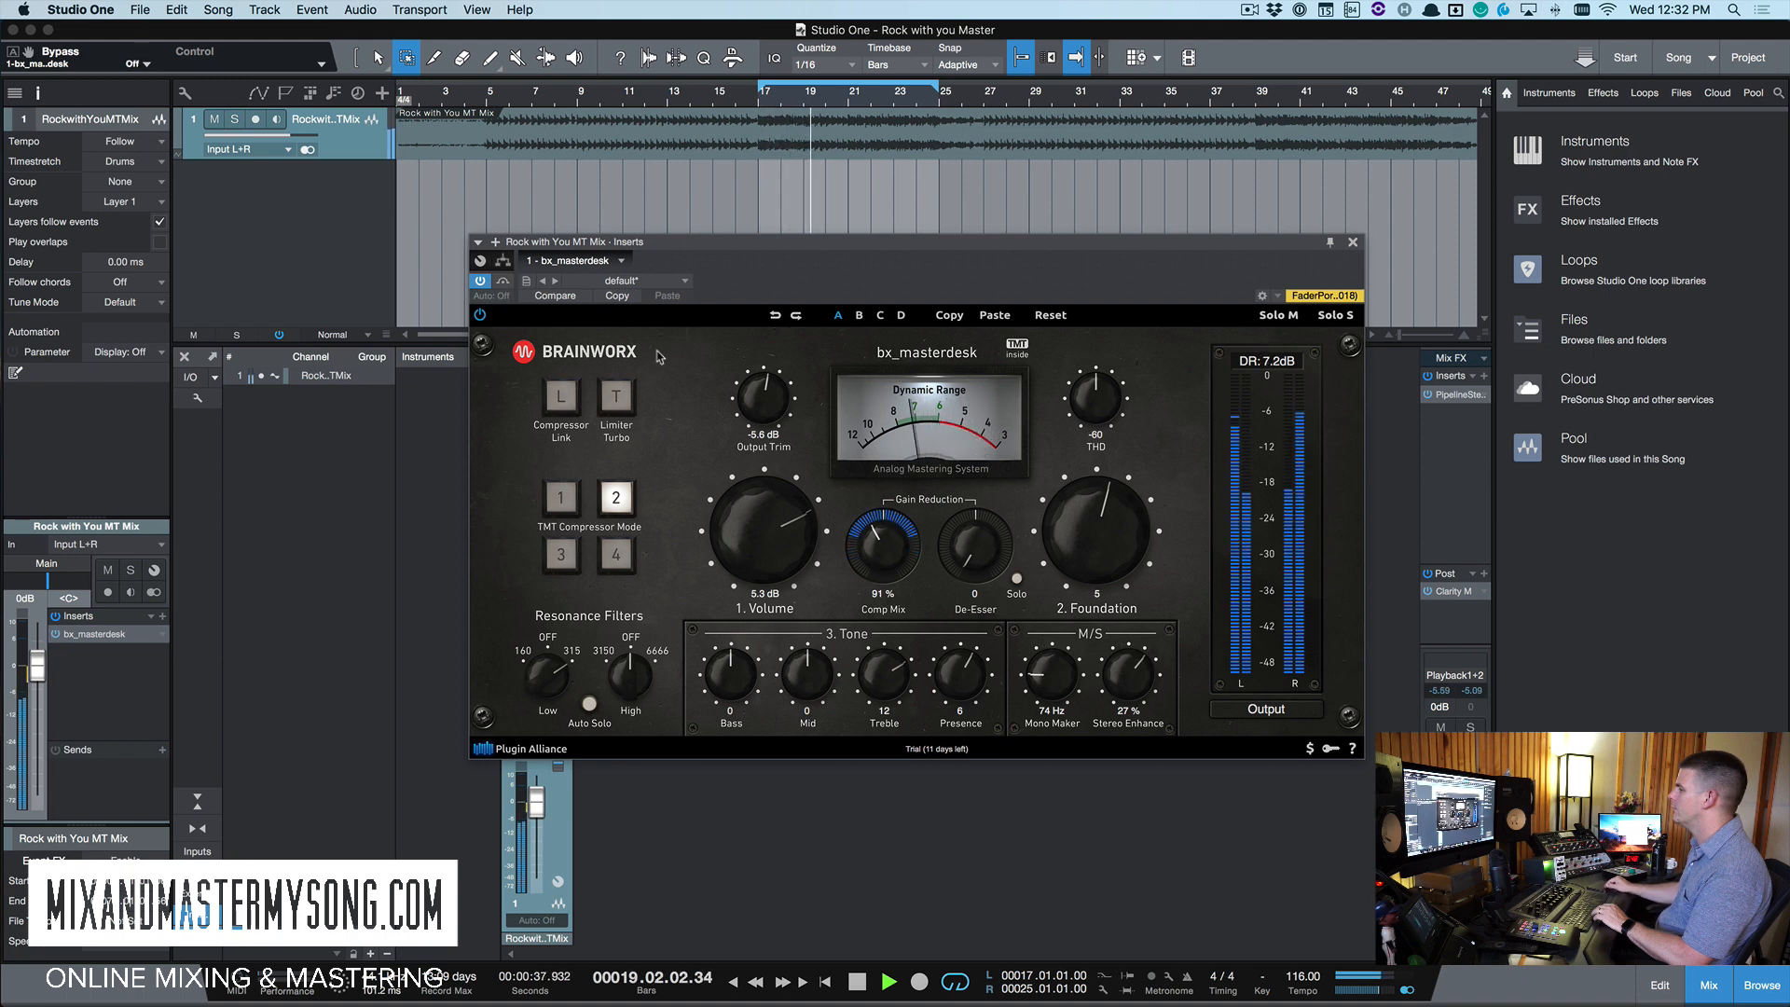
key("space")
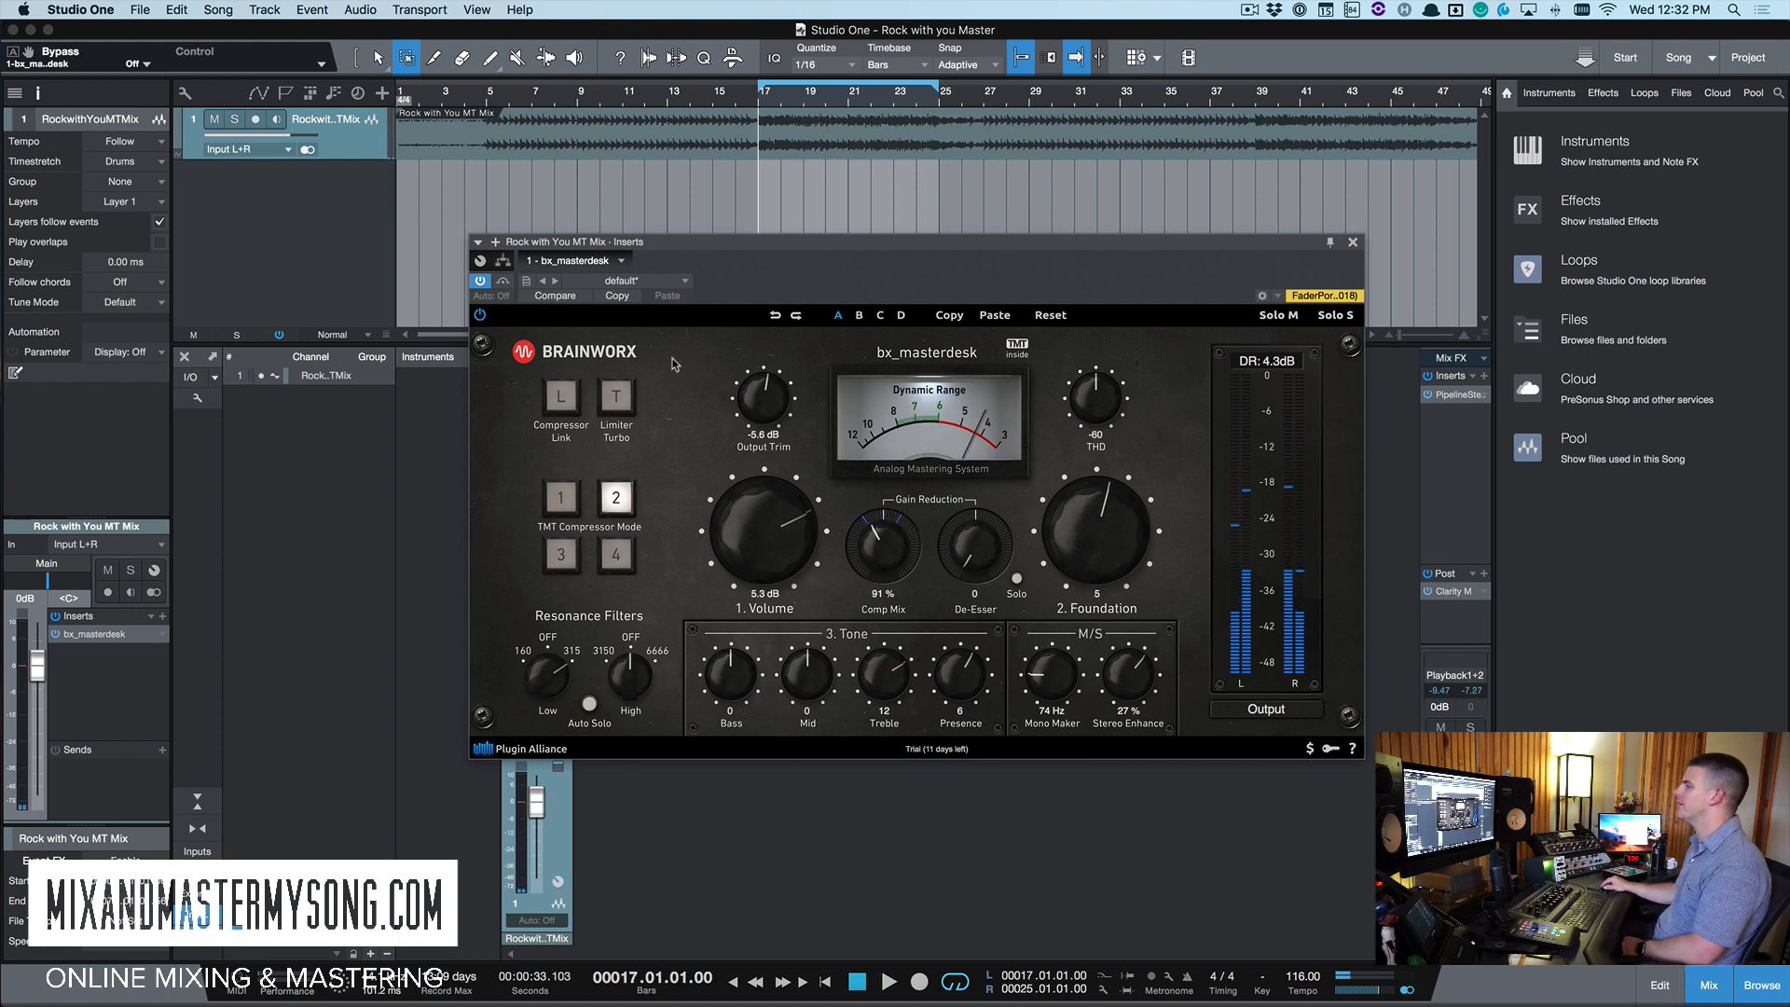
left_click_drag(735, 262, 688, 212)
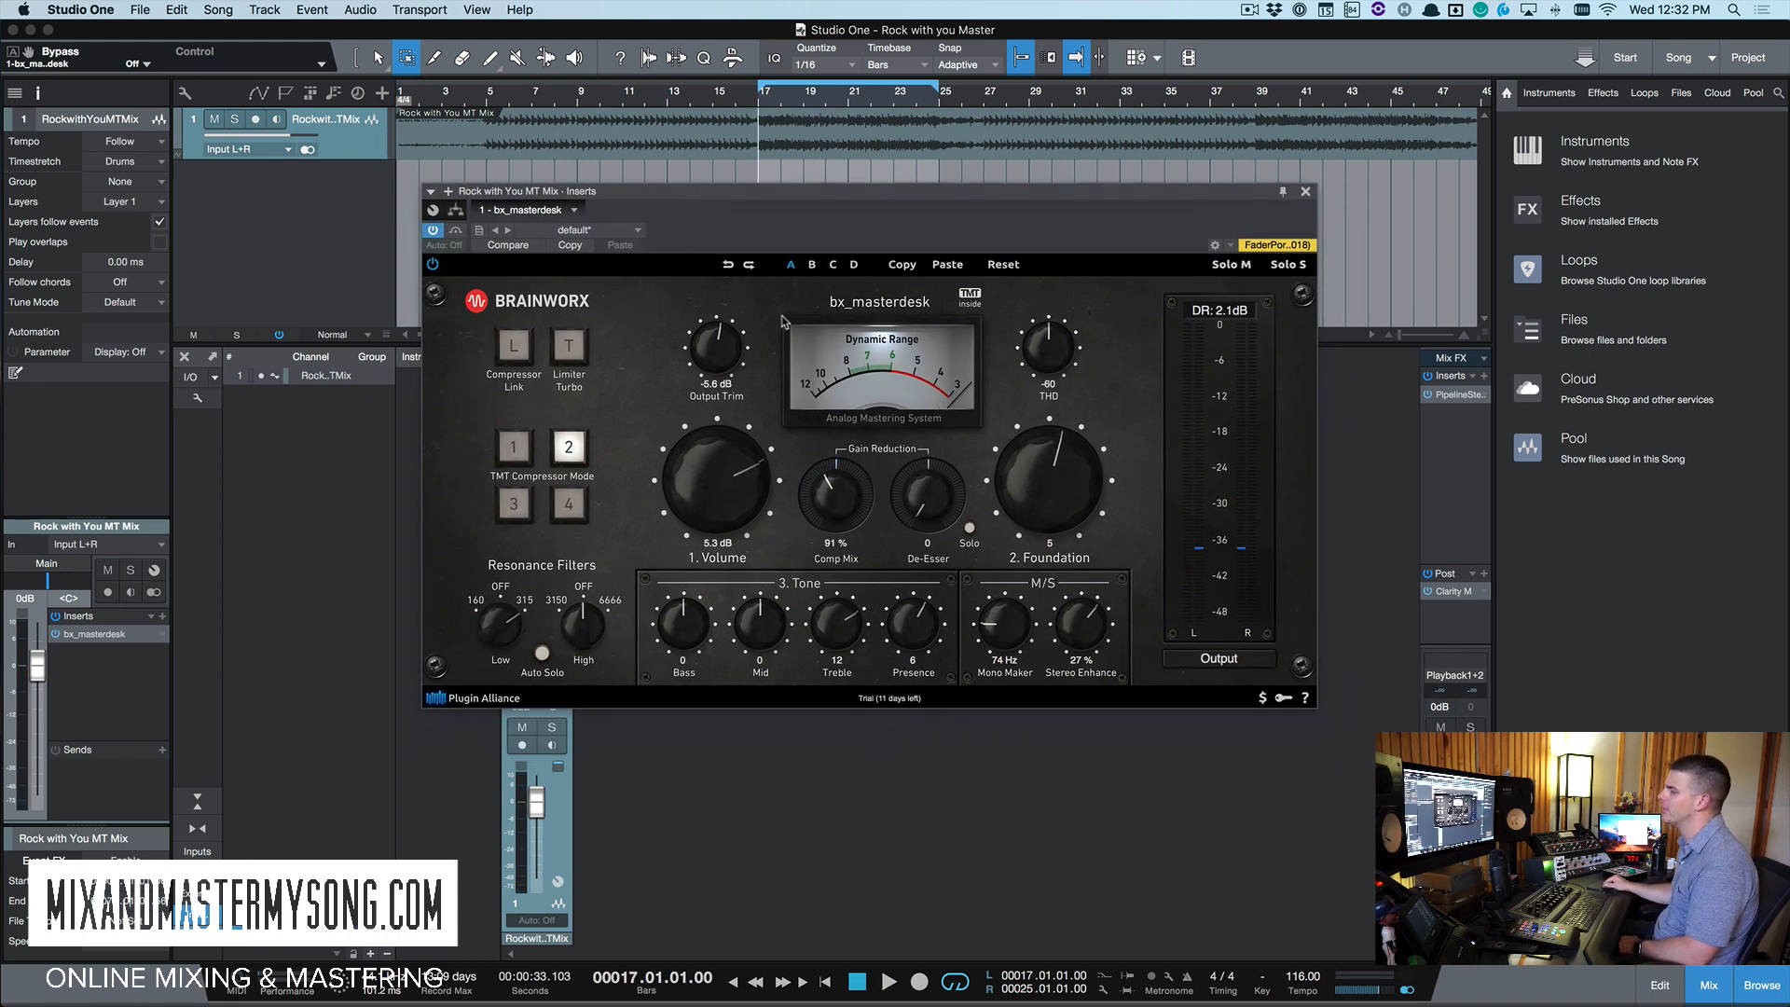